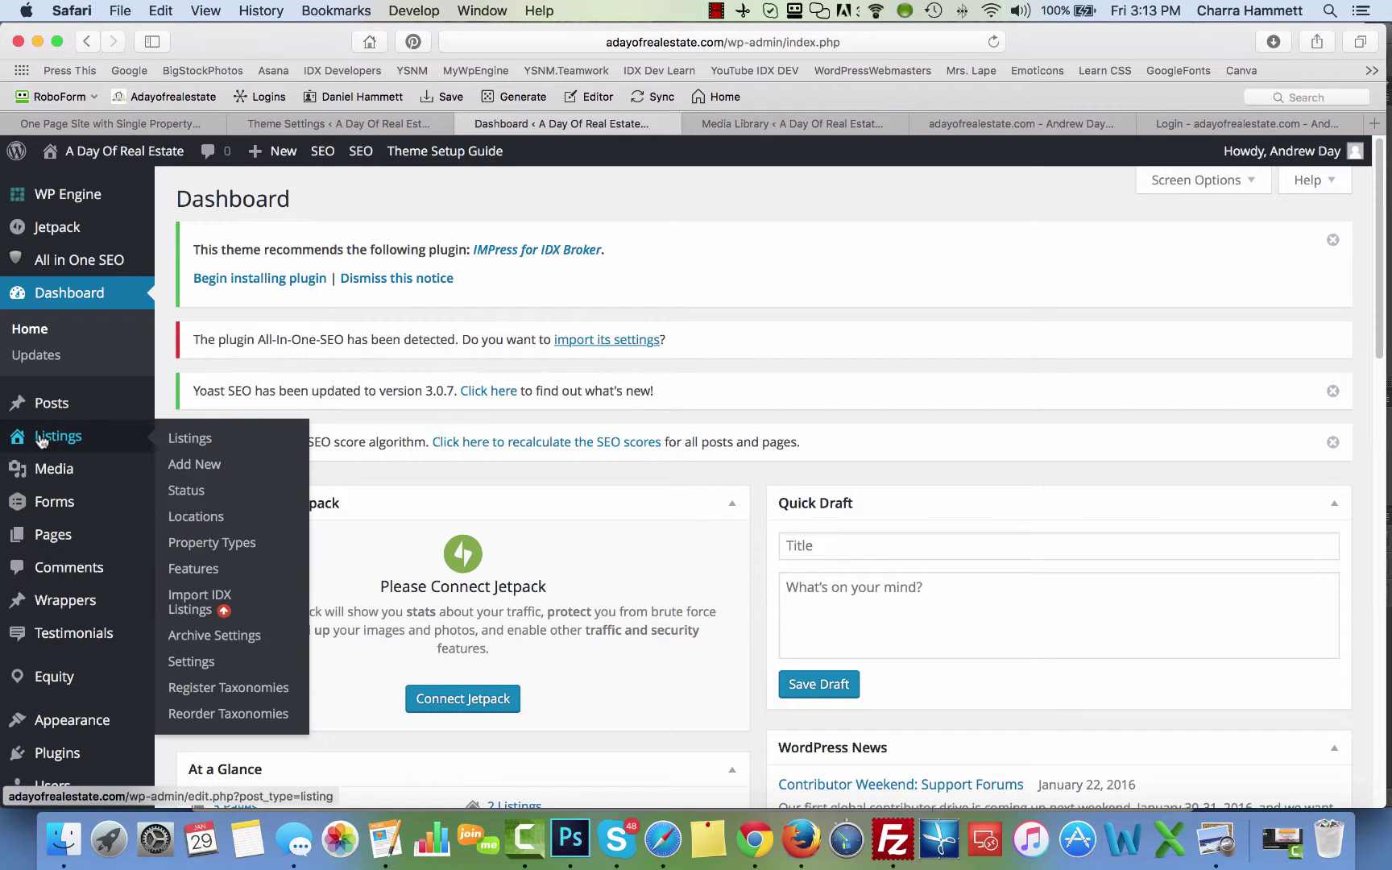
left_click(58, 440)
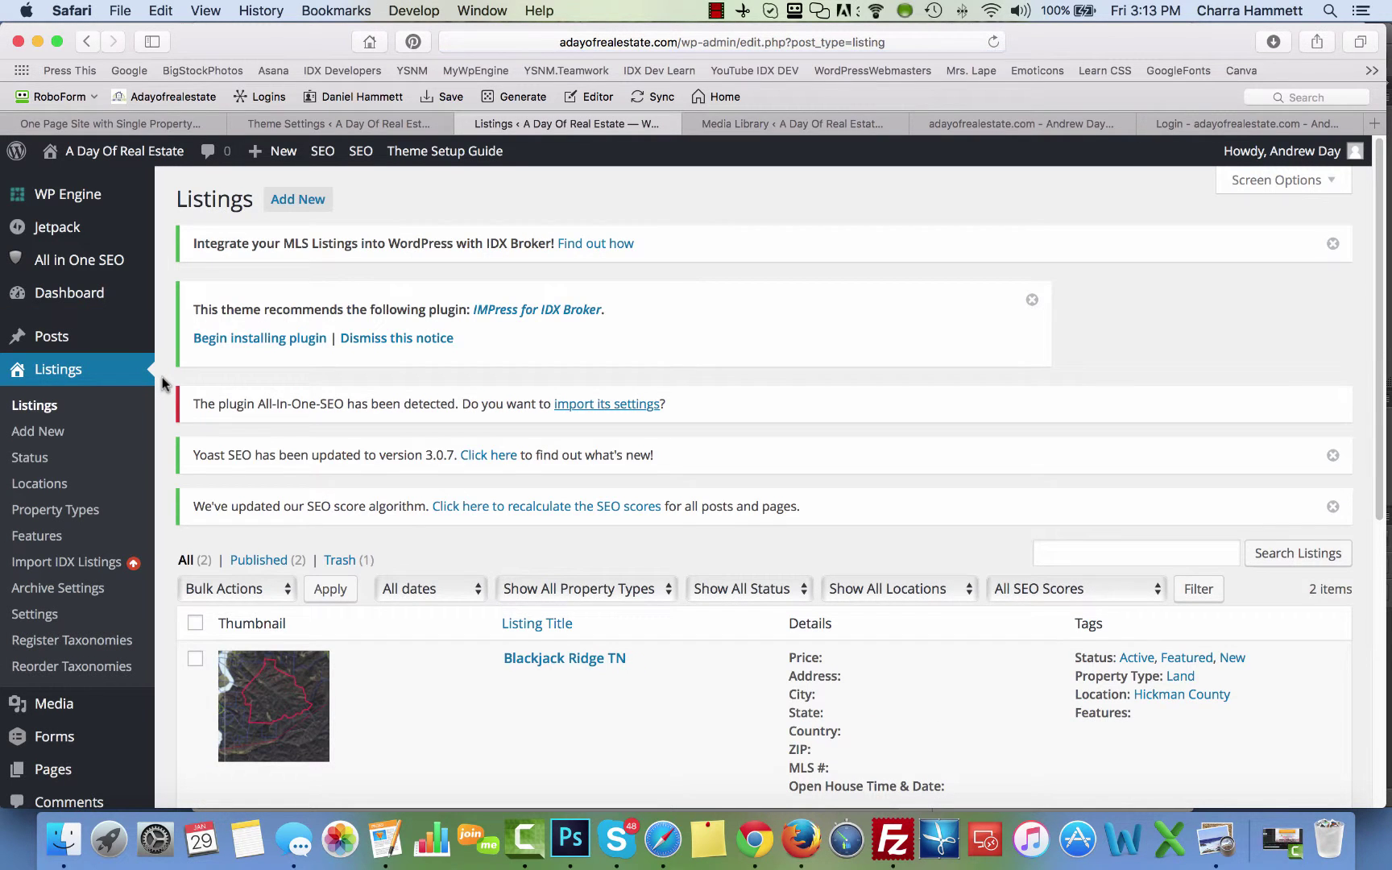
scroll(170, 515, "down", 4)
scroll(171, 513, "up", 3)
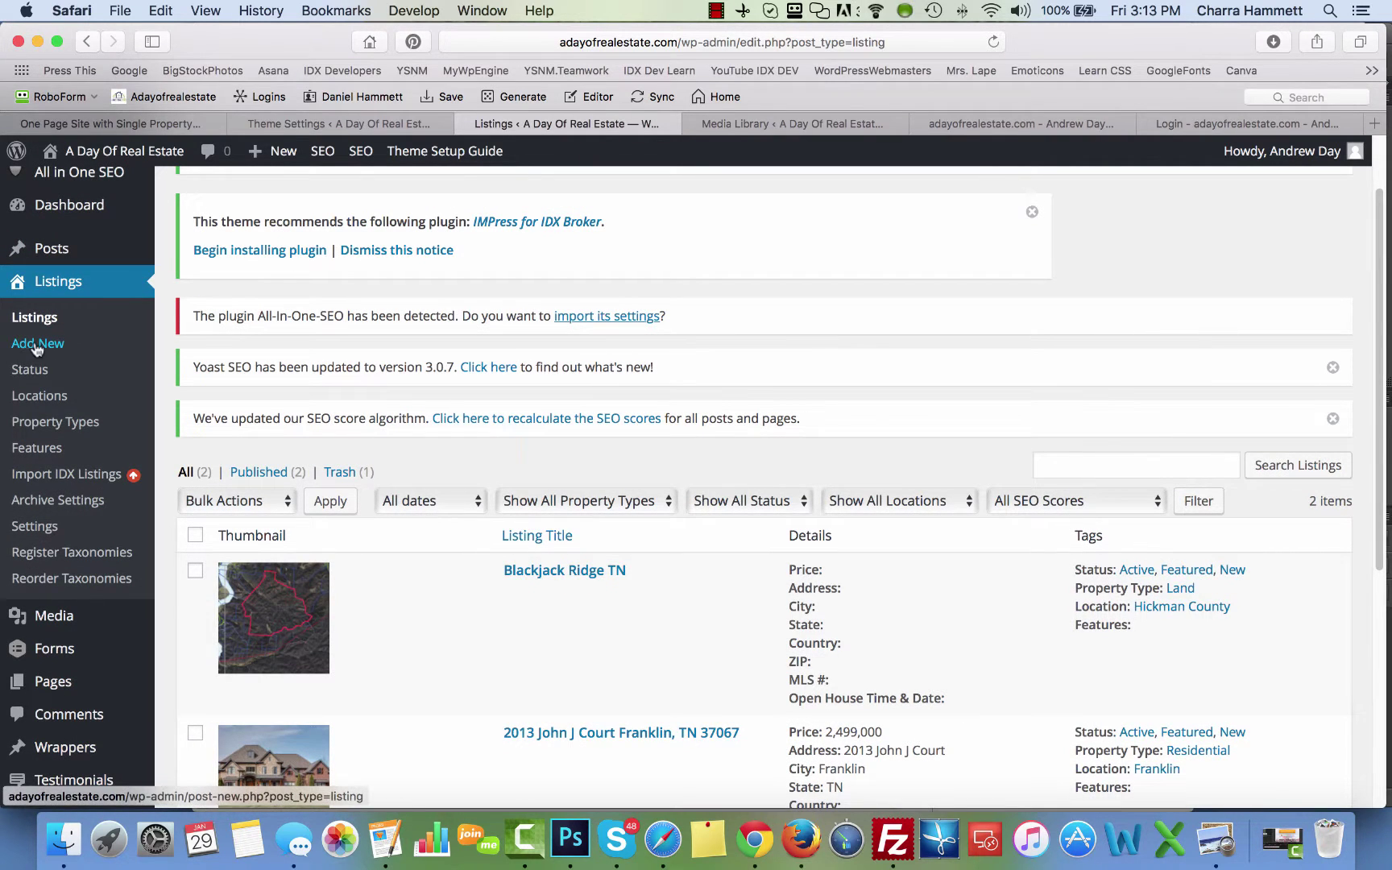
Step: Start a new listing titled '3456 Rivendale Dr. Franklin MI 34567', correcting the mistyped first character
left_click(42, 346)
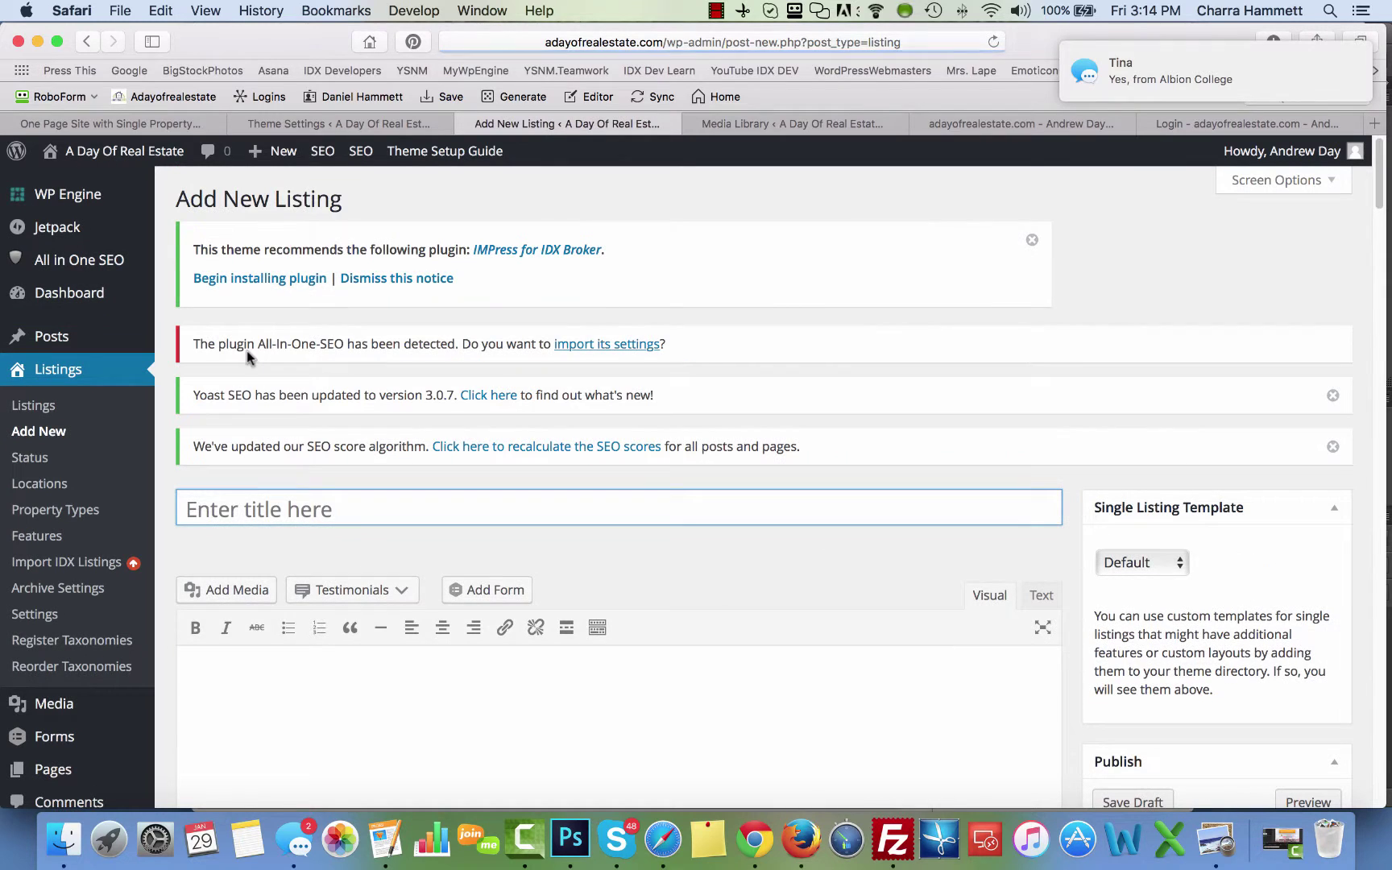
left_click(327, 512)
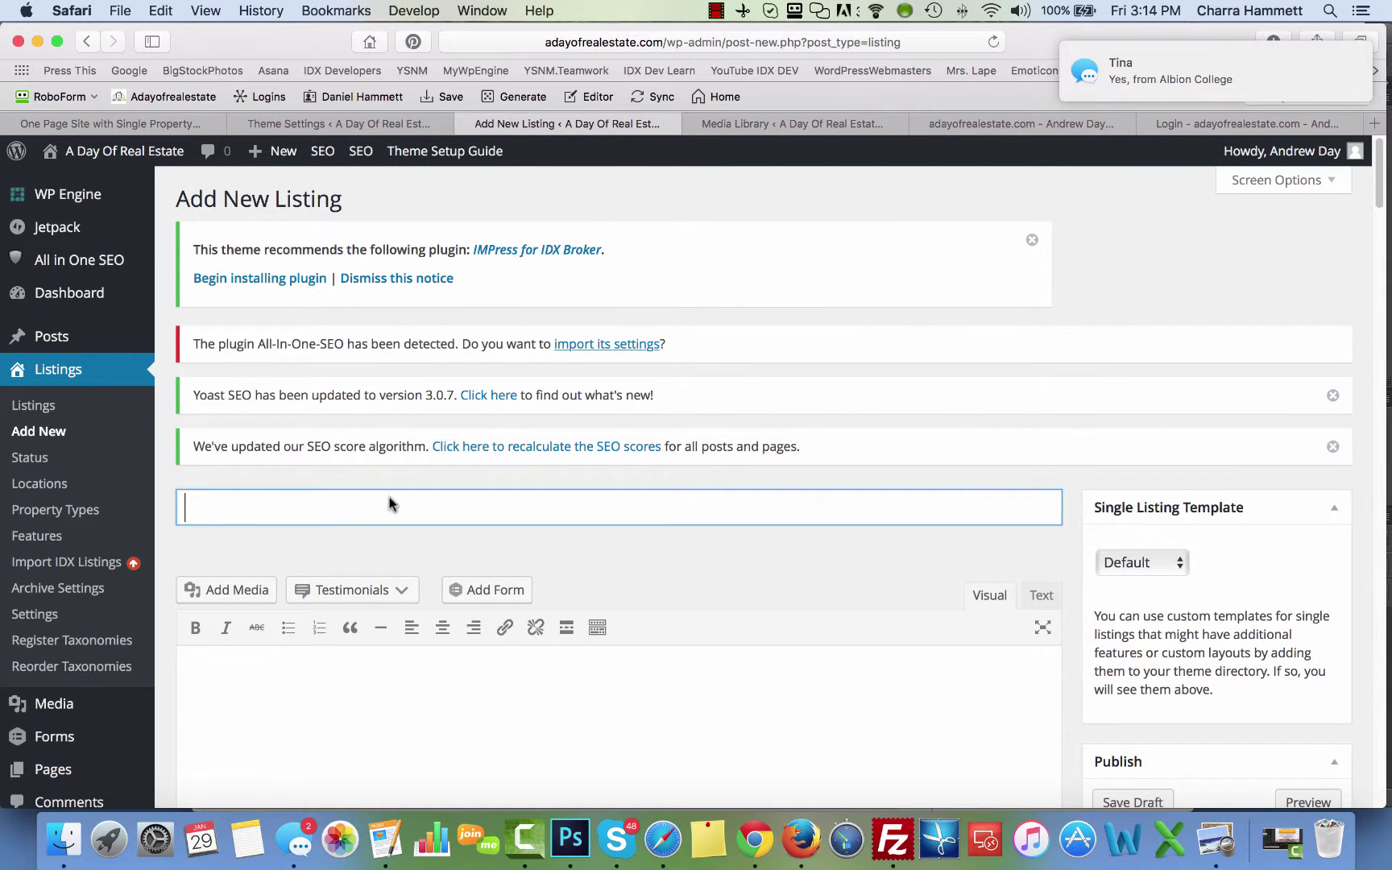
scroll(887, 392, "down", 5)
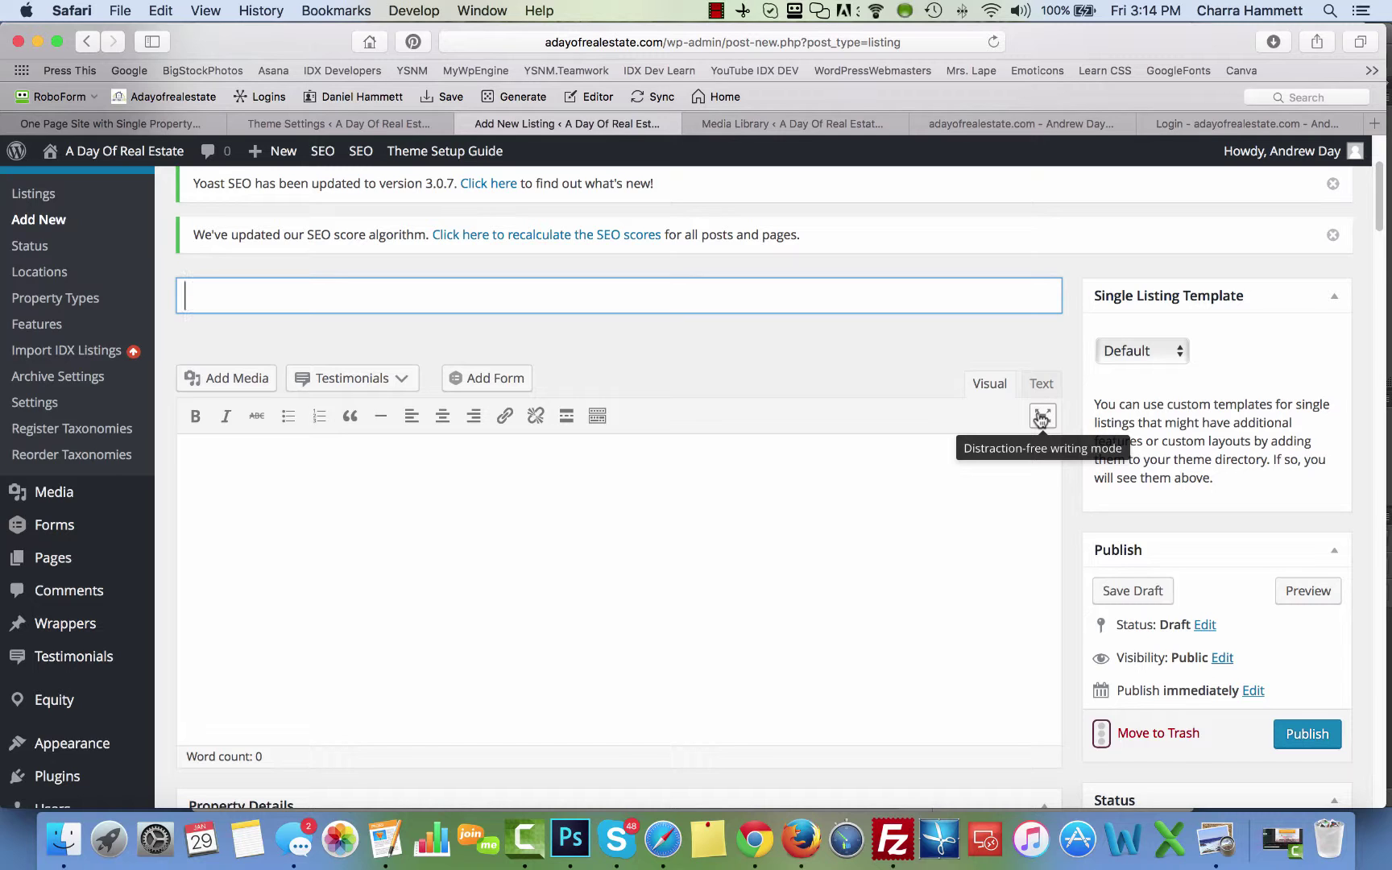
type("#456 Rivendale Dr")
key("super+Left")
key("shift+Right")
type("3")
left_click(665, 307)
type(". ")
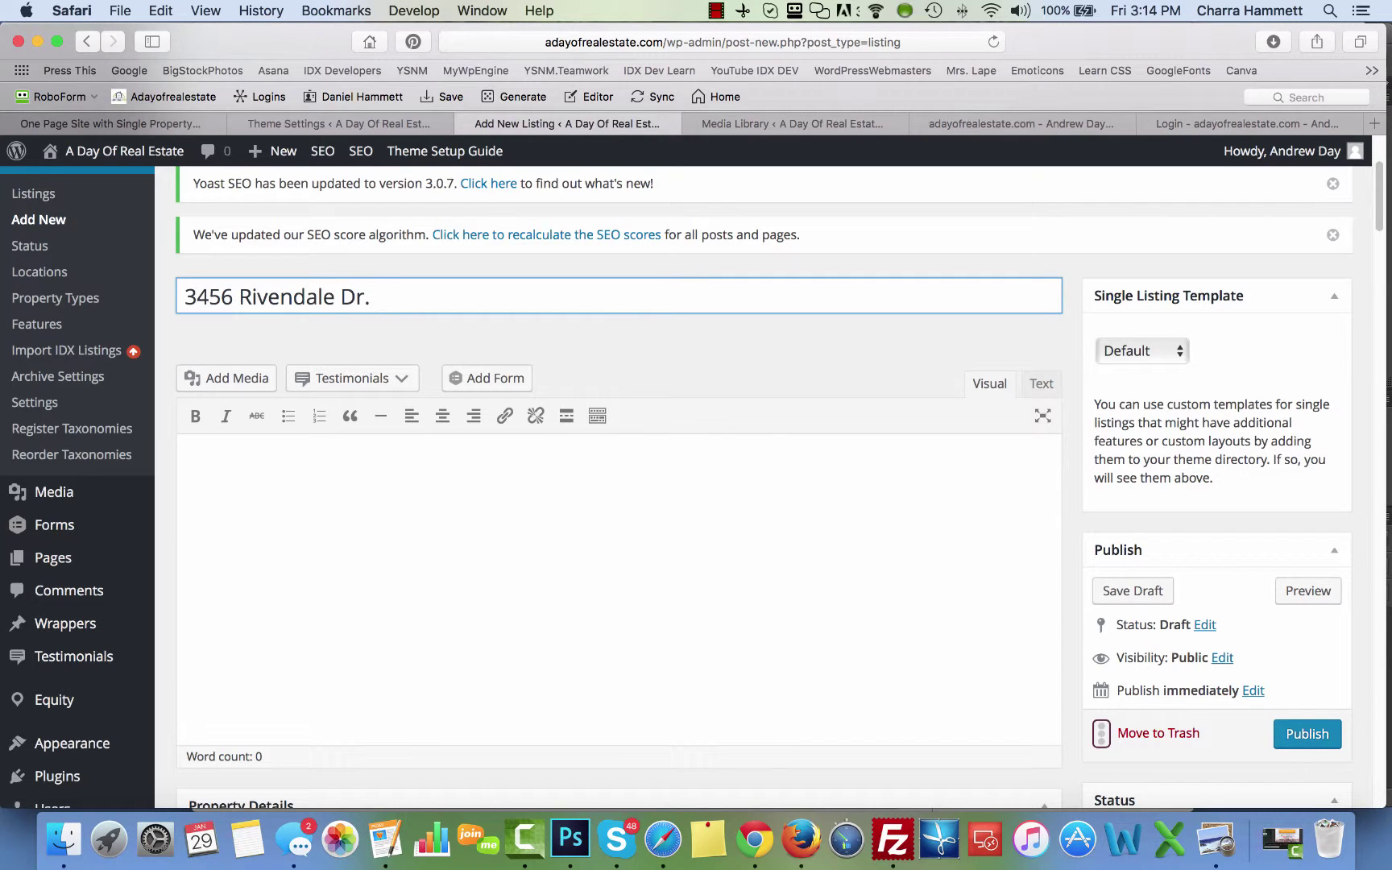
type("Franklin MI 34567")
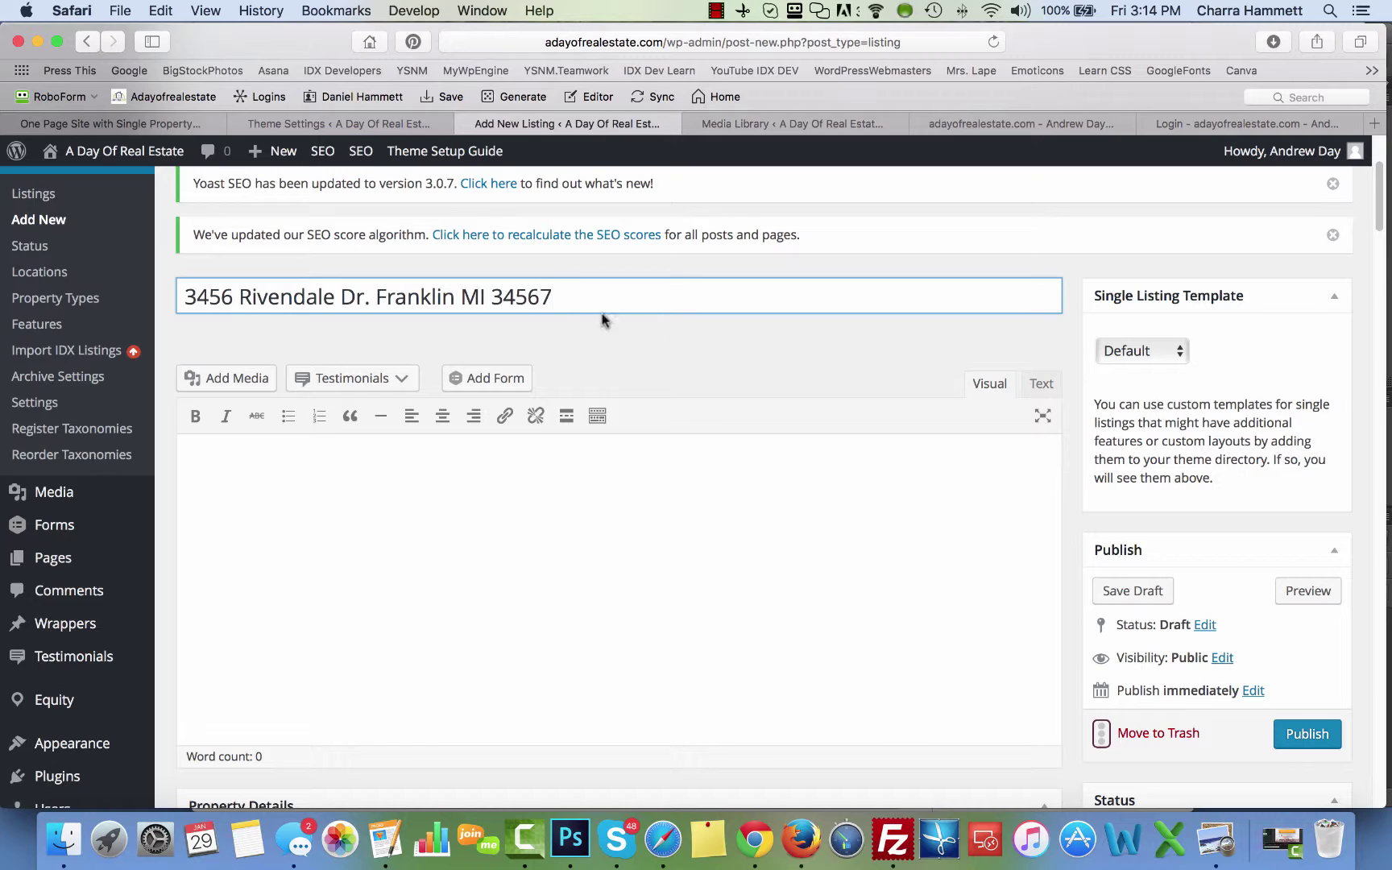
left_click(485, 590)
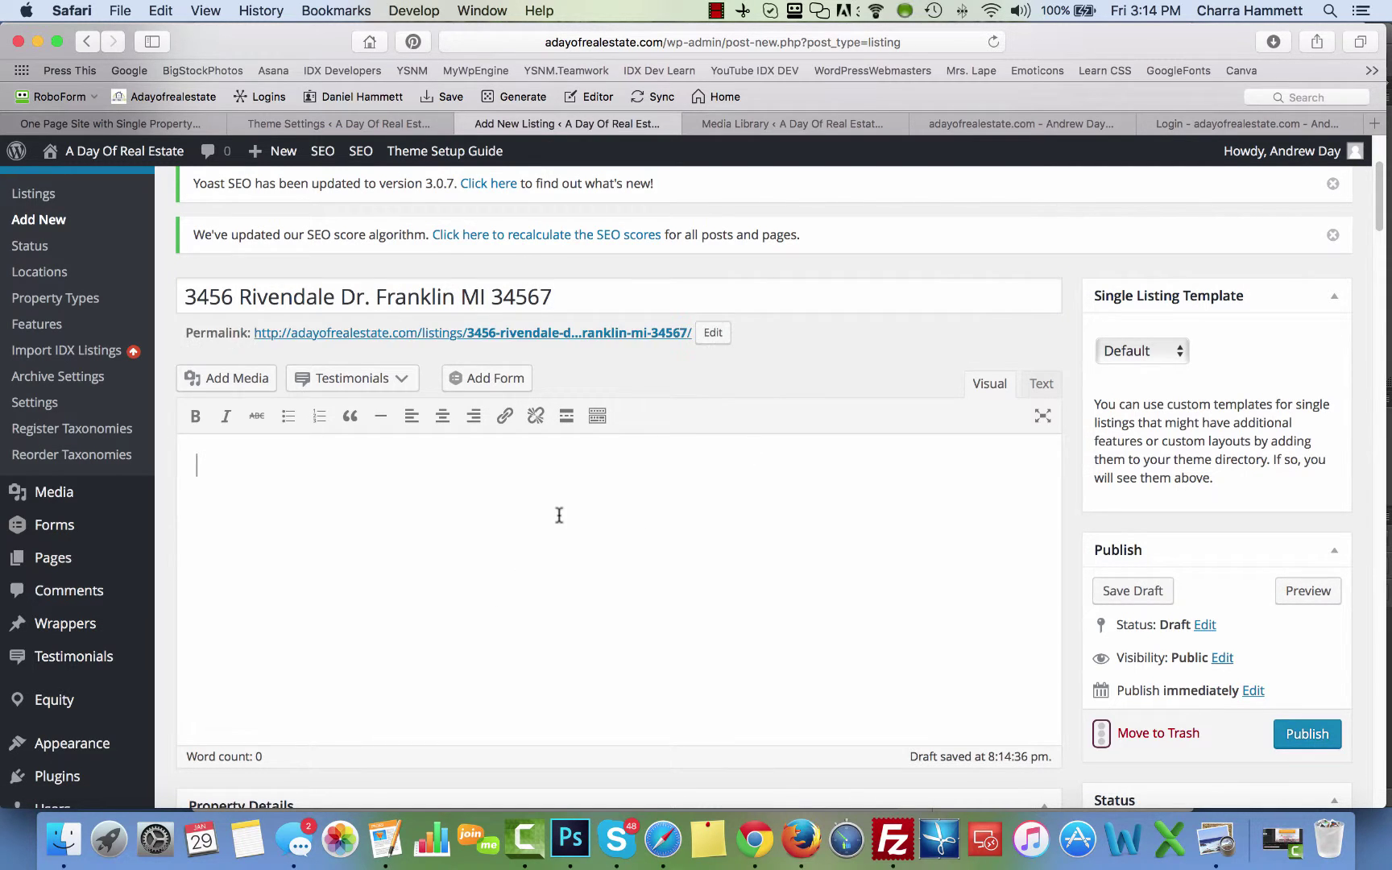
scroll(669, 488, "down", 4)
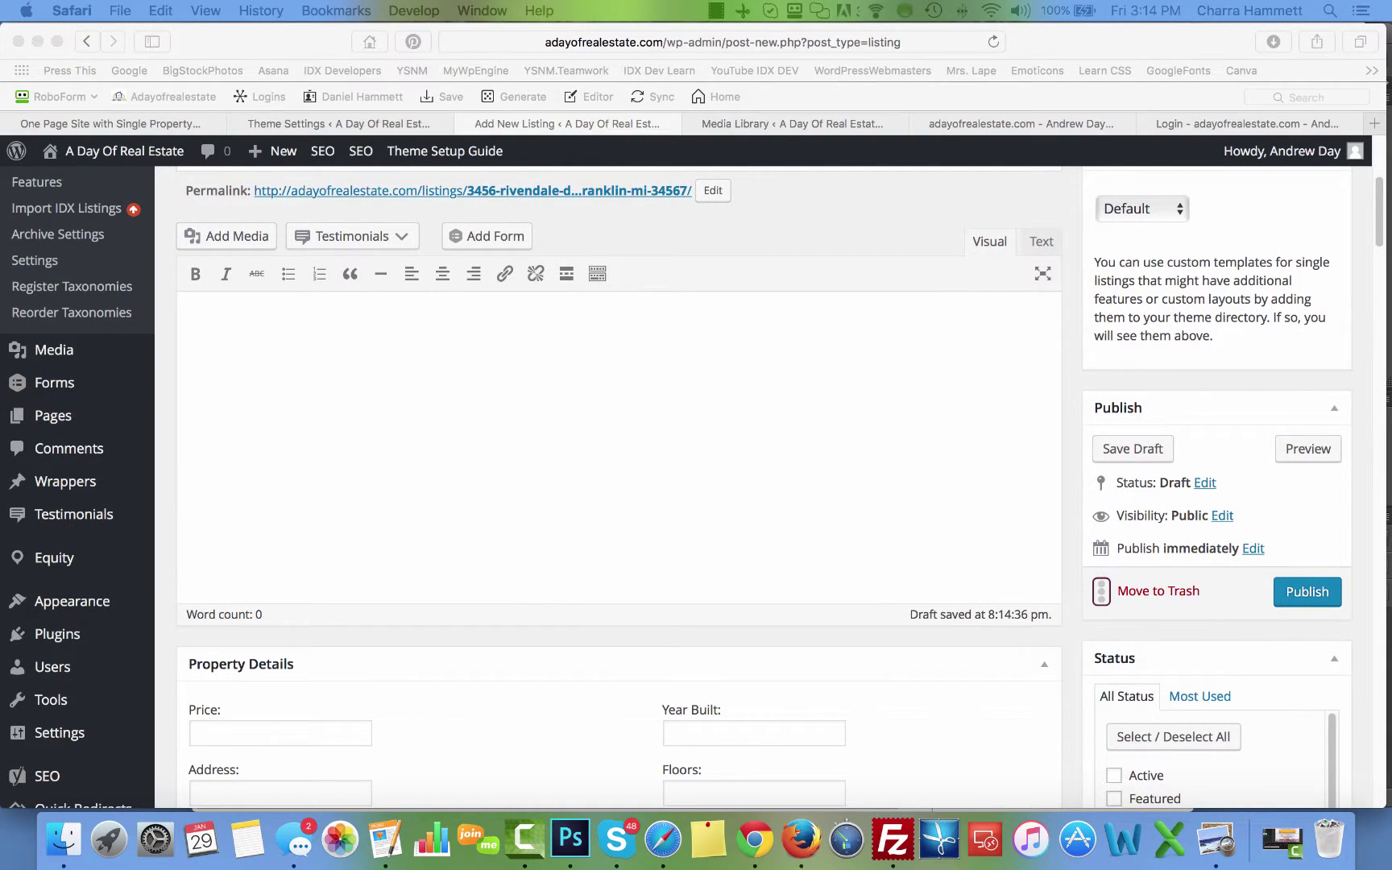
Step: Paste the property description into the body and delete the trailing 'See more at' source link
left_click(466, 413)
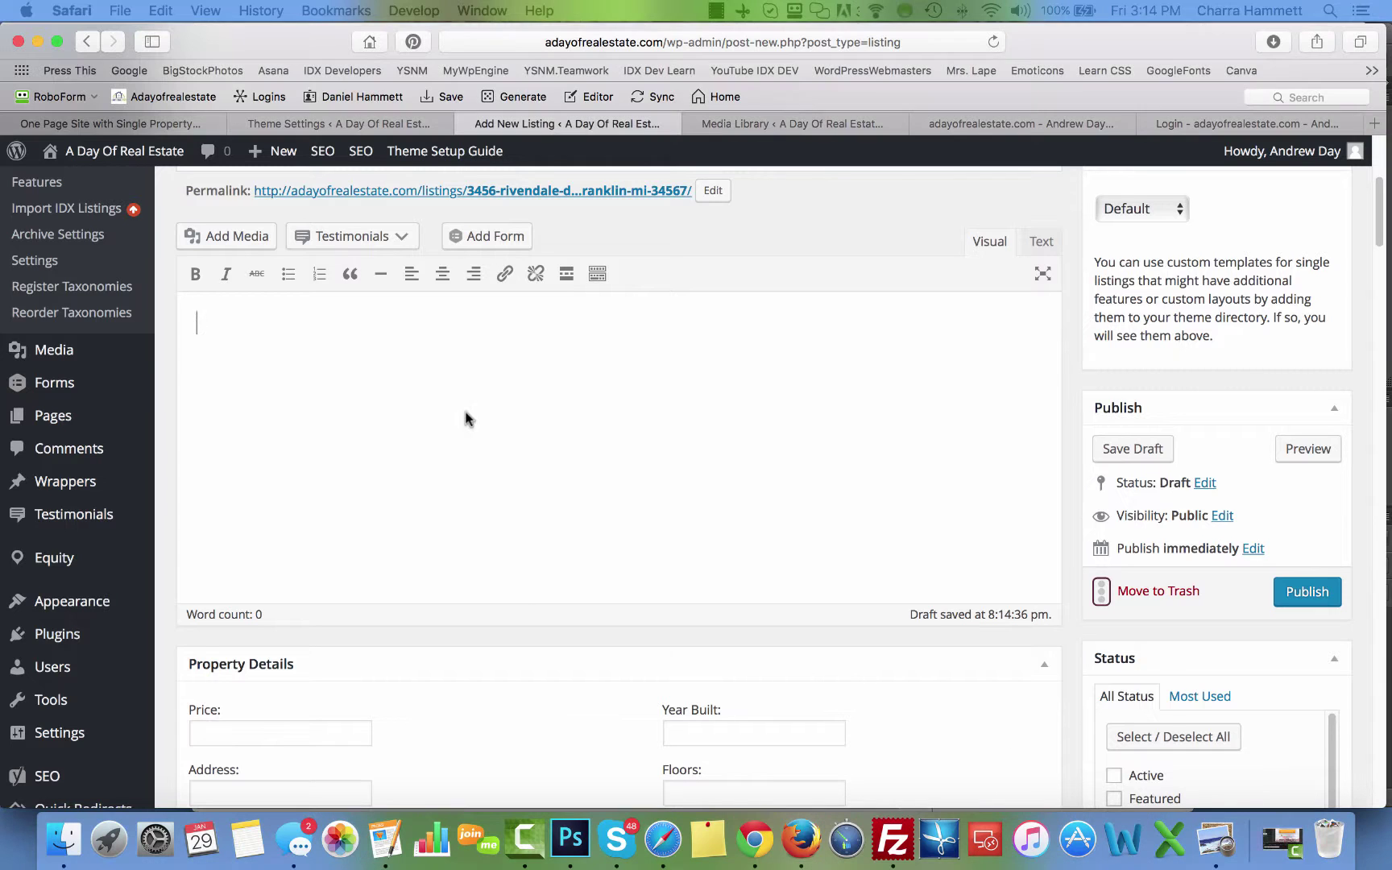
type("Stunning home! HDWDs, granite, open floorplan! Massive and luxurious master suite! Large bedrooms, 2 bonus rooms - 1 suitable for mom-in-law ste w/ full bath! Beautiful views from spacious outdoor living area of trees in summer and hills in the winter! - See more at: http://homes-for-sale.juliaredford.com/idx/details/listing/a022/1699530/3452-Stagecoach-Dr-Franklin-TN-37067?widgetReferer=true#sthash.fgOccVJ8.dpuf")
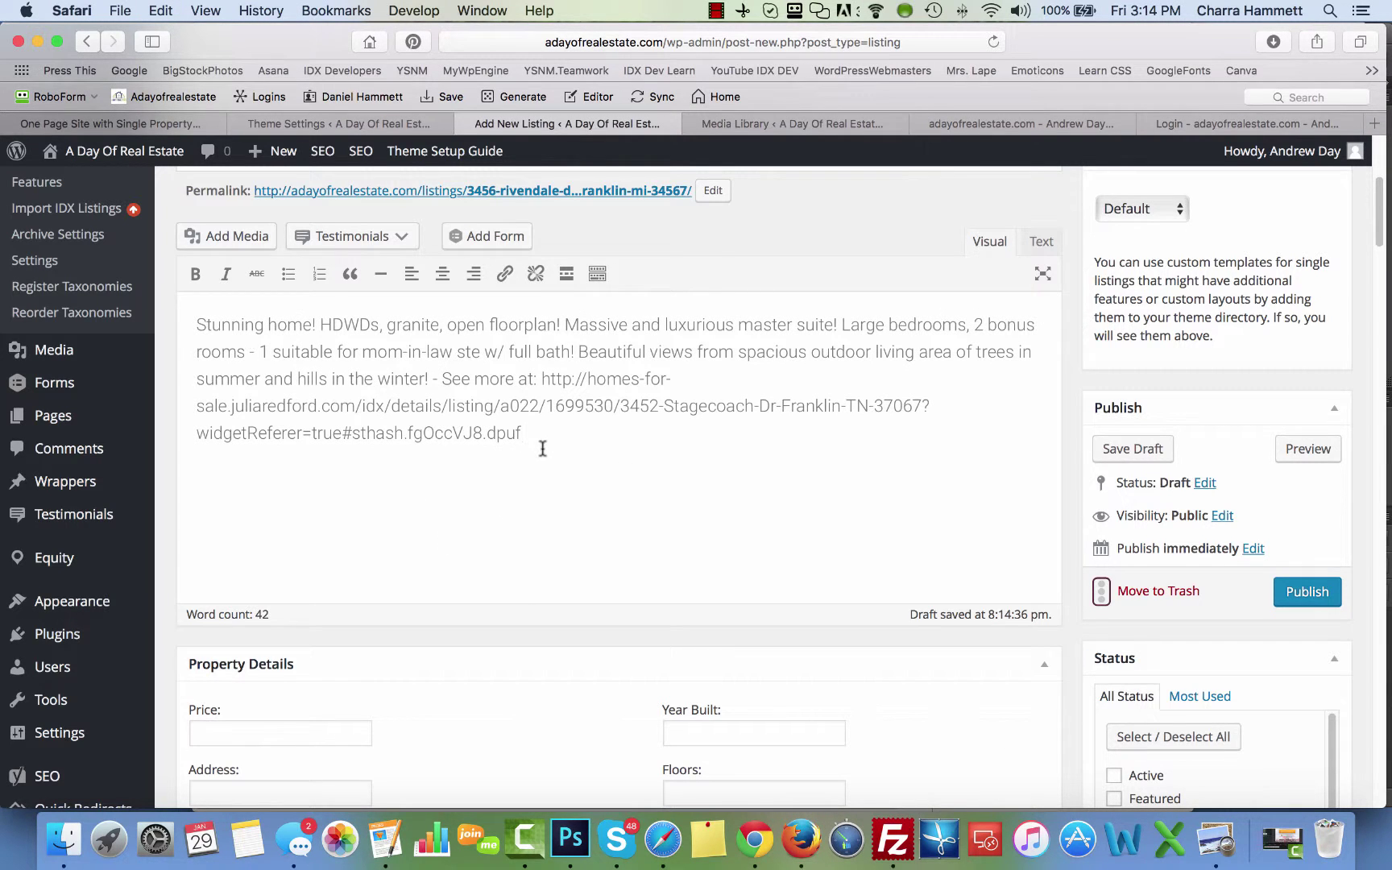
left_click(544, 378, "shift")
left_click_drag(545, 377, 435, 378)
key("BackSpace")
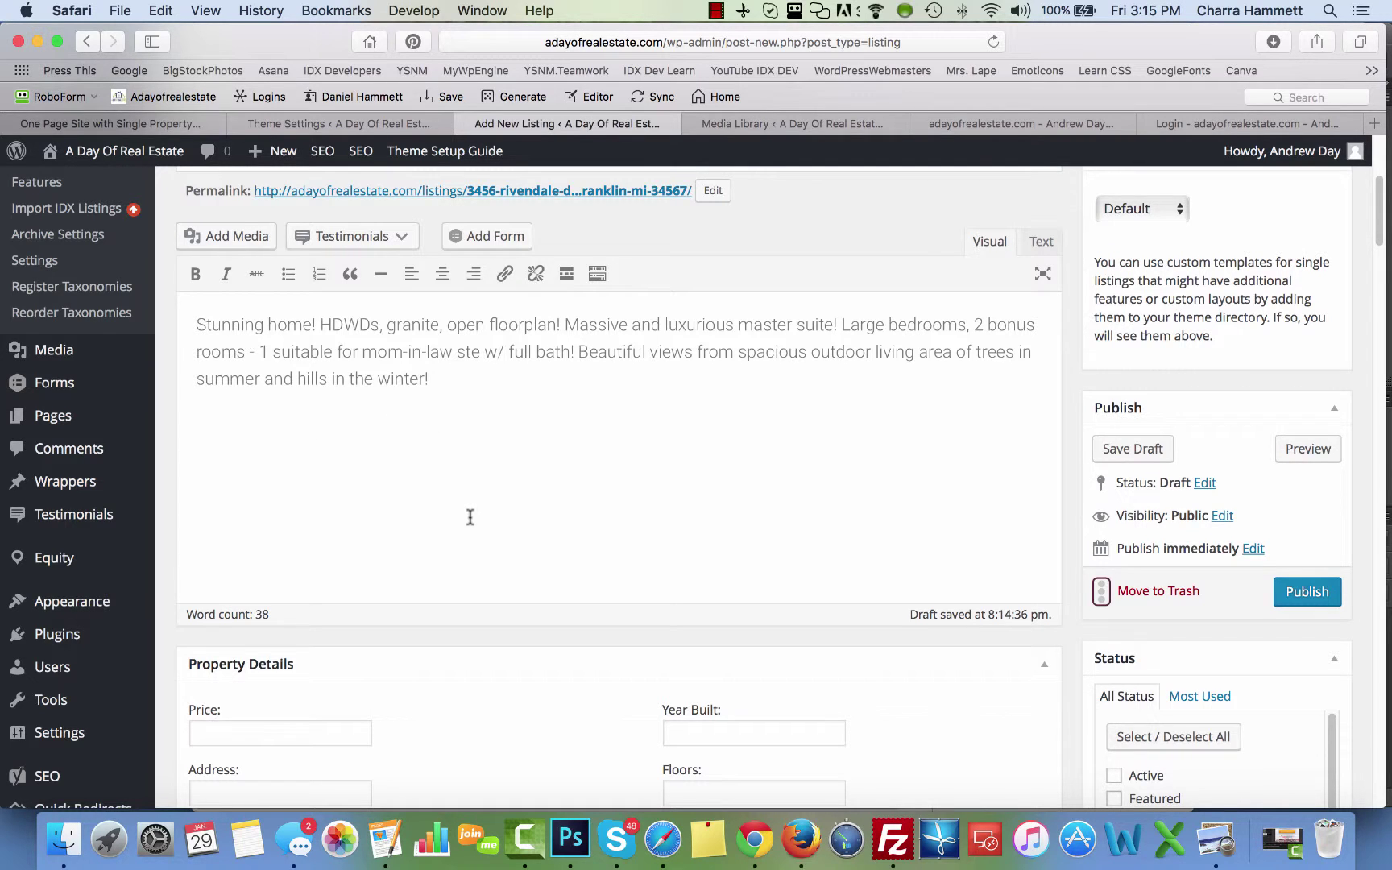
scroll(469, 516, "down", 5)
Step: Enter price 400,000 and put the street address 3456 Rivendale Dr. in the Address field
left_click(310, 332)
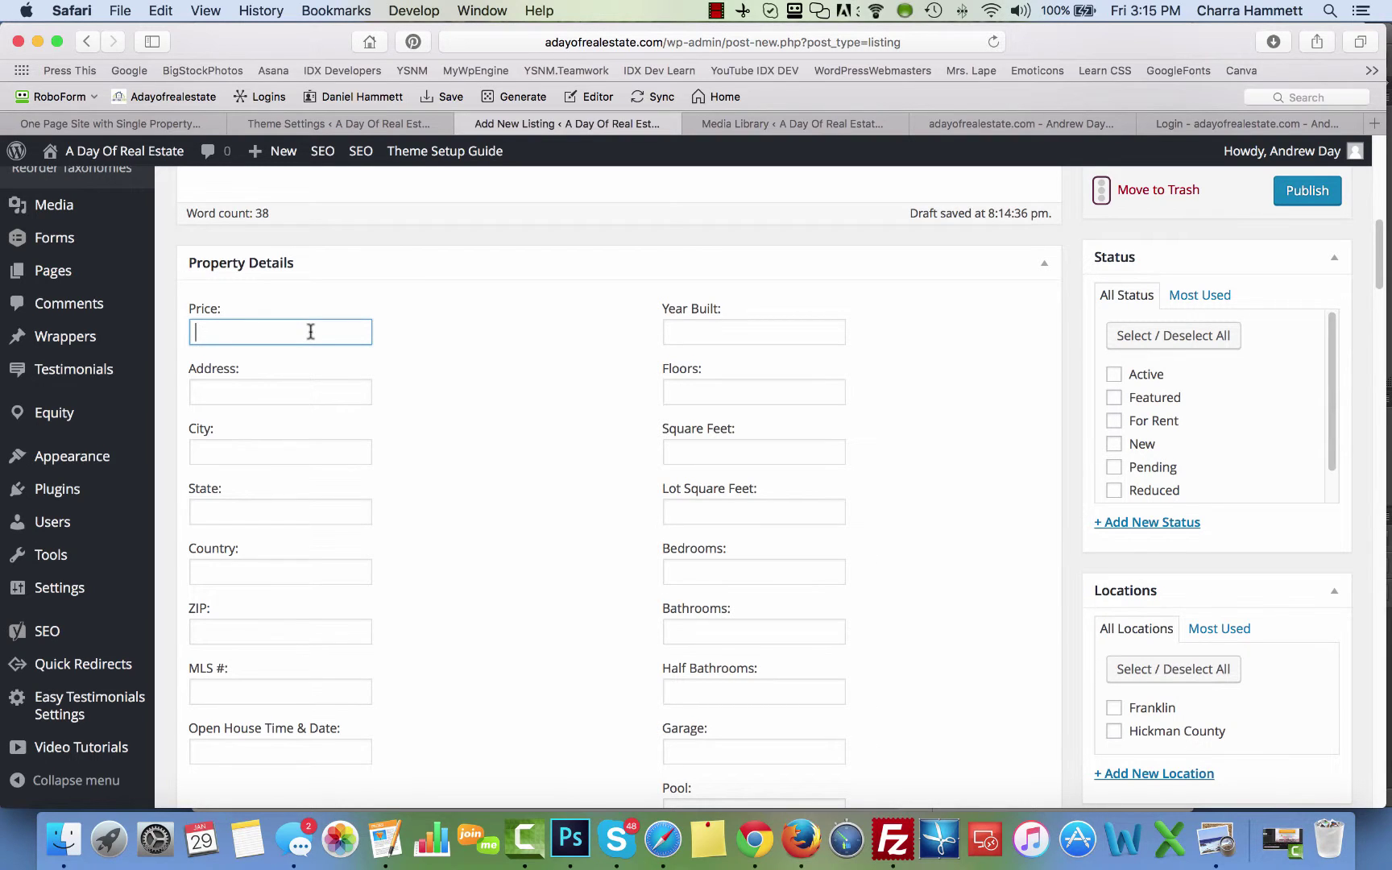
type("400,00")
left_click(280, 392)
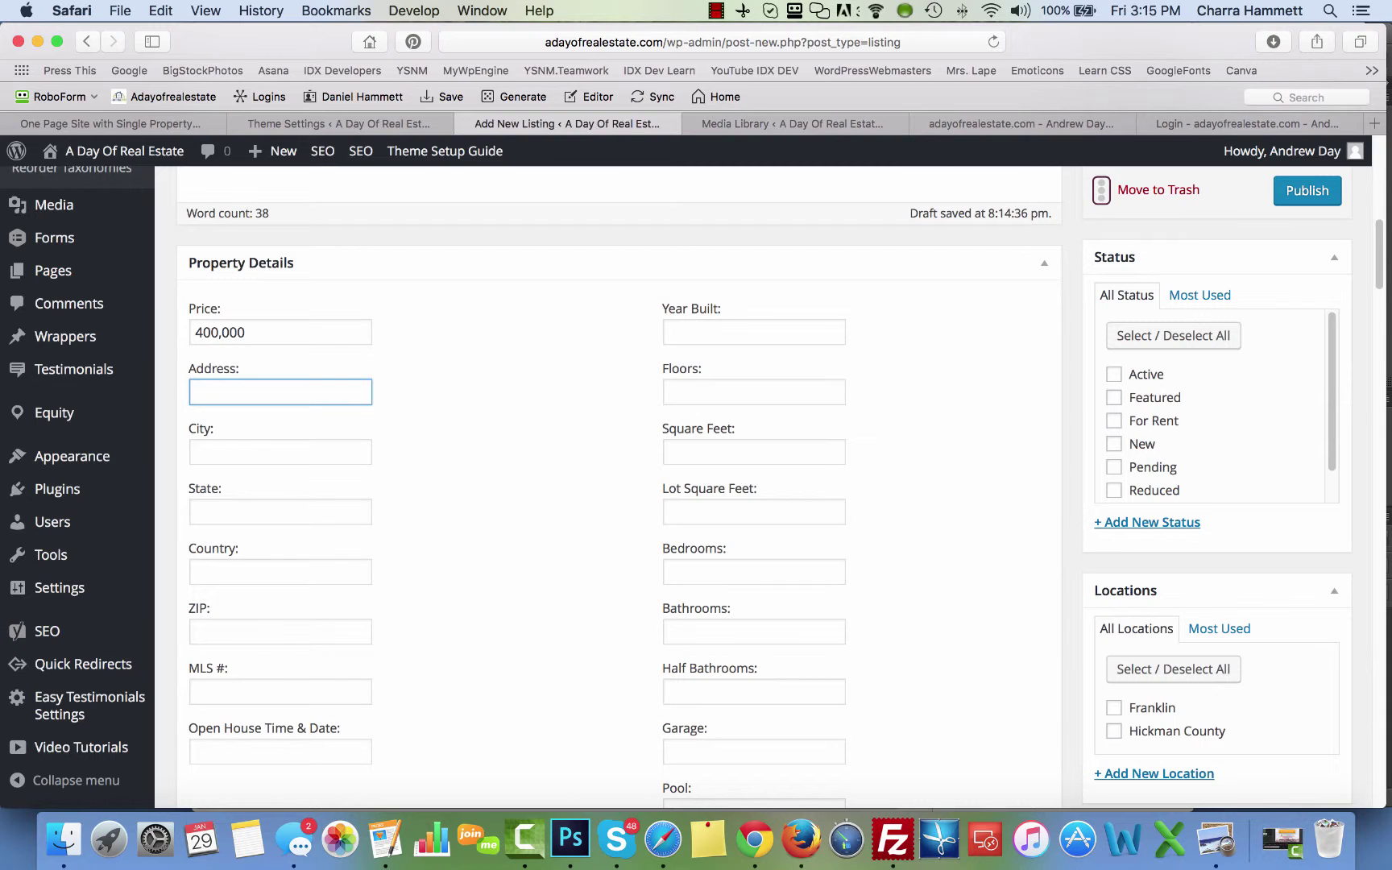
scroll(355, 322, "up", 15)
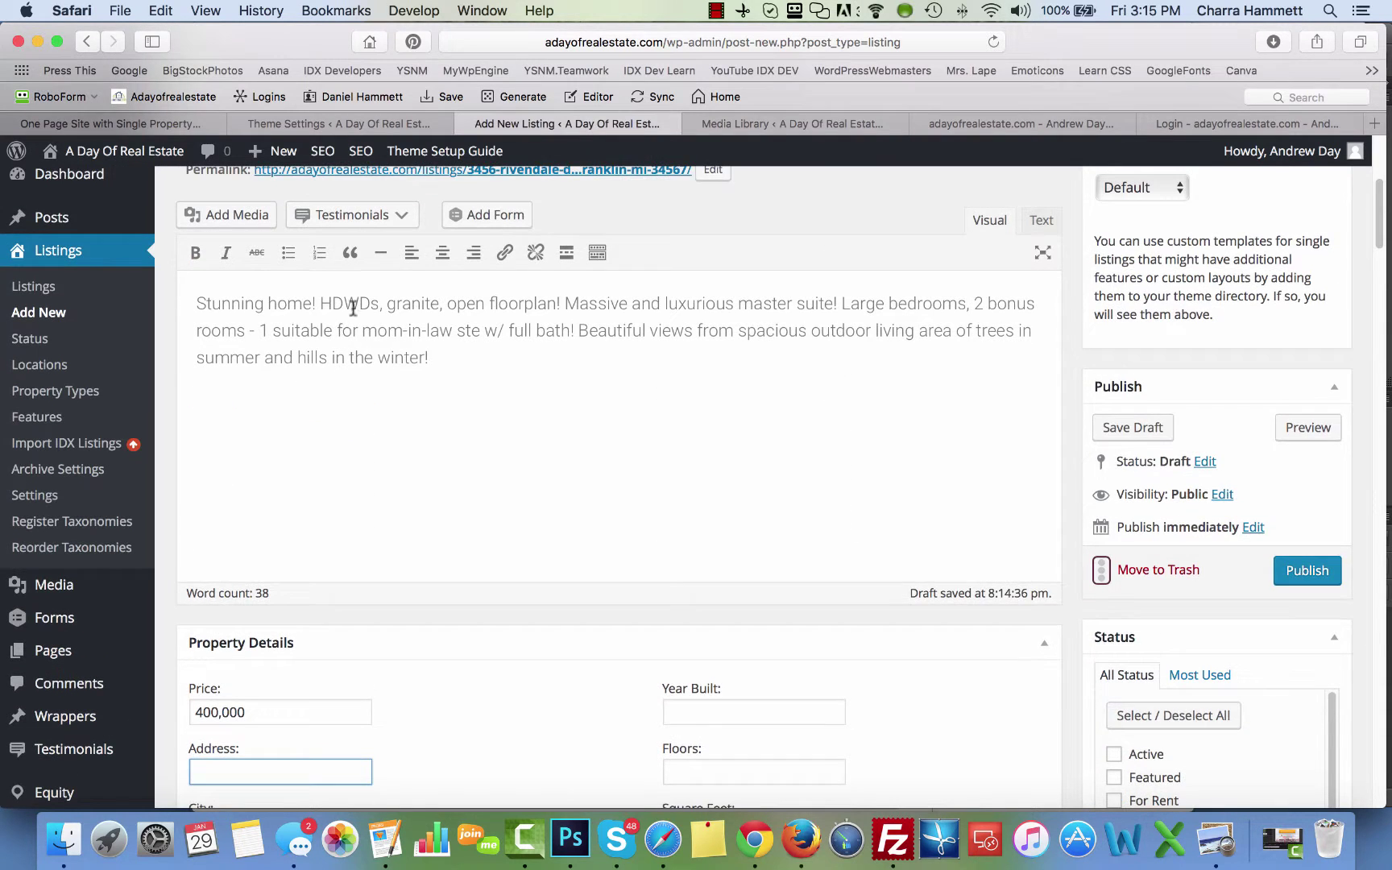
triple_click(364, 390)
key("super+c")
scroll(365, 389, "down", 15)
left_click(345, 367)
key("super+v")
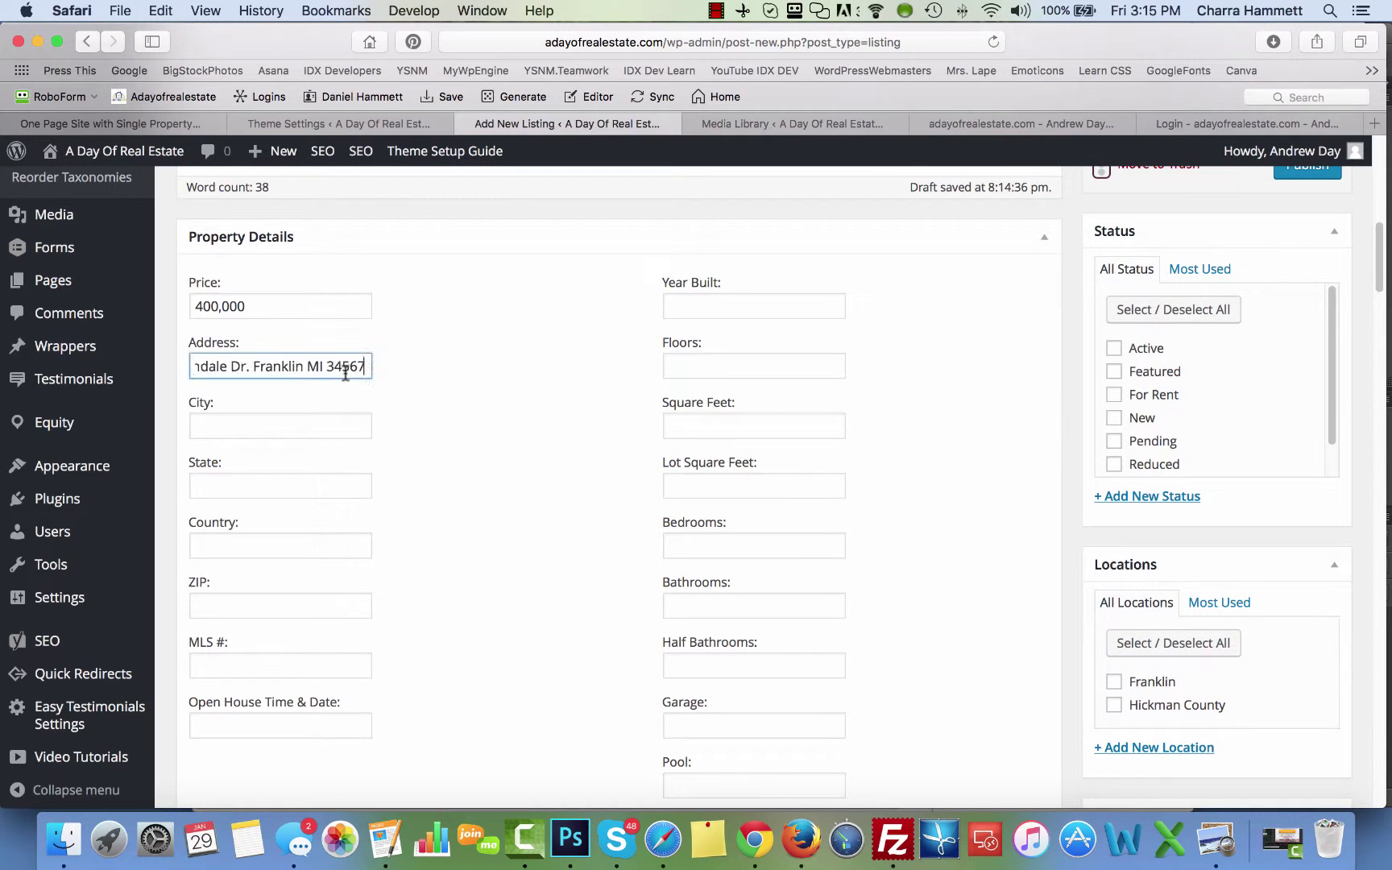
key("shift+Left")
key("shift+Left")
key("shift+Left")
key("shift+Left")
key("shift+Left")
key("shift+Left")
key("shift+Left")
key("shift+Left")
key("shift+Left")
key("shift+Left")
key("shift+Left")
key("shift+Left")
key("shift+Left")
key("shift+Left")
key("shift+Left")
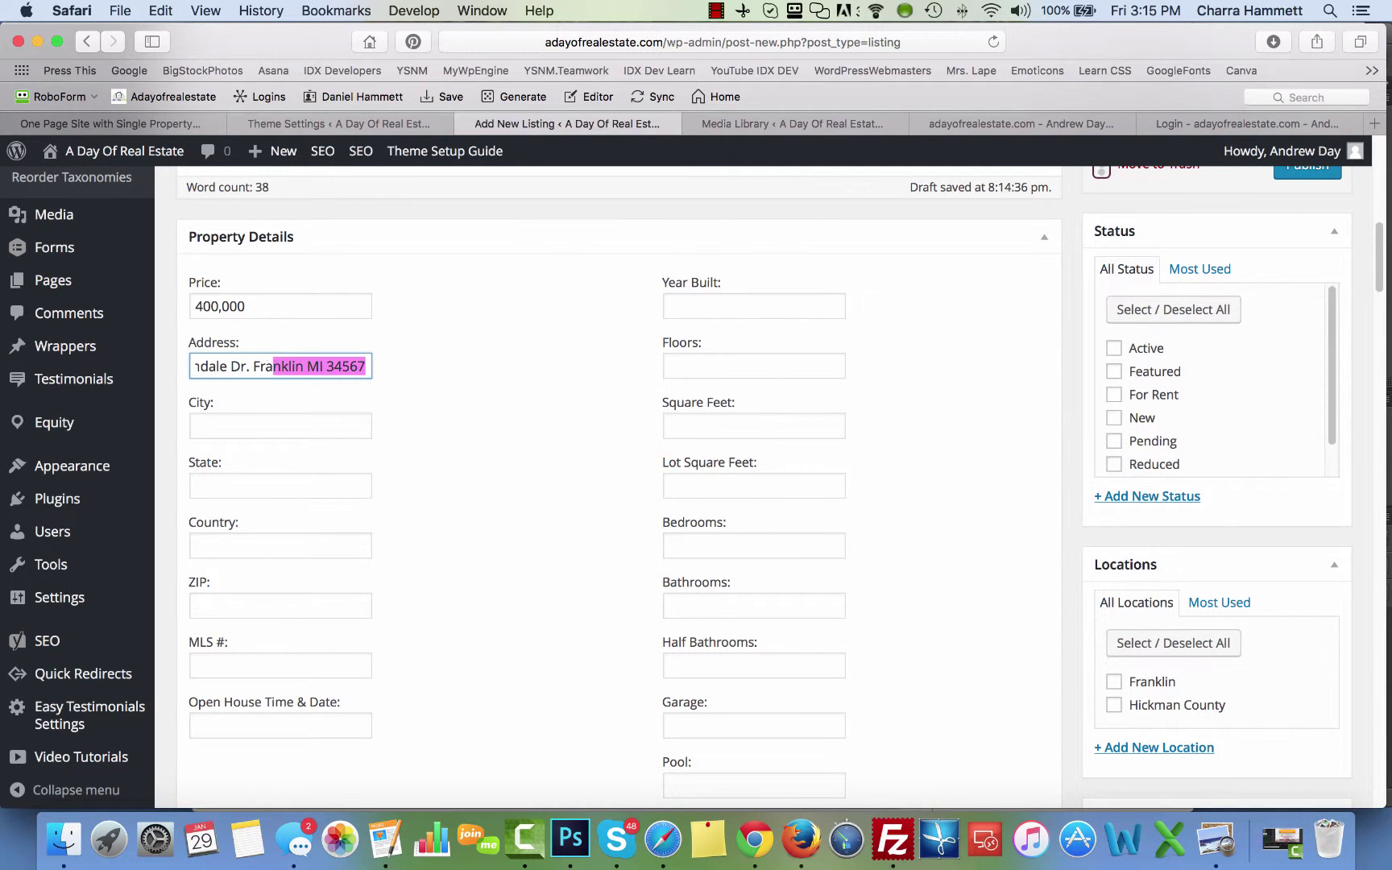
key("BackSpace")
Step: Fill City with Franklin, State with MI and ZIP 34567
key("Tab")
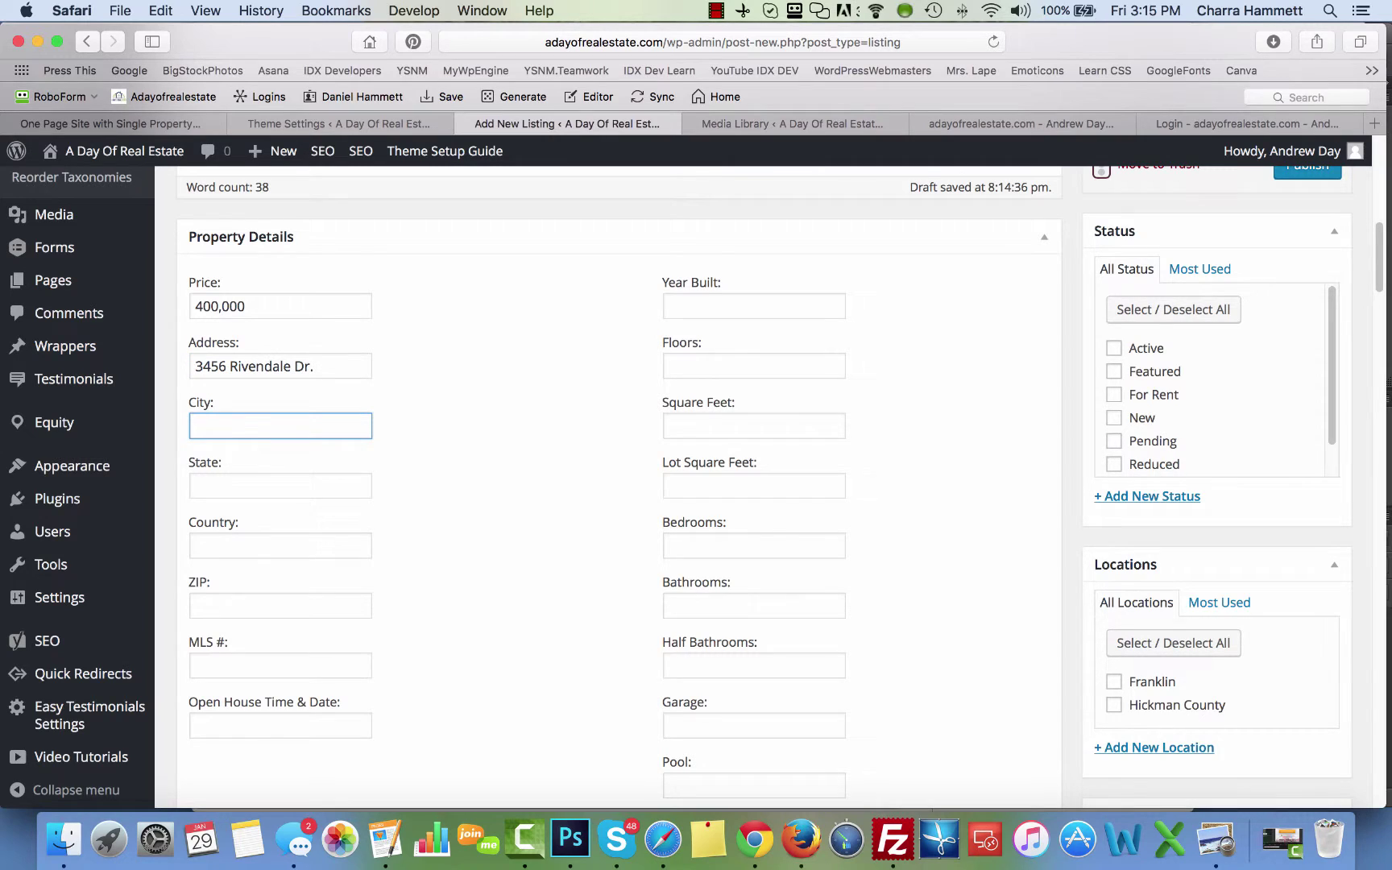
key("super+v")
key("shift+Left")
key("shift+Left")
key("shift+Left")
key("shift+Left")
key("BackSpace")
key("BackSpace")
key("BackSpace")
key("BackSpace")
key("BackSpace")
key("Tab")
type("MI")
key("Tab")
key("Tab")
key("super+v")
Step: Enter MLS number 123456 and open house 'January 31, 2016 4PM to 6PM'
key("Tab")
type("123456")
key("Tab")
type("January")
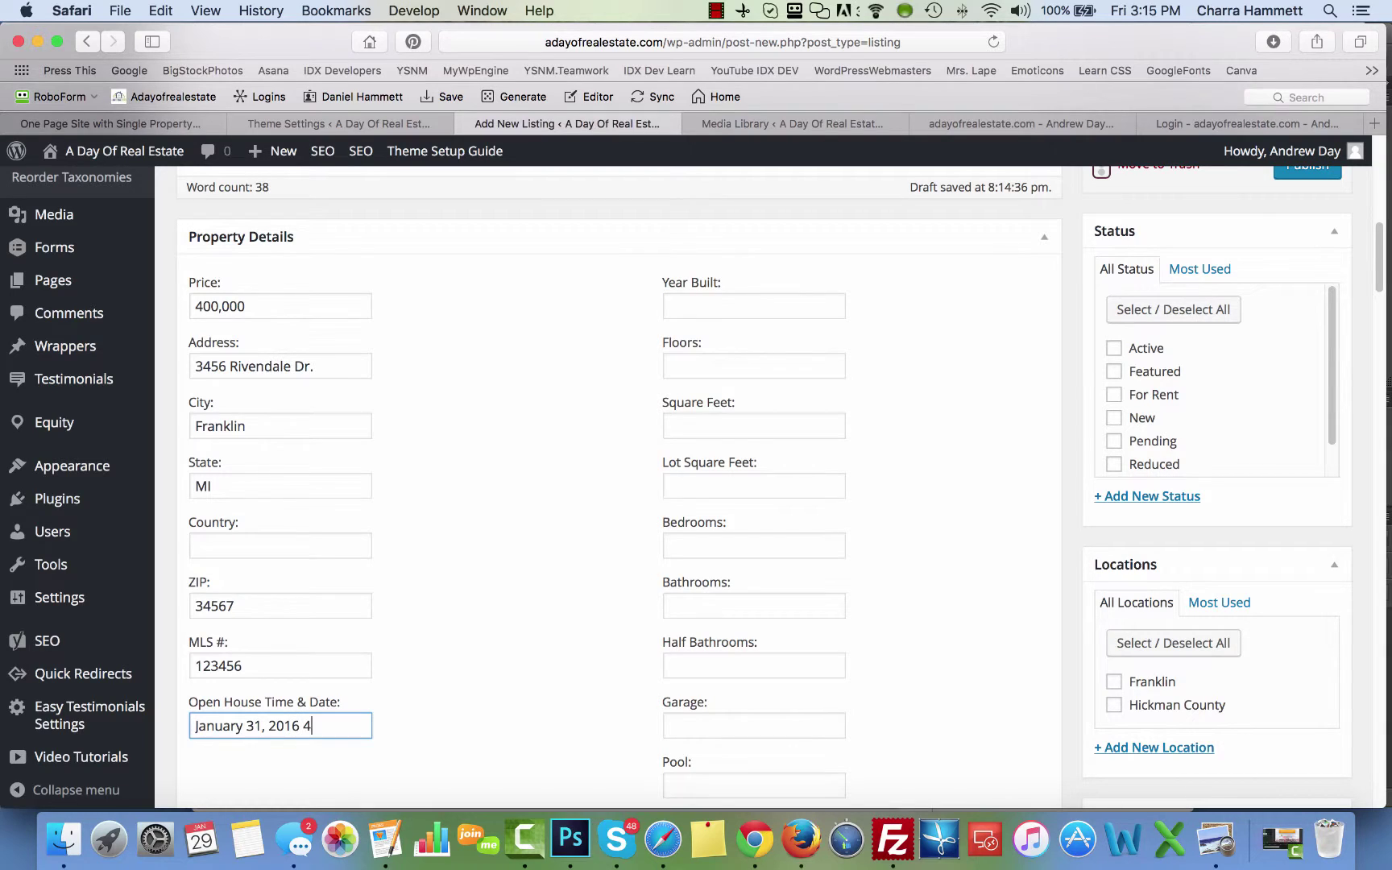
type("31, 2016 4PM to 6PM")
Step: Set Year Built 2015, 2 floors and 3045 square feet
left_click(754, 306)
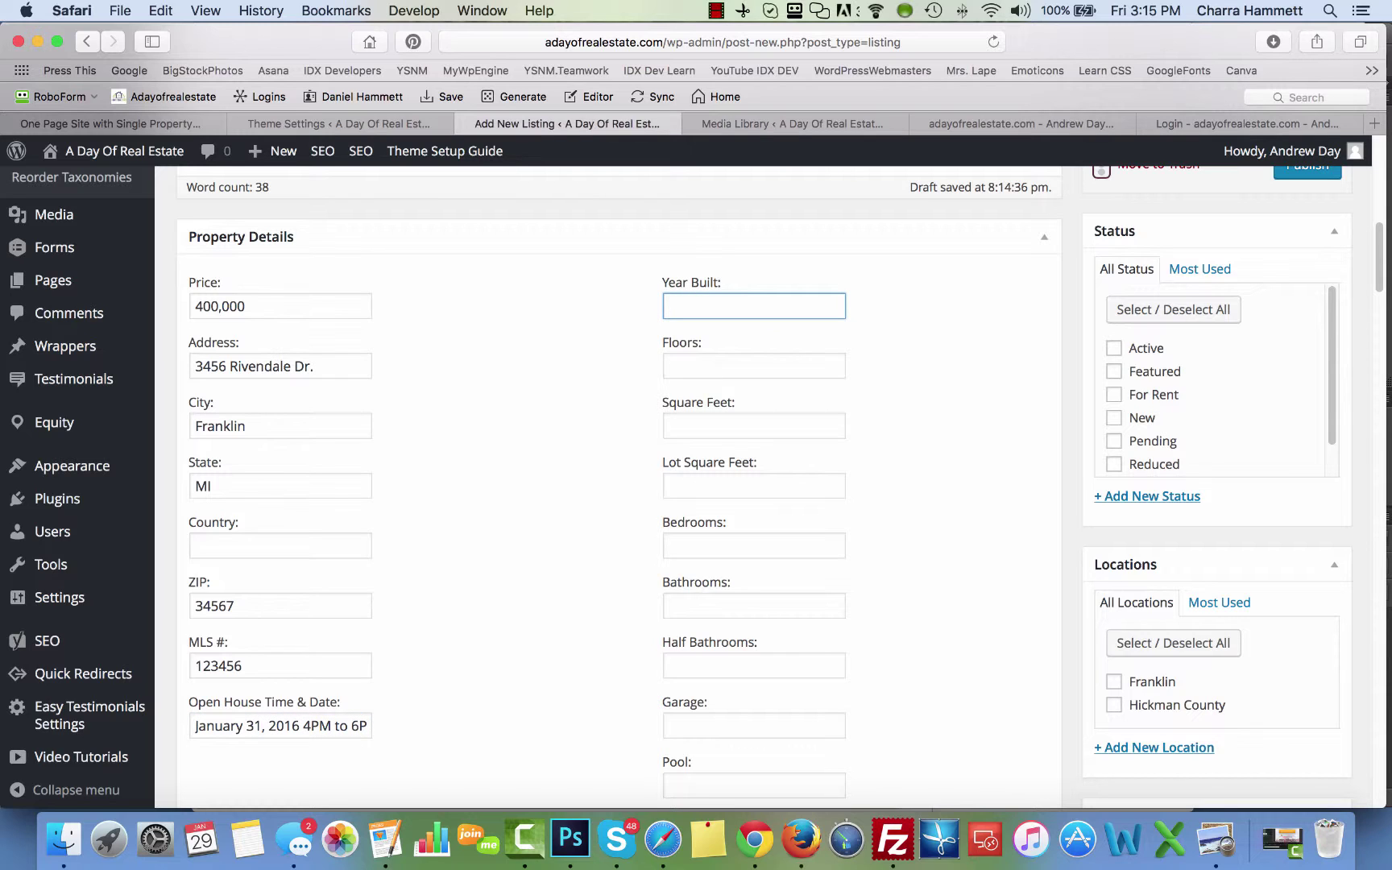
type("2015")
key("Tab")
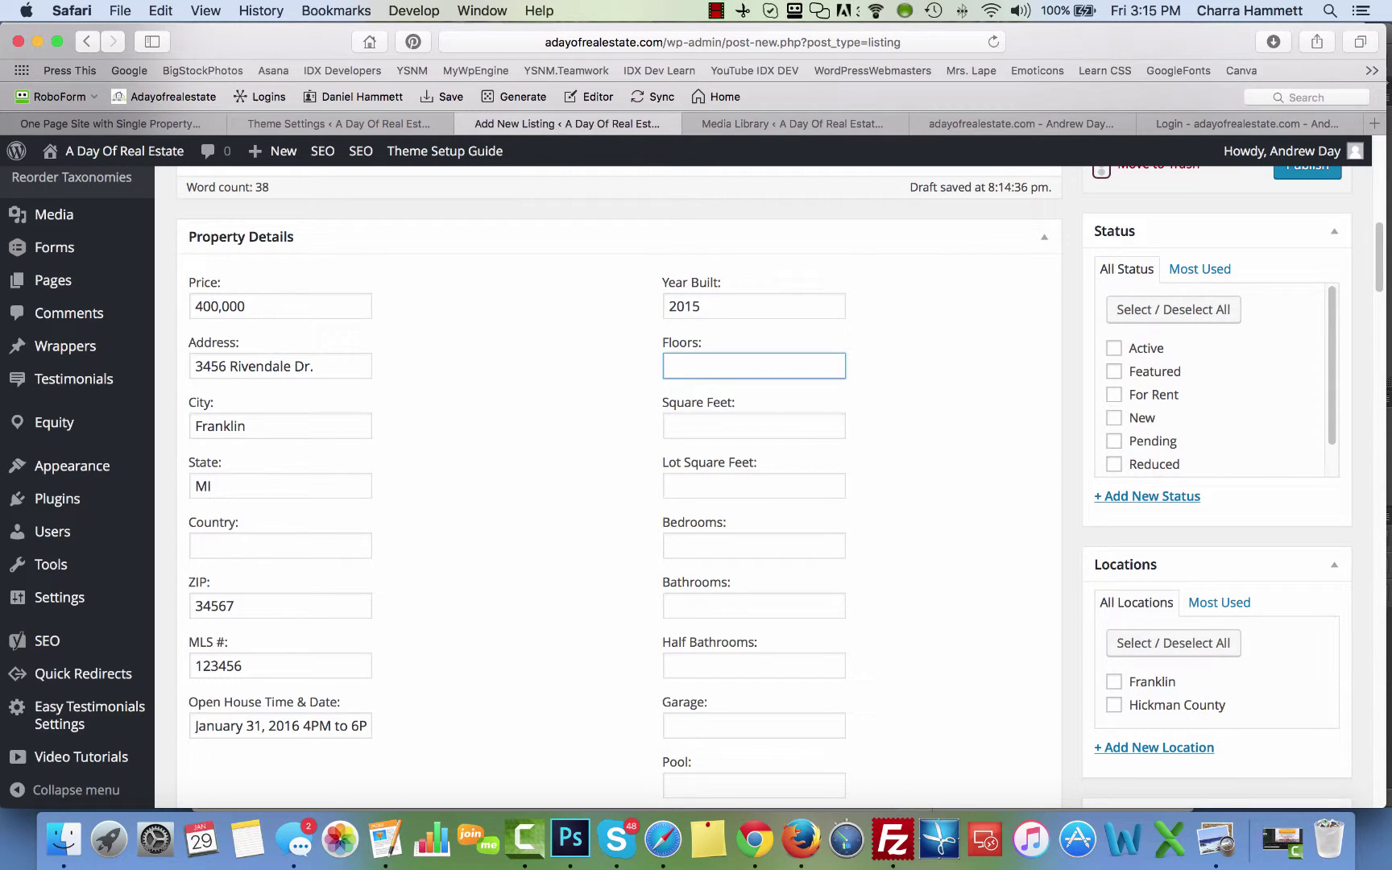
type("2")
key("Tab")
type("3045")
key("Tab")
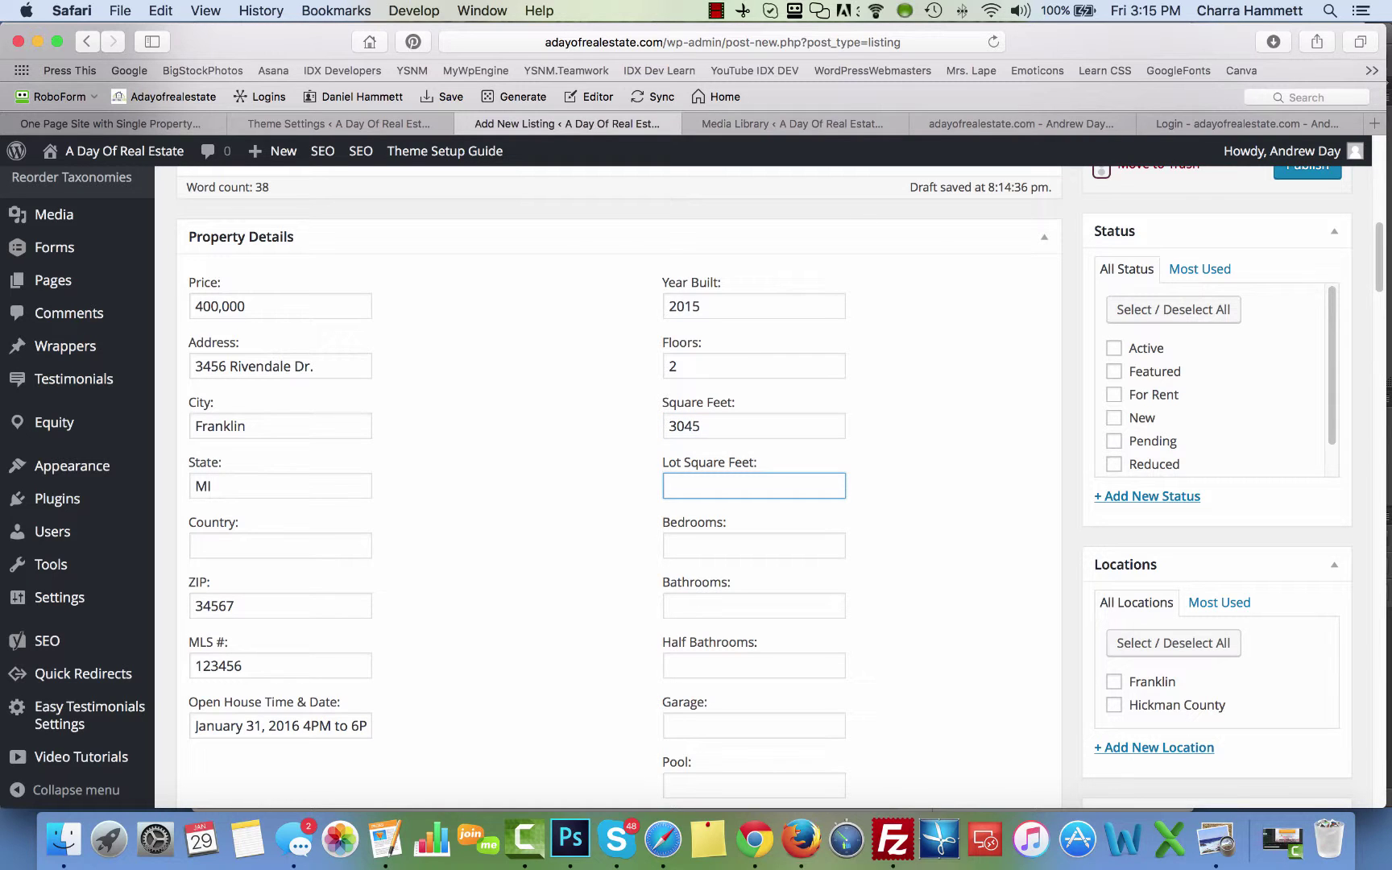
Step: Enter 4 bedrooms, the bathroom counts, a 3 Car garage and pool Yes
key("Tab")
type("4")
key("Tab")
key("Tab")
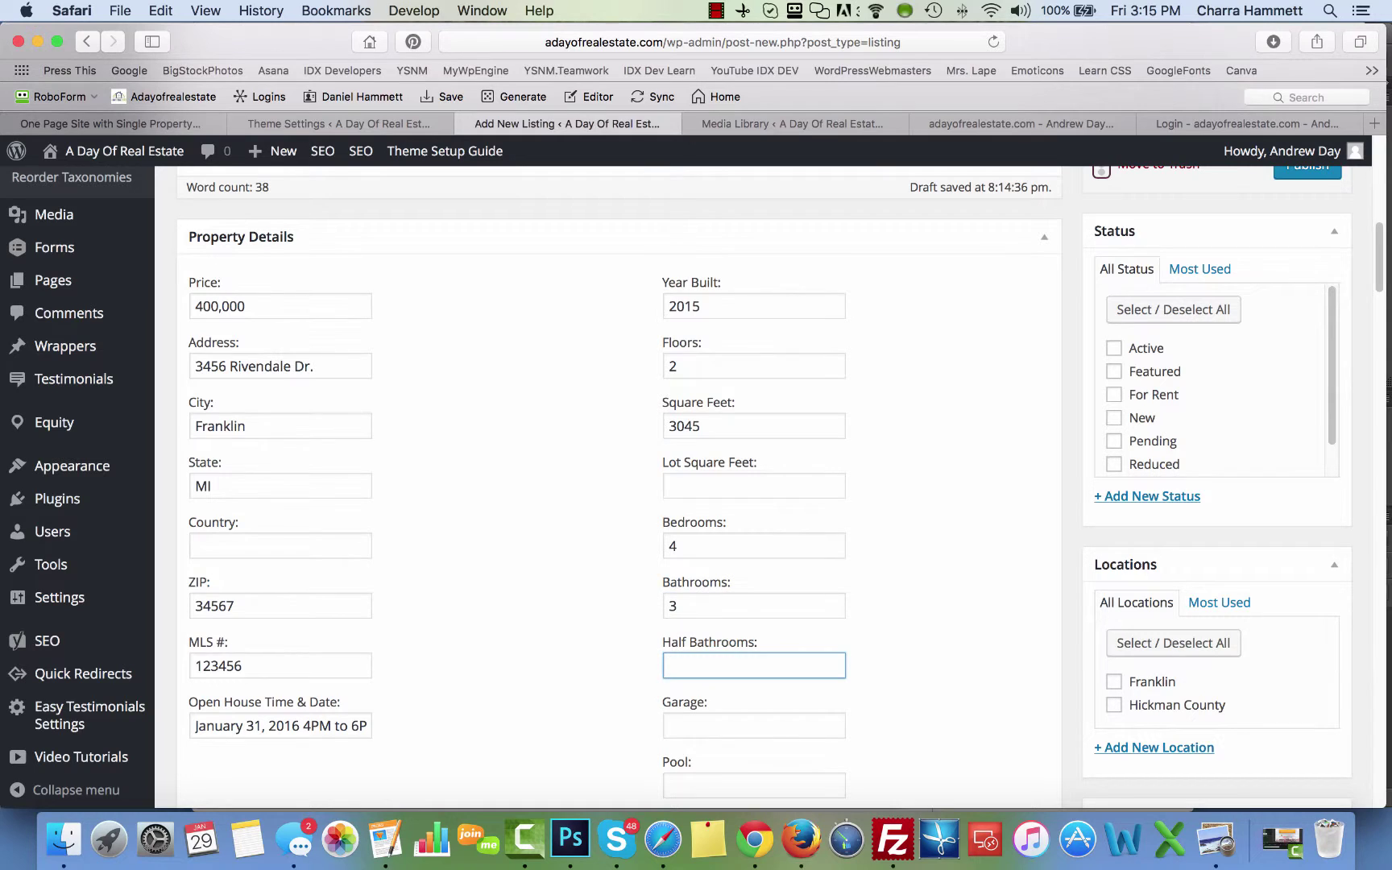
type("1")
key("Tab")
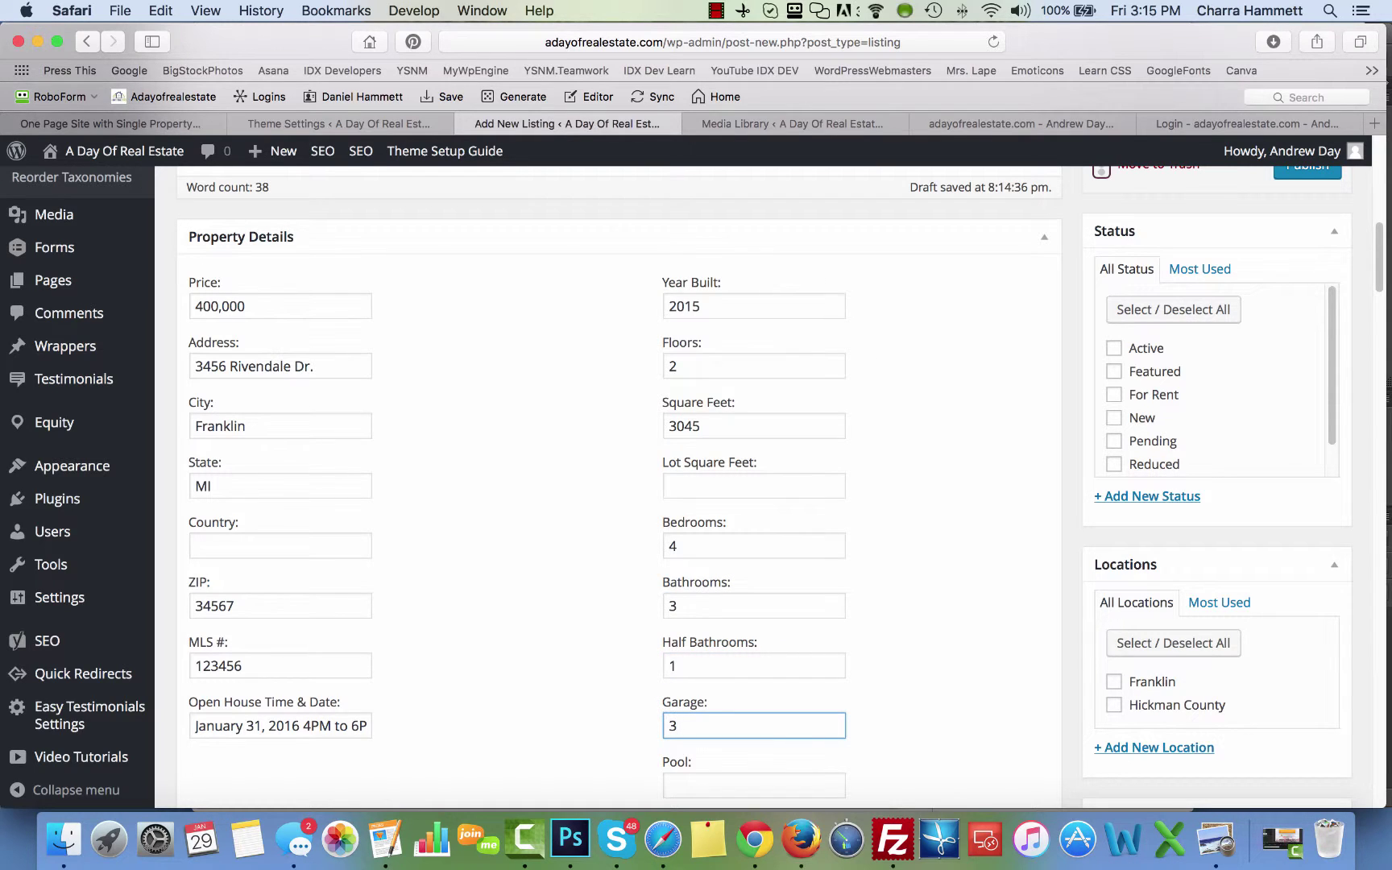
type("3 Car")
key("Tab")
type("Yes")
key("Tab")
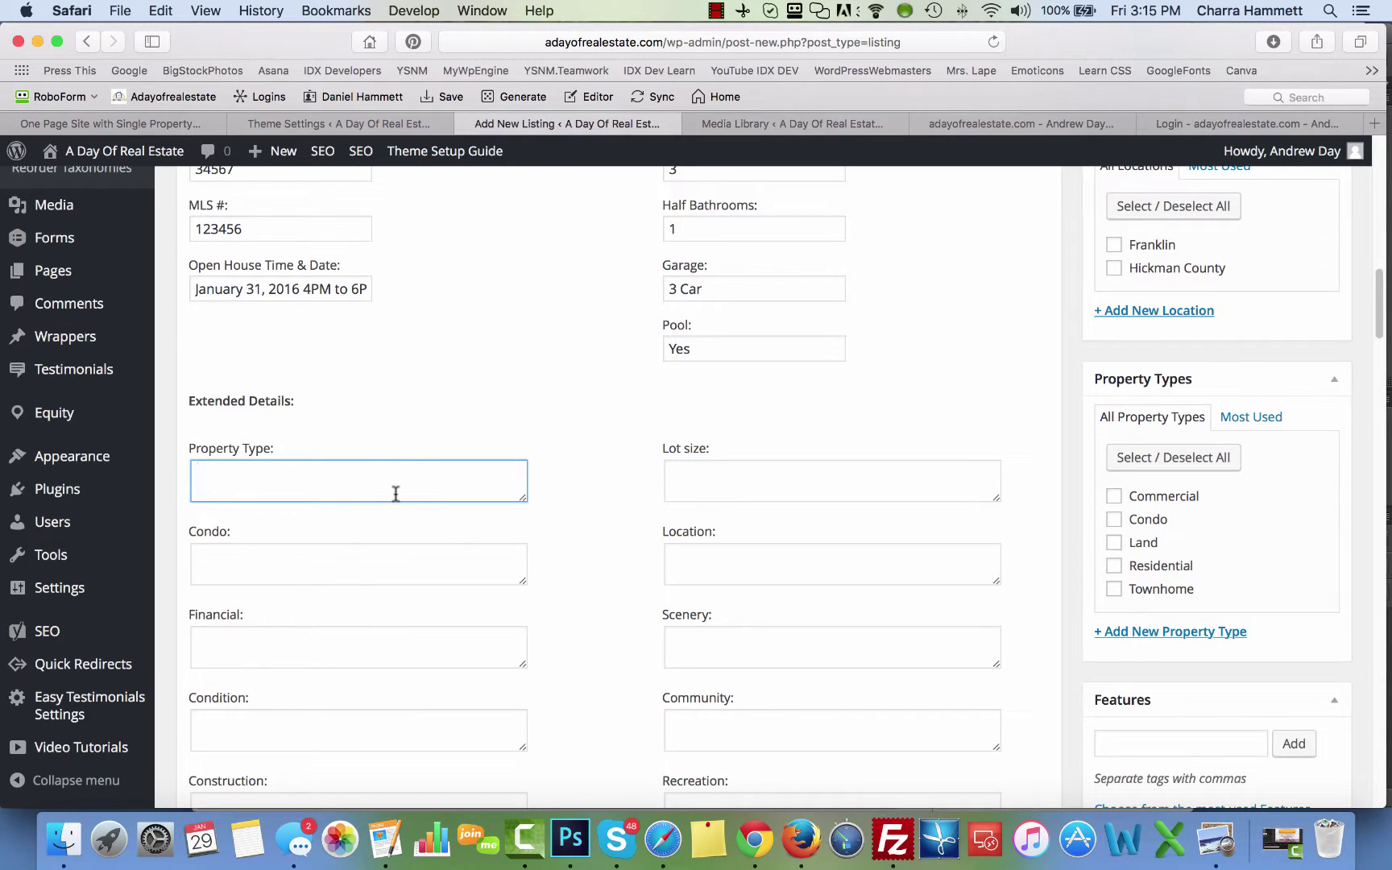
Step: Set Property Type to Residential and Condition to New
type("Residentail")
key("BackSpace")
key("BackSpace")
key("BackSpace")
type("ial")
key("Tab")
scroll(415, 513, "down", 5)
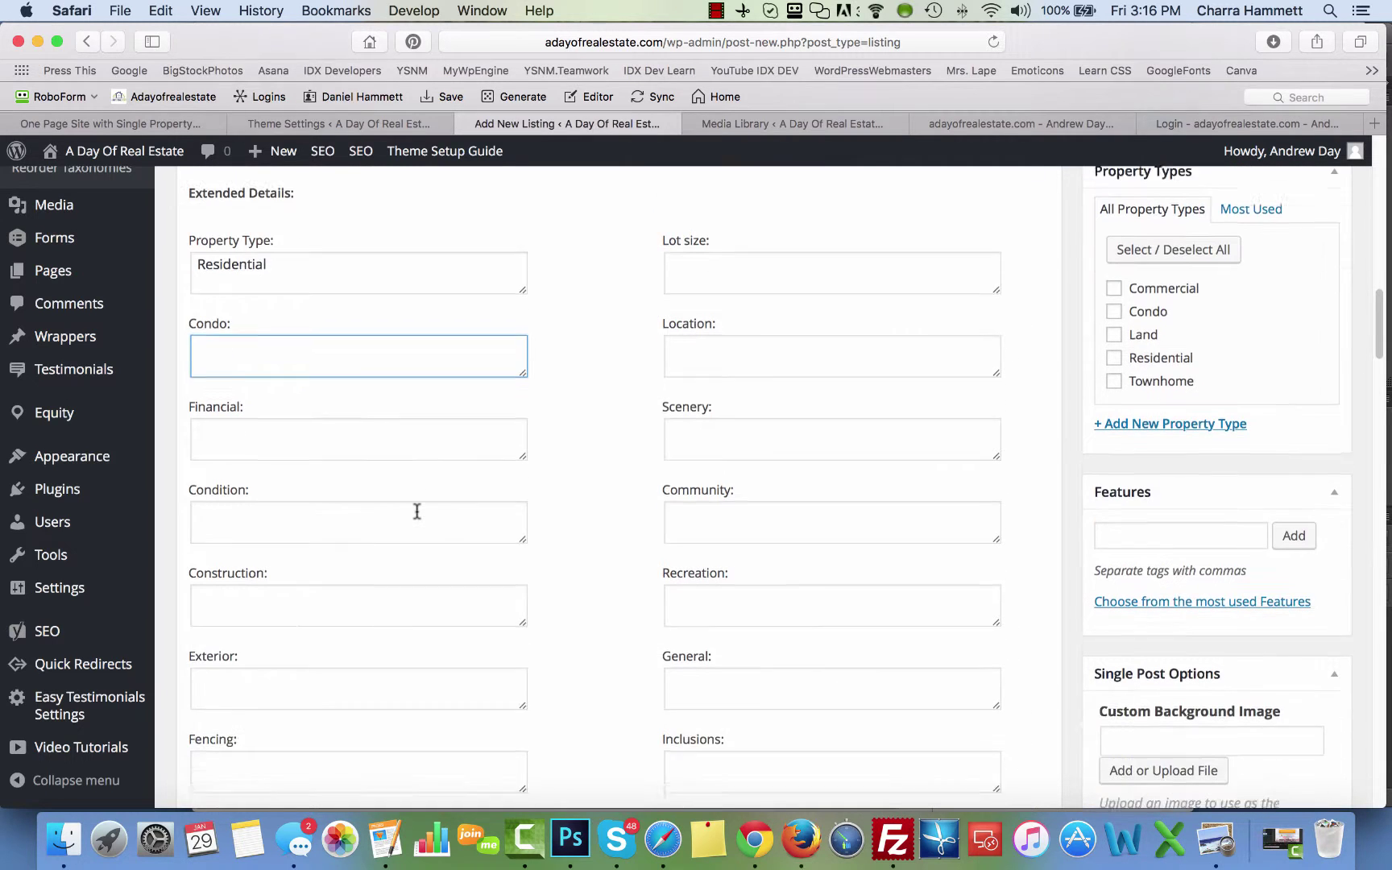
left_click(417, 511)
type("New")
key("Tab")
Step: Enter Brick as the Exterior
scroll(573, 569, "down", 3)
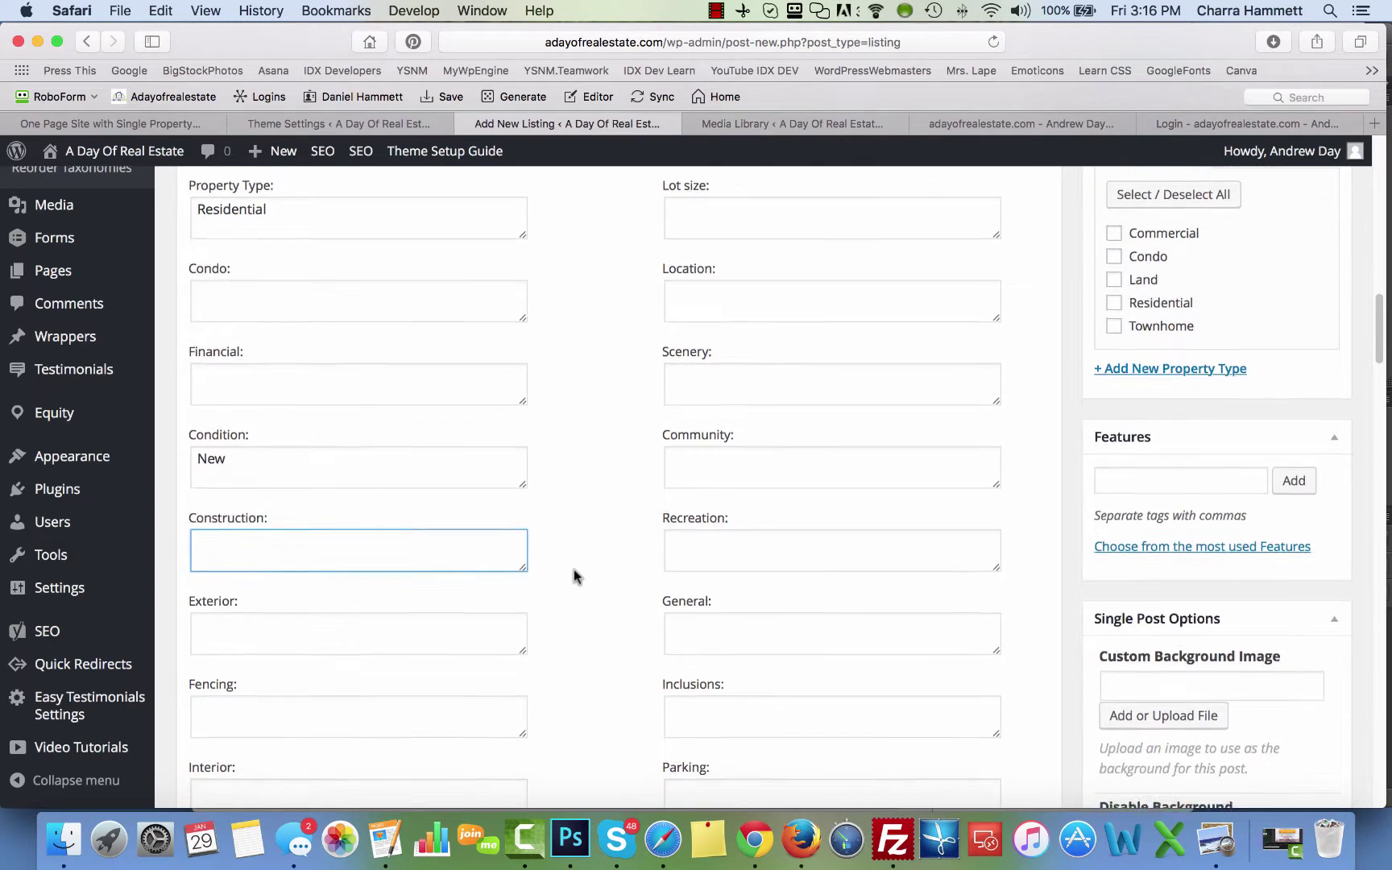
scroll(573, 576, "down", 2)
left_click(475, 473)
type("Brick")
left_click(586, 627)
Step: Enter Mountains in the Scenery field
scroll(587, 646, "down", 2)
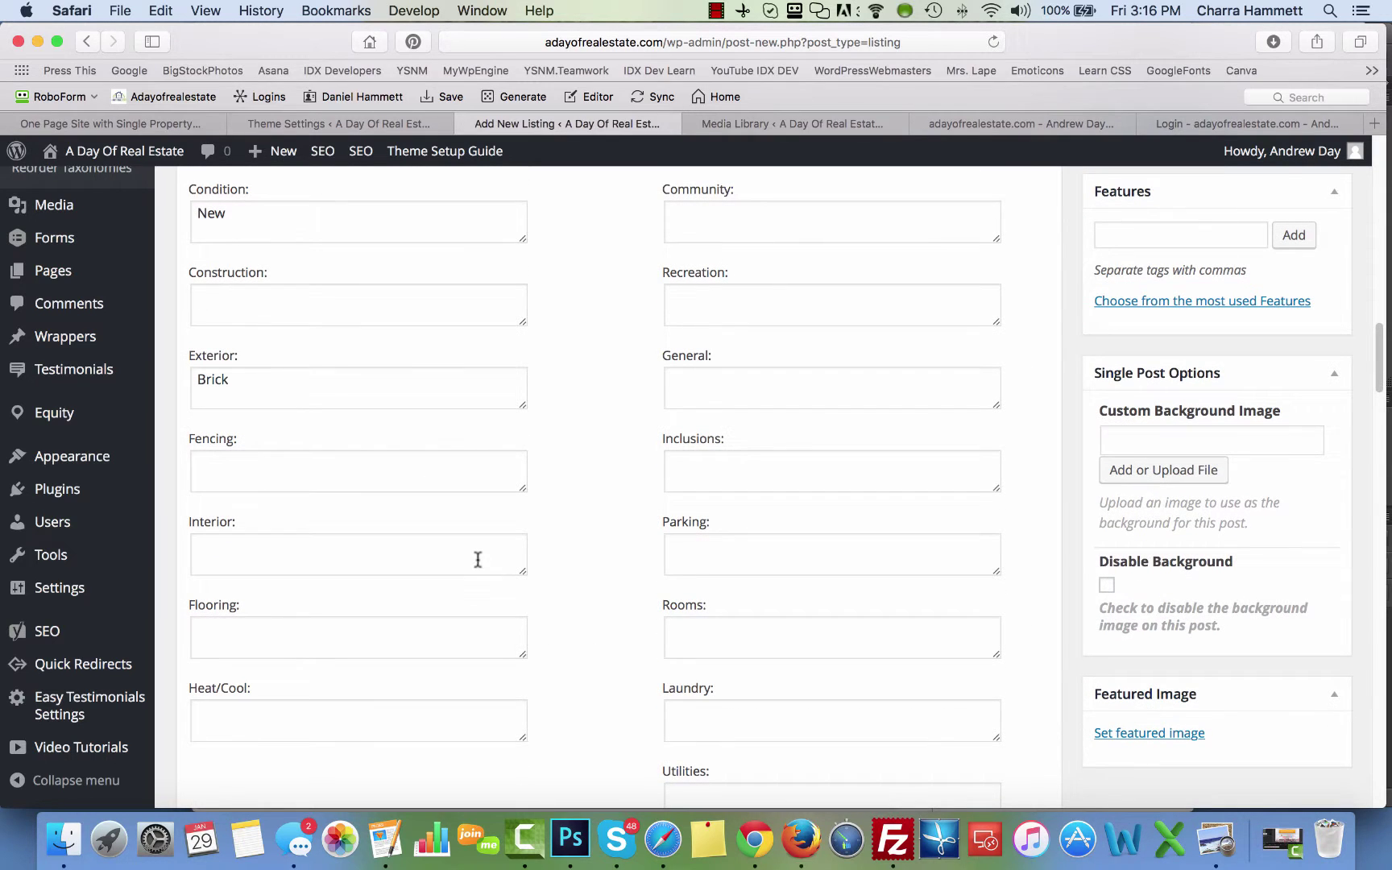
scroll(583, 538, "up", 4)
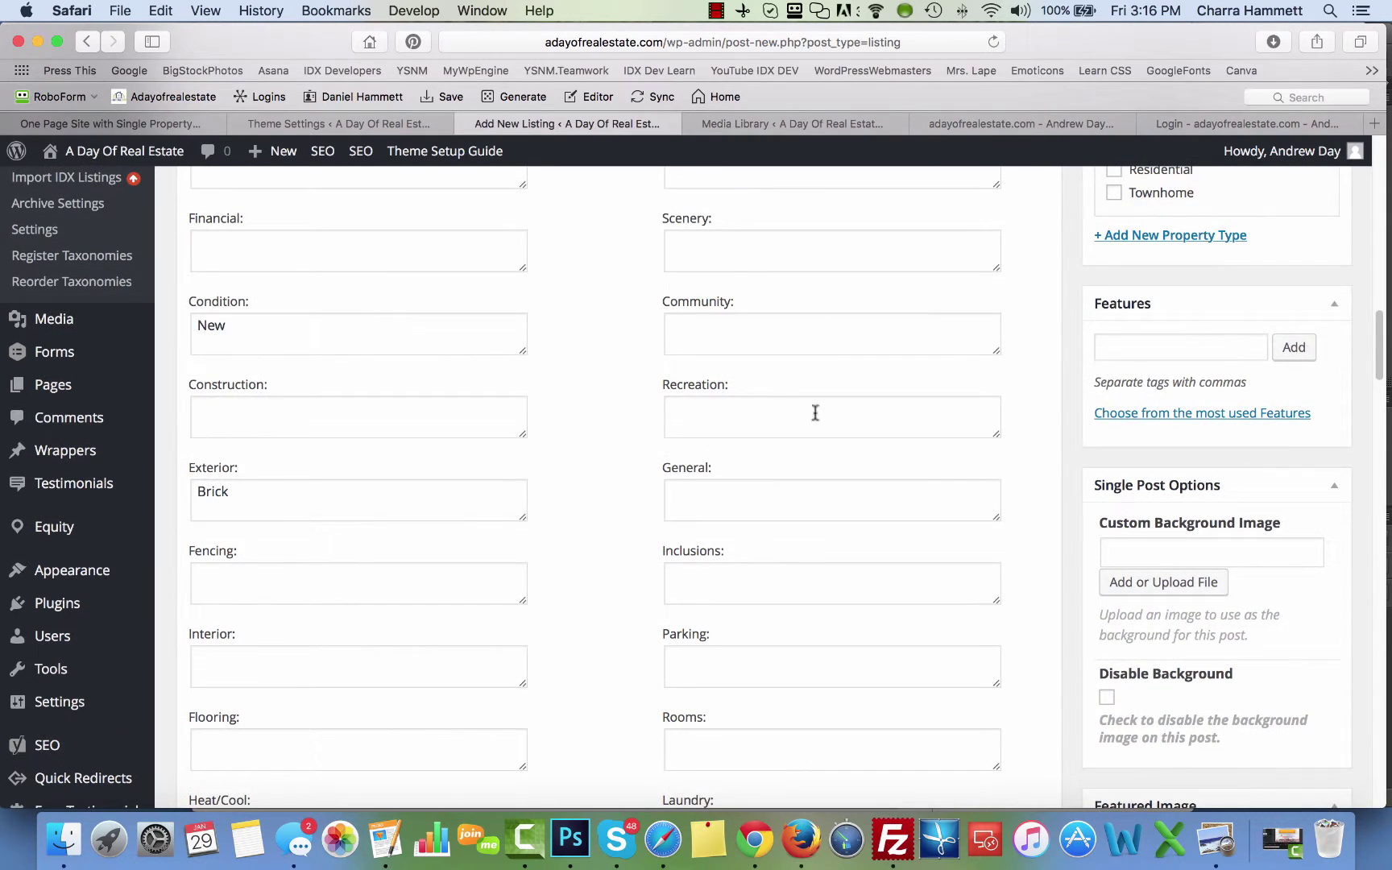
scroll(721, 286, "up", 6)
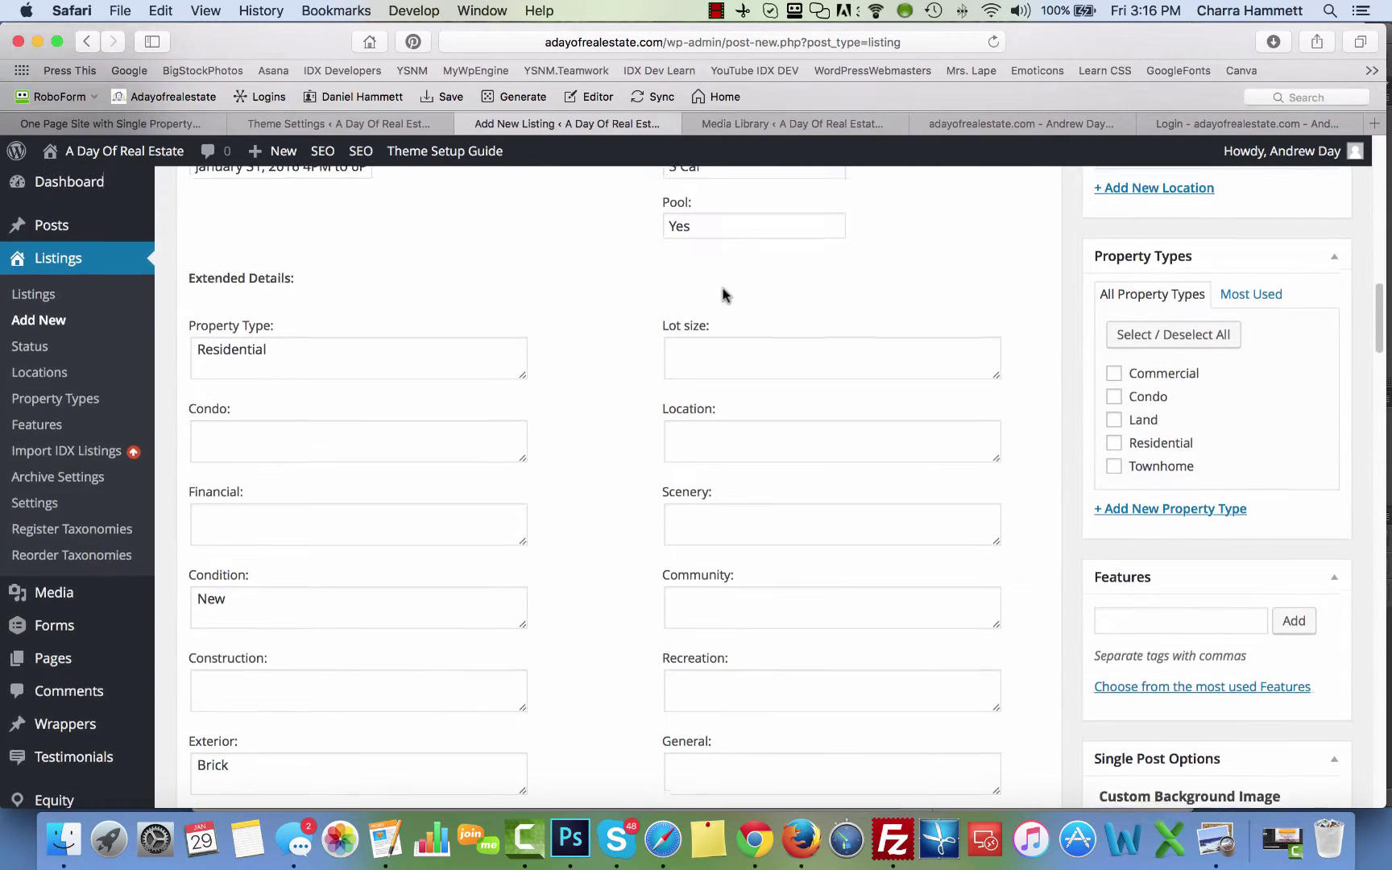
left_click(709, 622)
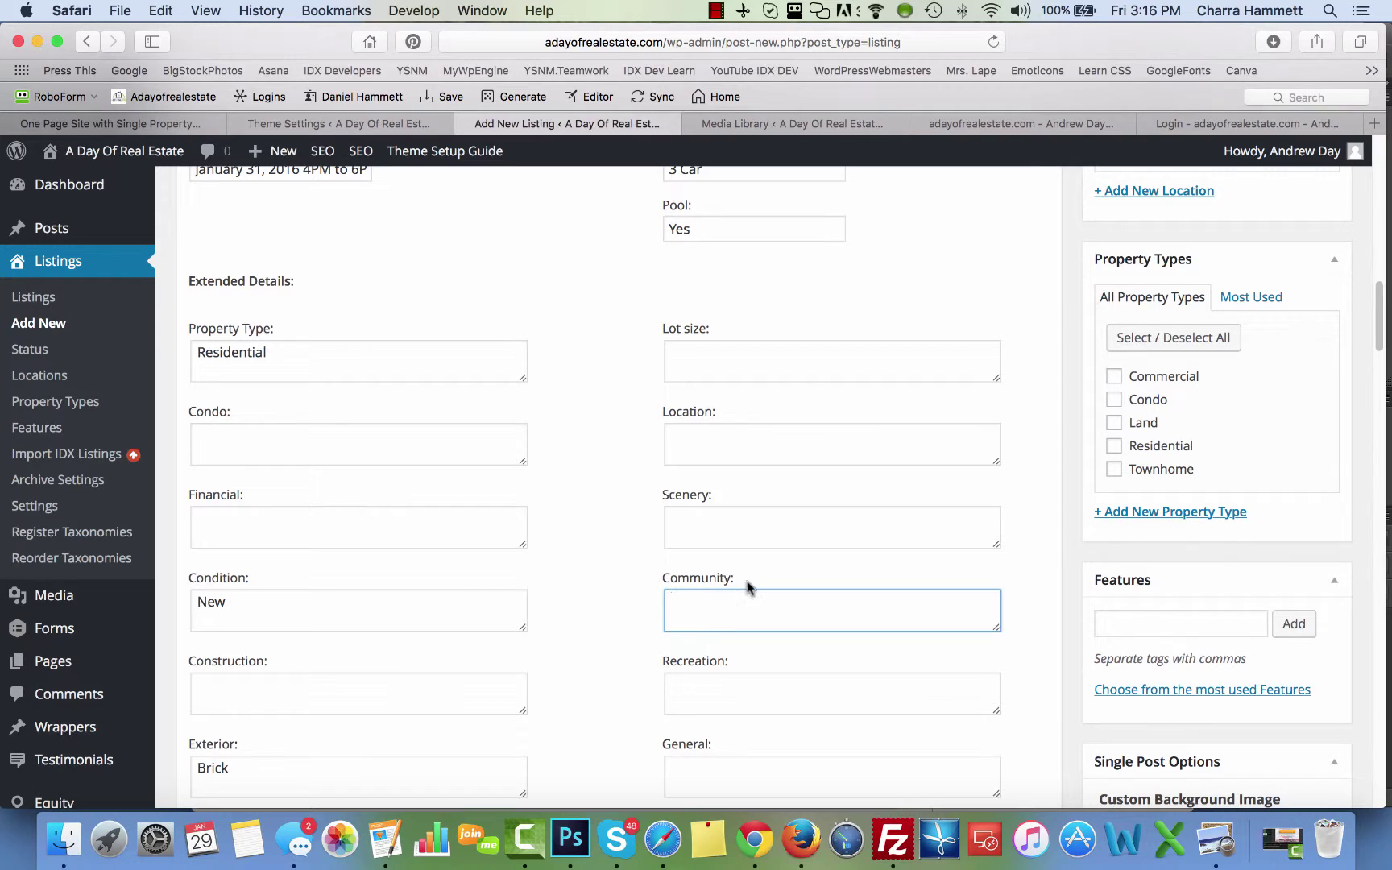
left_click(758, 516)
type("Mountains")
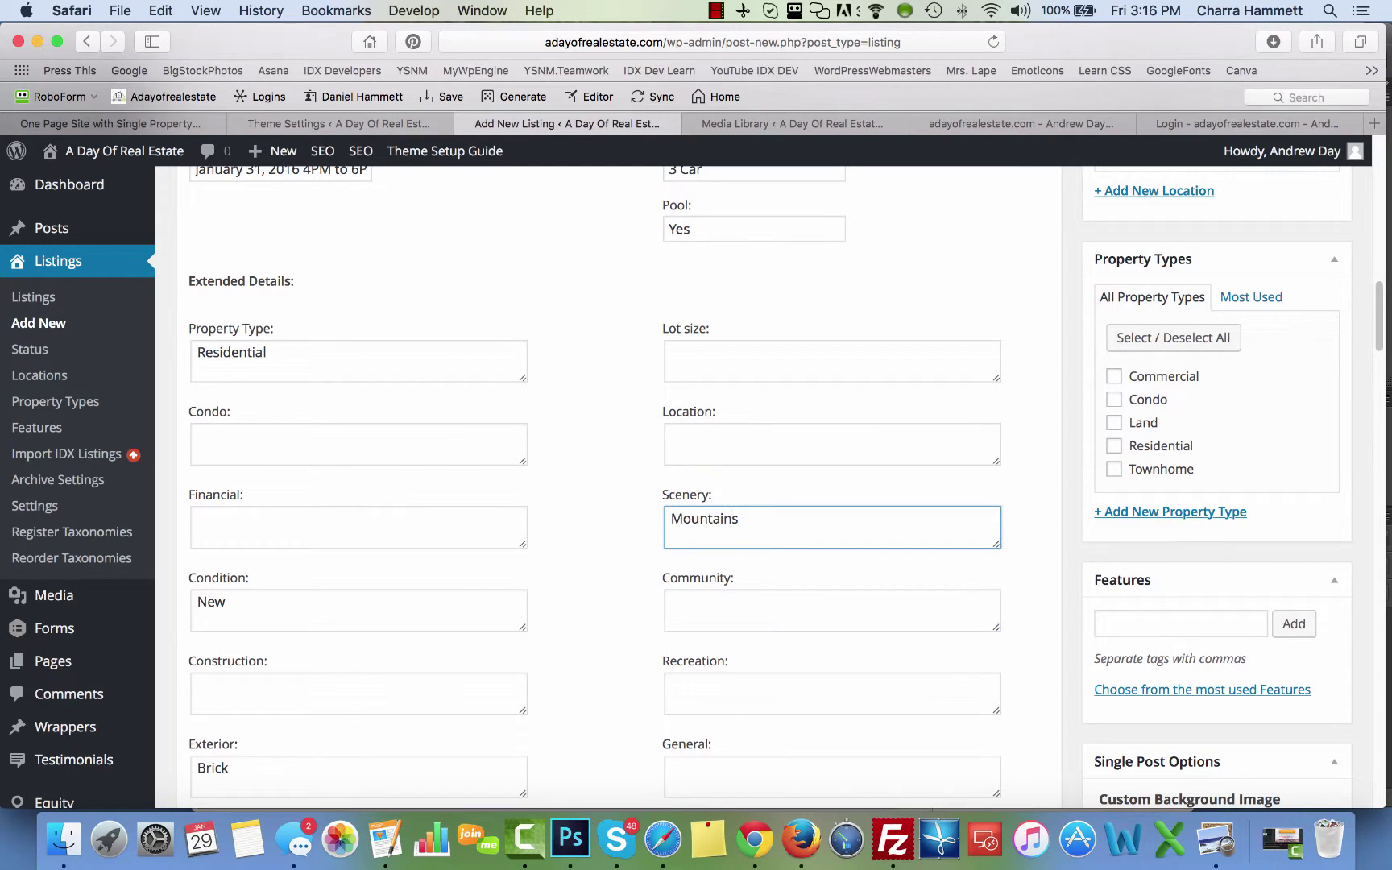
left_click(776, 453)
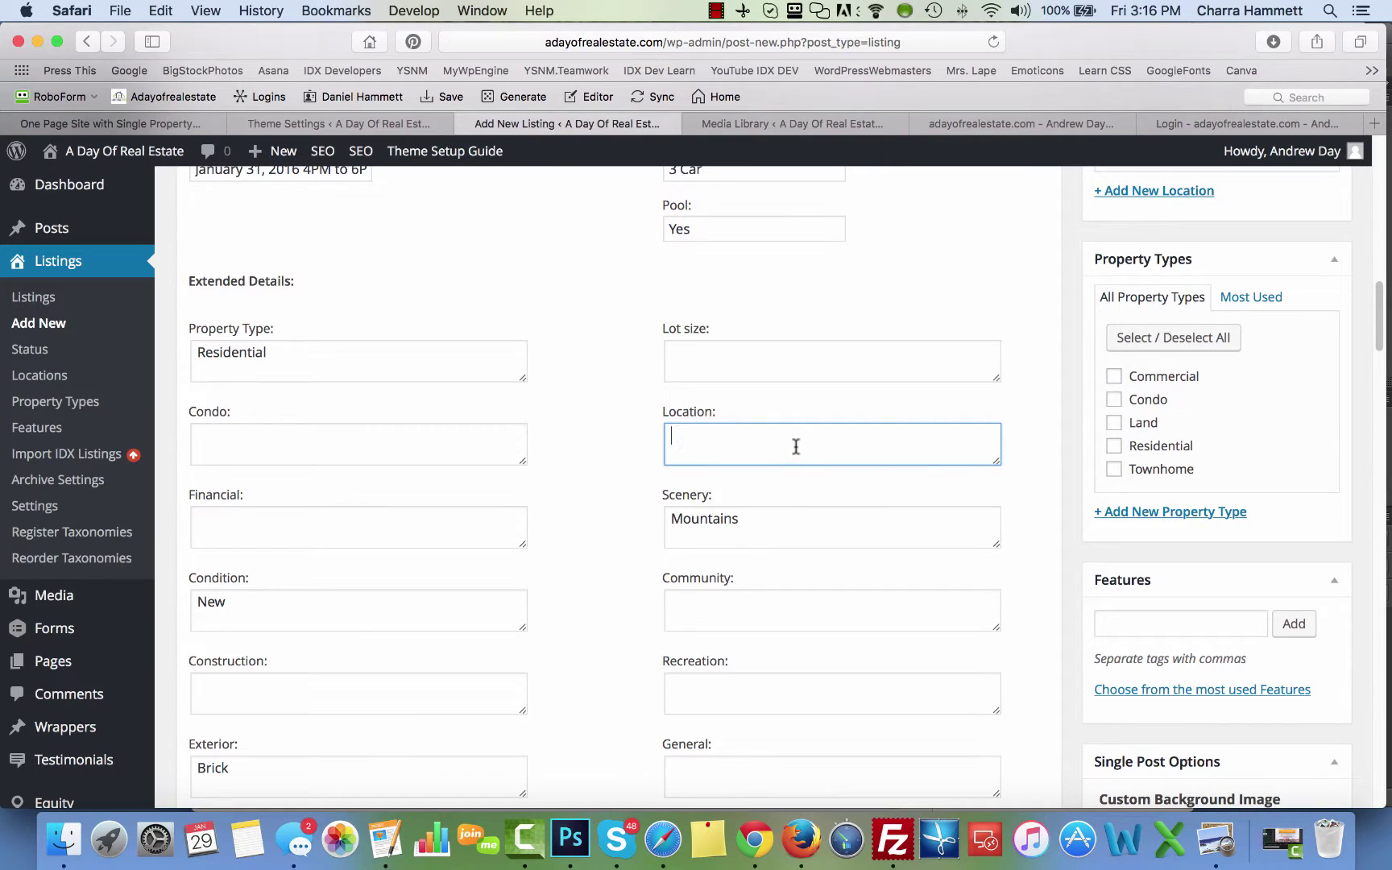
Step: Enter Golf Course for Recreation and First Floor for Laundry
scroll(746, 522, "down", 3)
left_click(742, 508)
type("Golf Course")
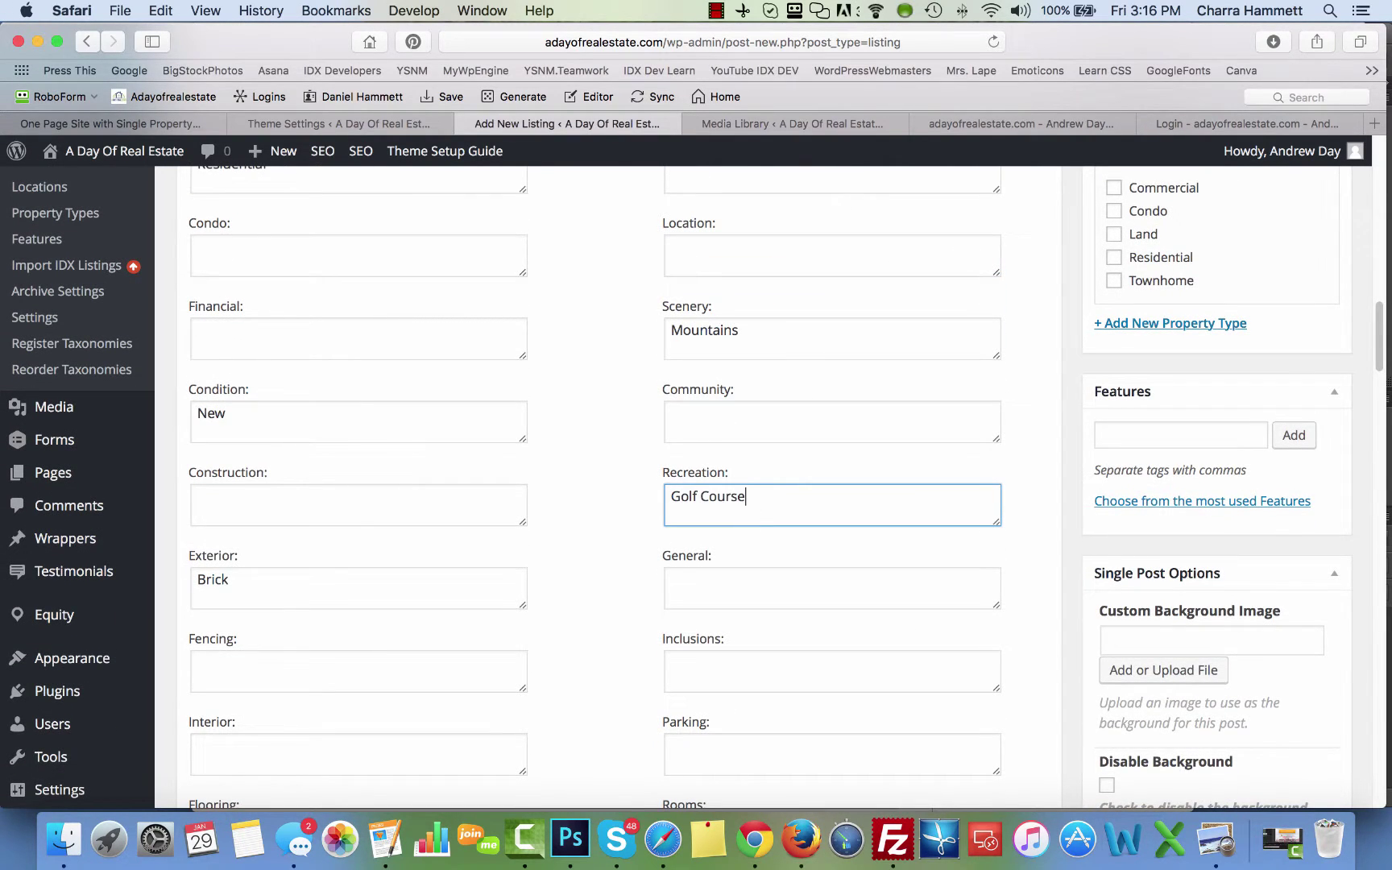
left_click(729, 583)
scroll(605, 586, "down", 5)
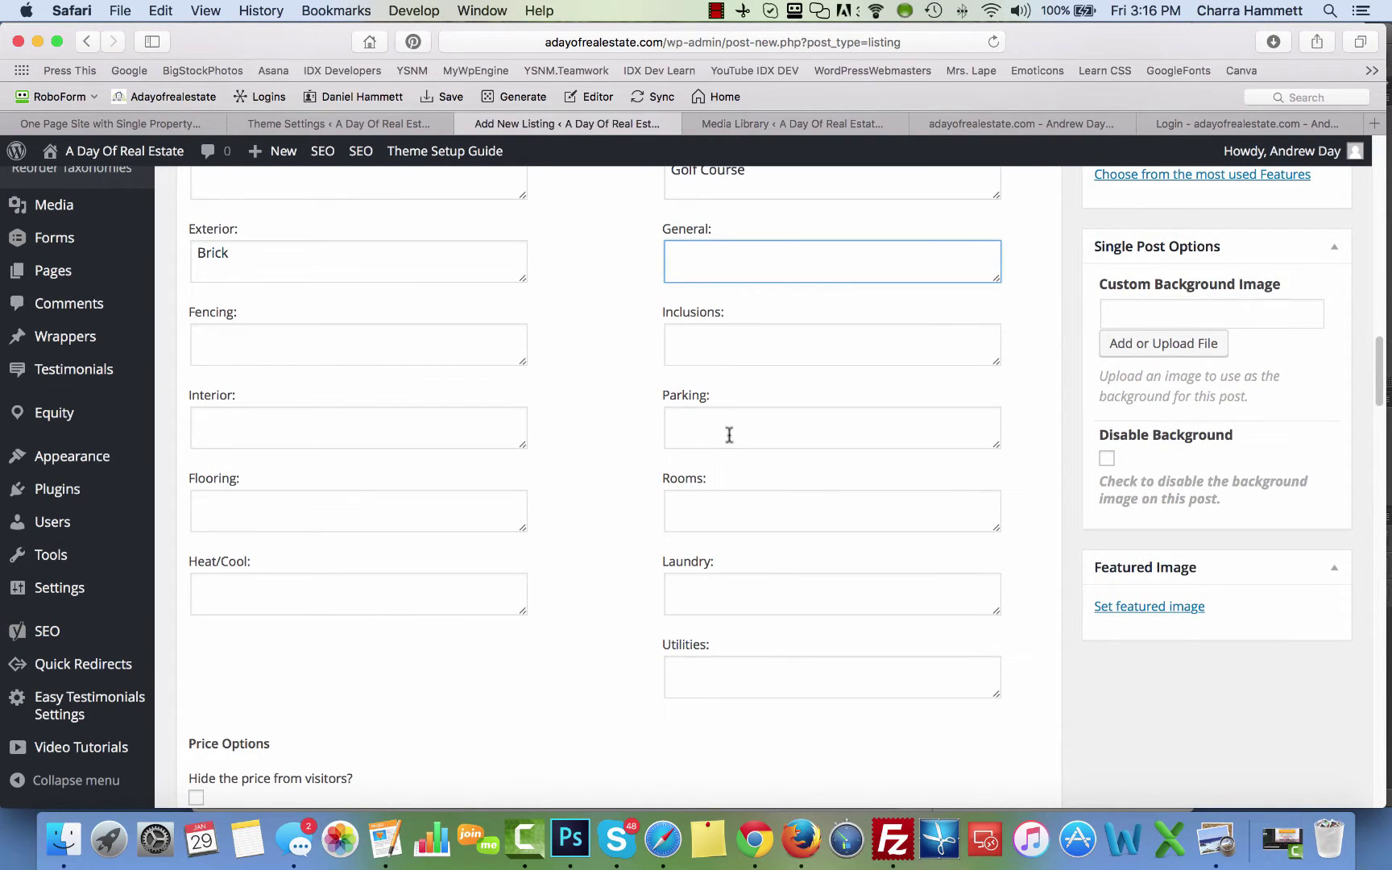
left_click(722, 591)
type("First Floor")
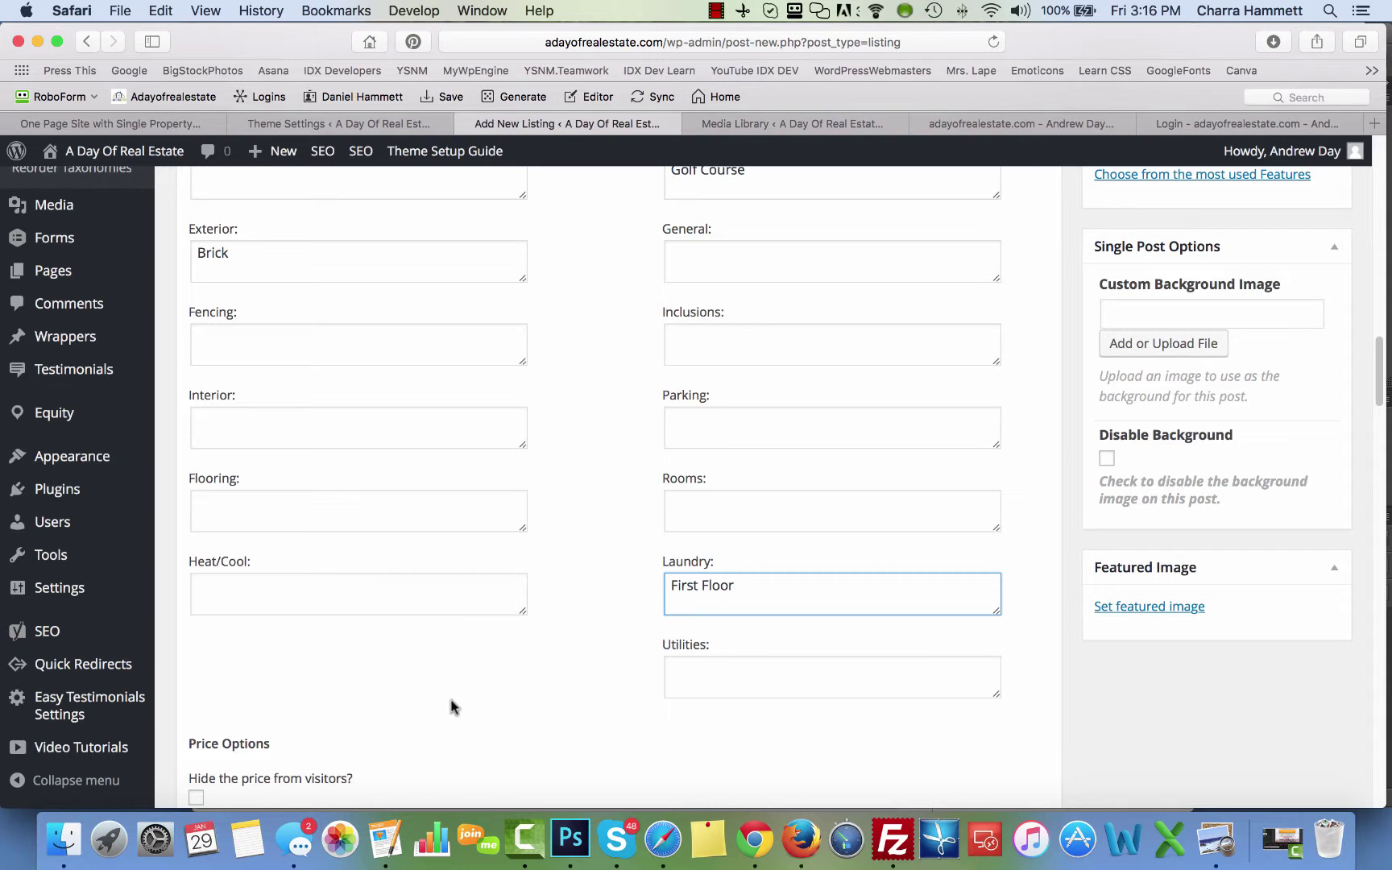
scroll(528, 630, "down", 3)
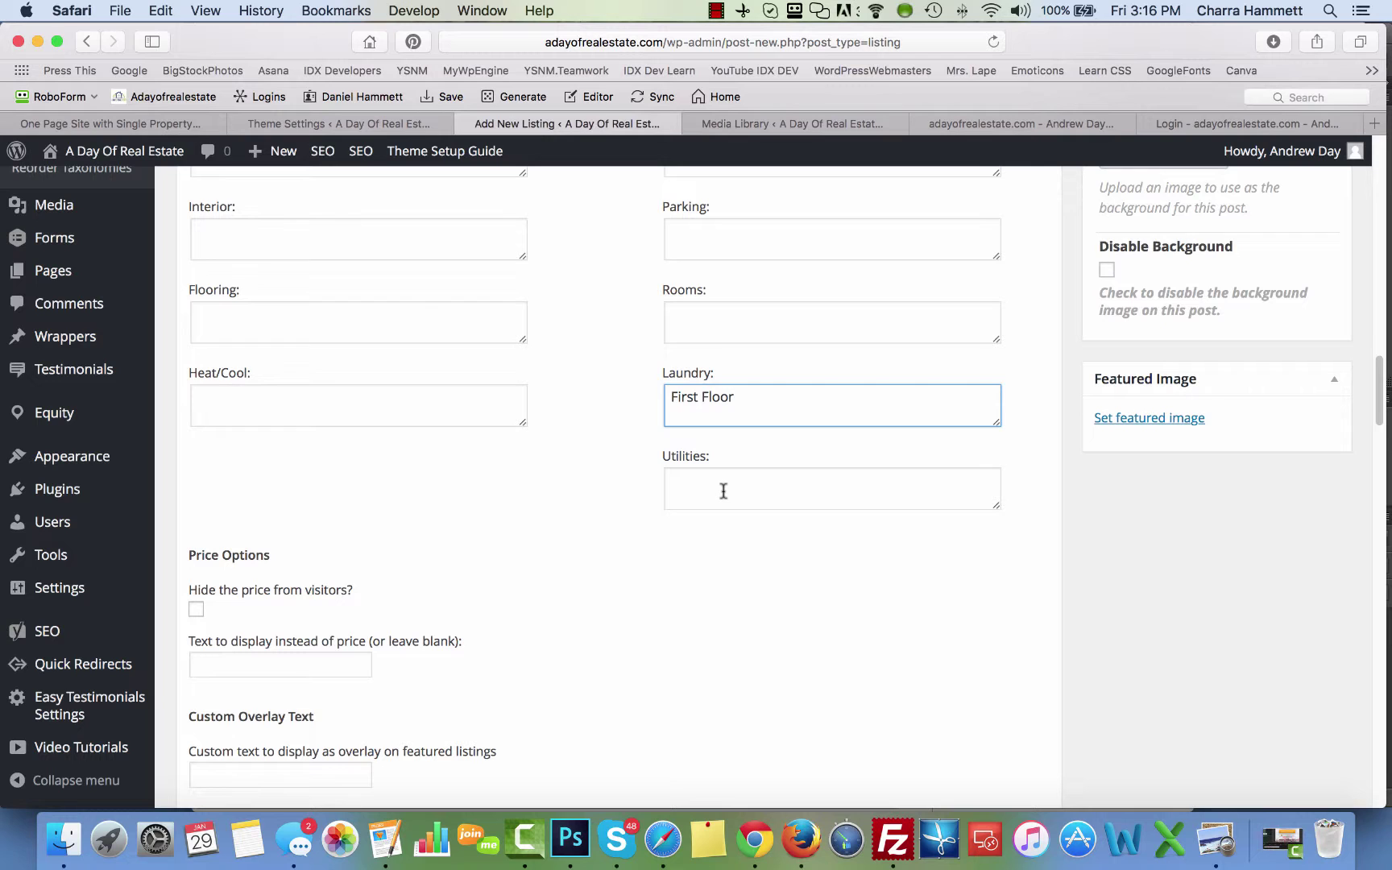
Step: Leave the text-instead-of-price and custom overlay text fields blank and reach the Photo Gallery editor
scroll(509, 577, "down", 1)
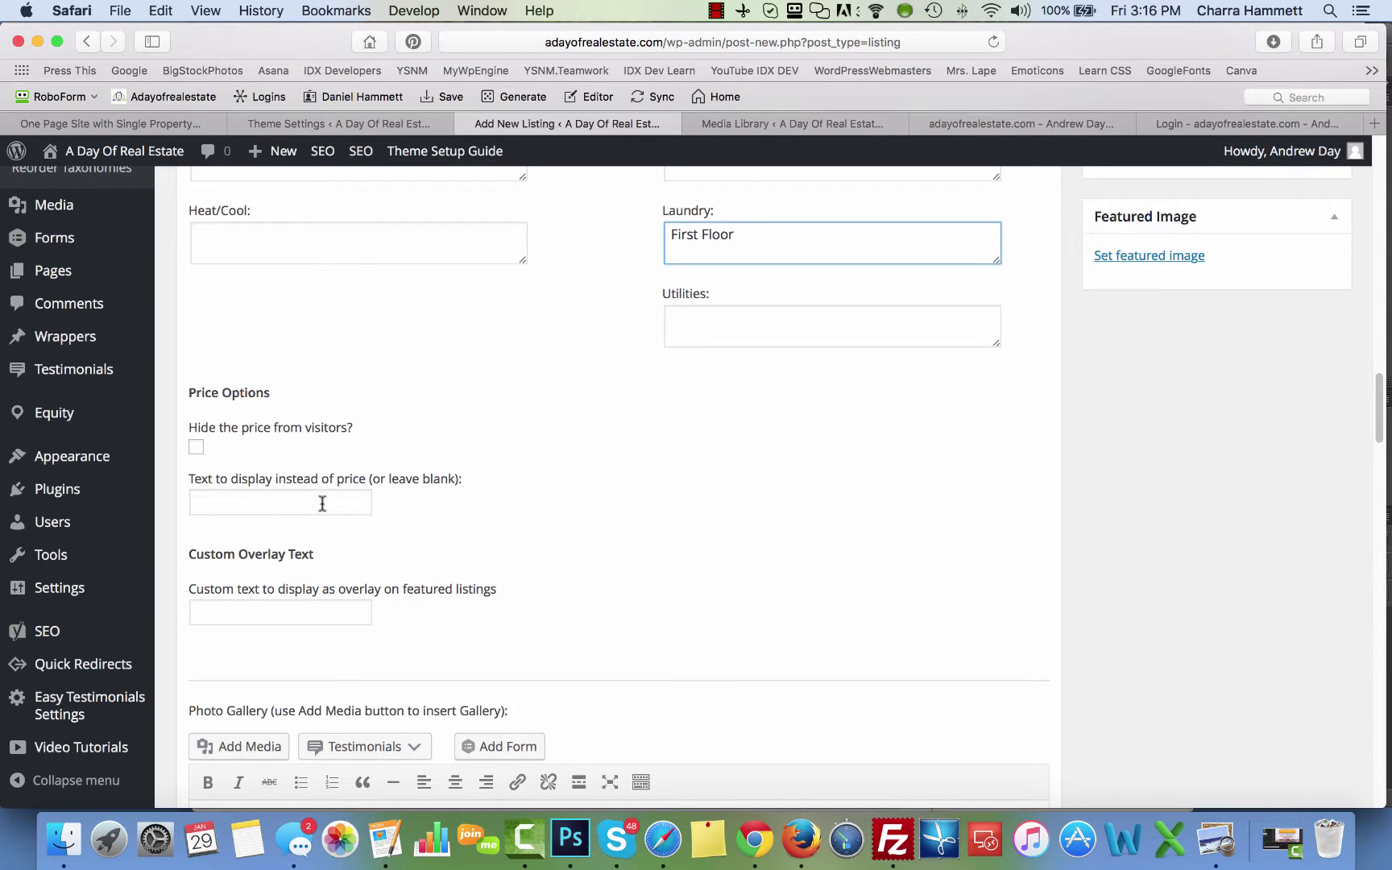
left_click(322, 503)
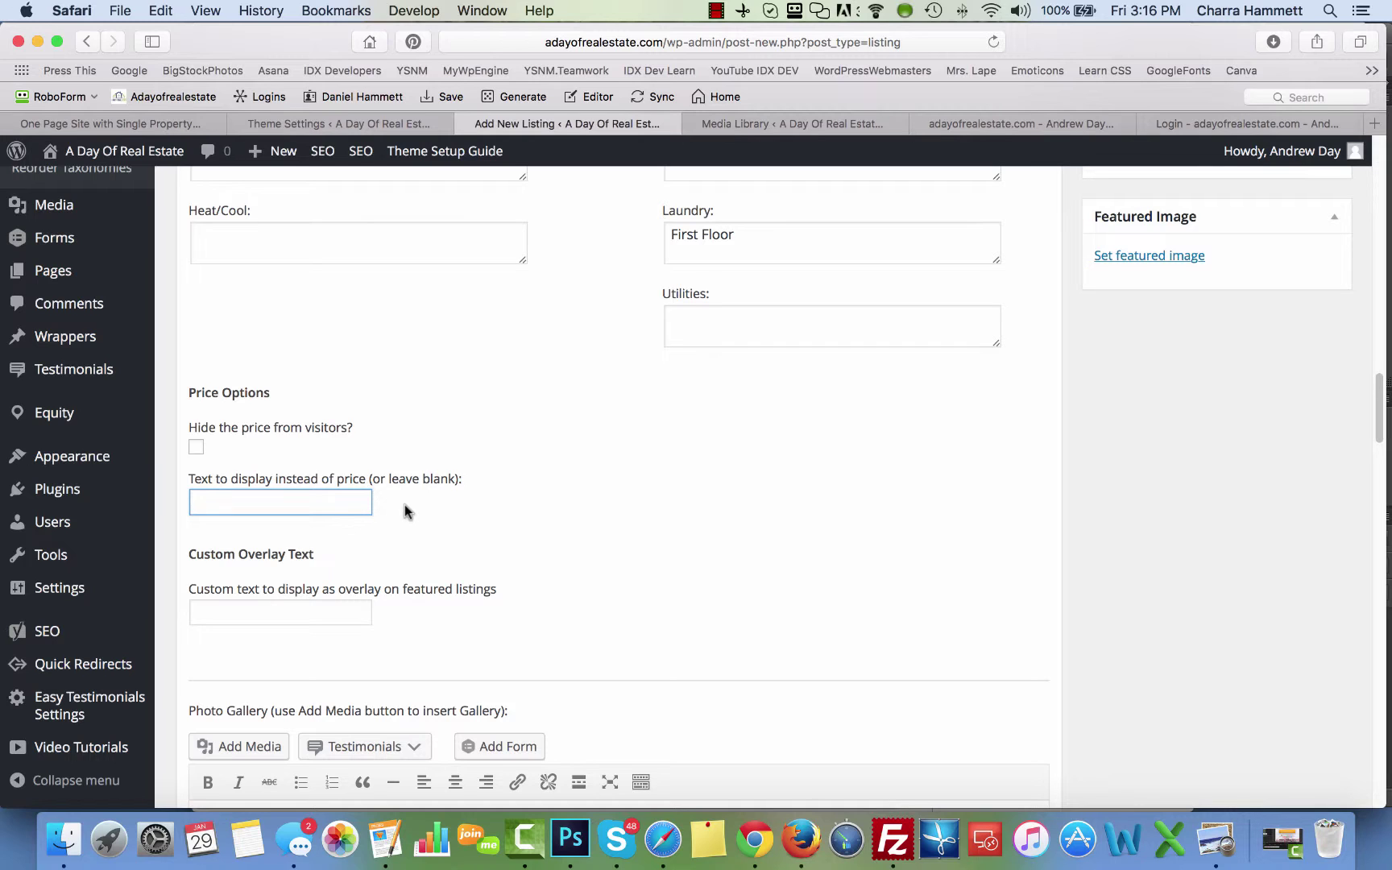
left_click(240, 615)
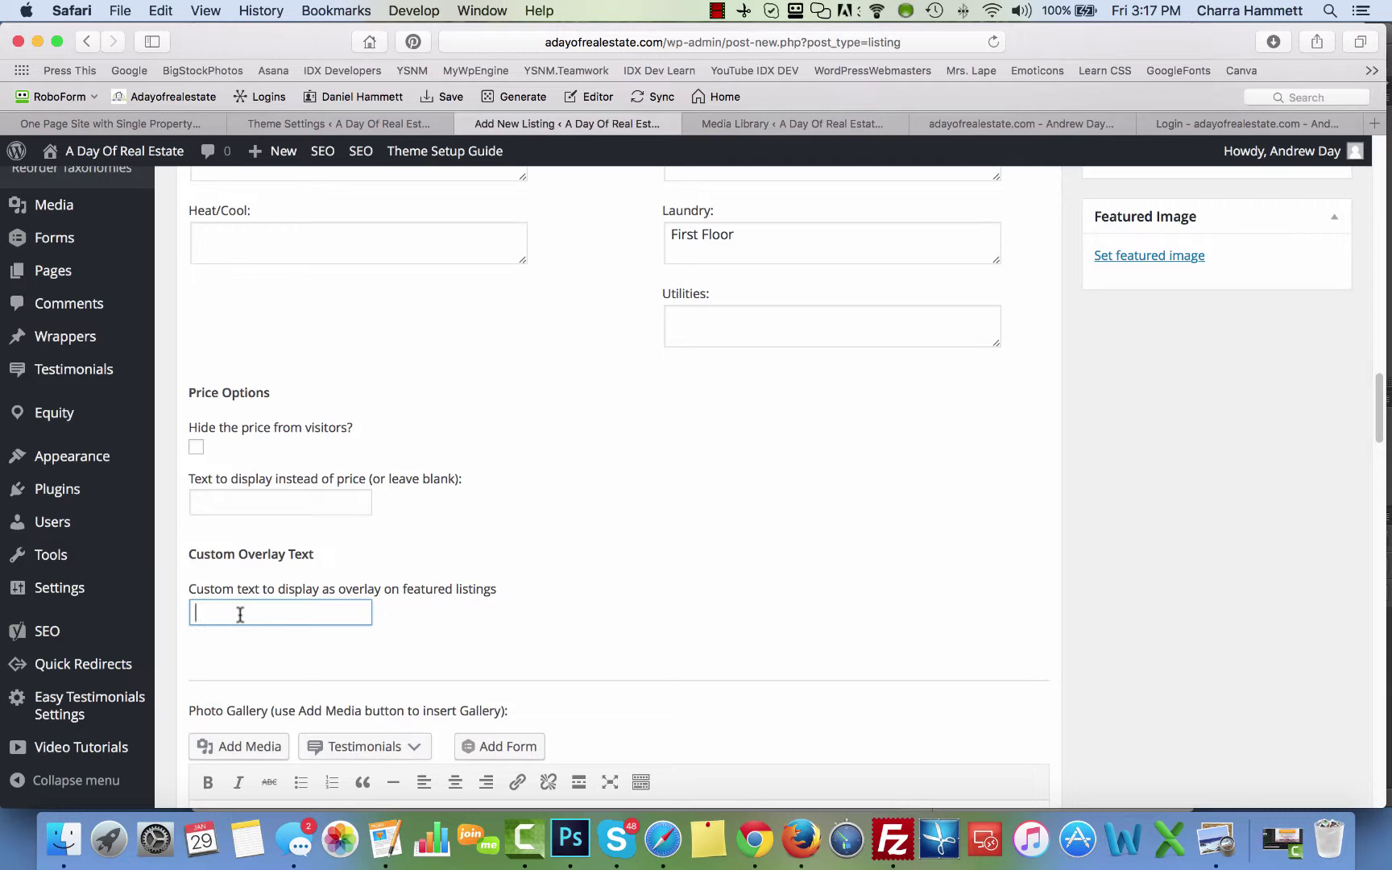
scroll(418, 585, "down", 5)
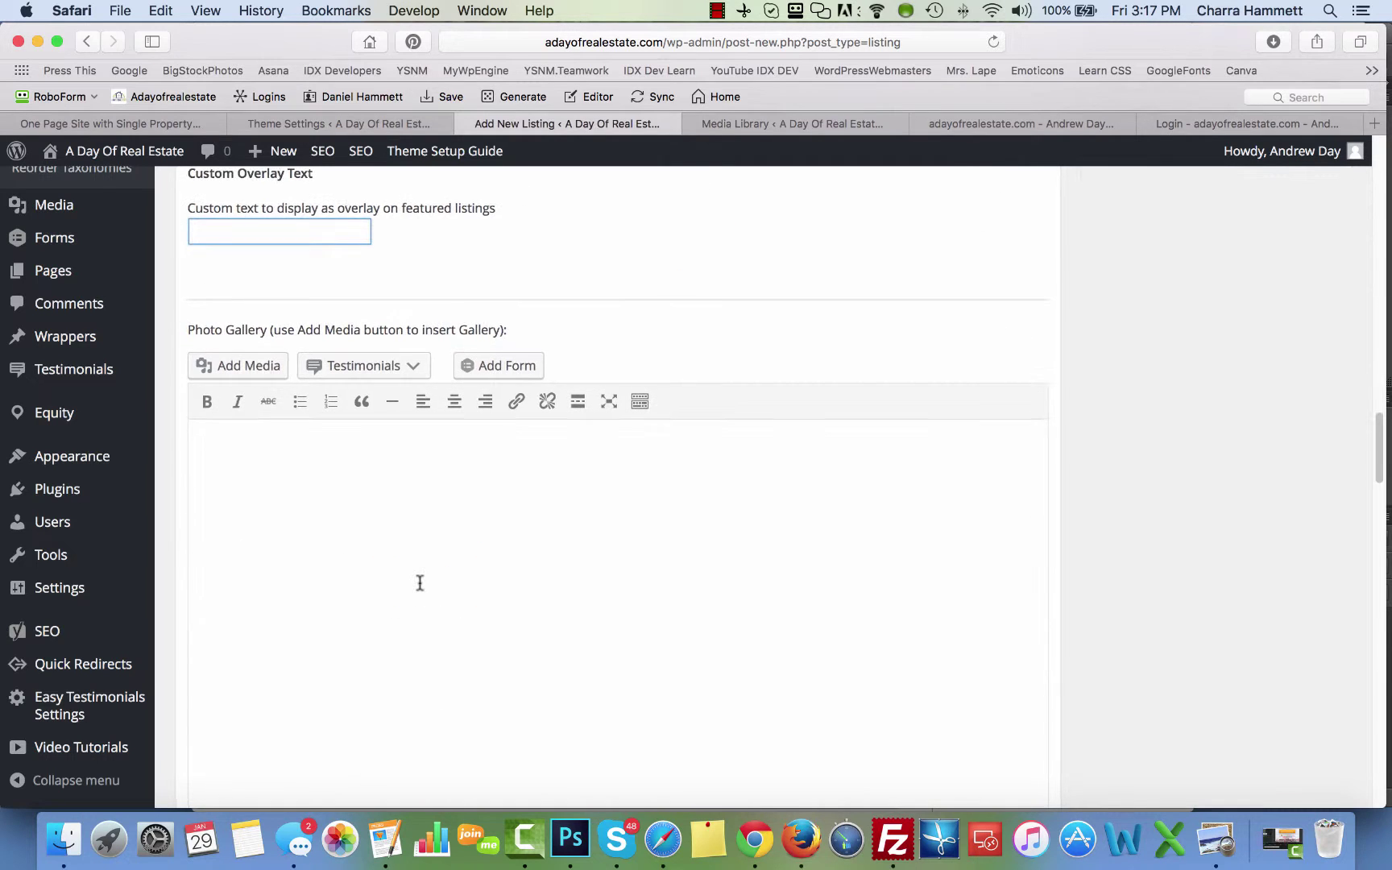
left_click(419, 582)
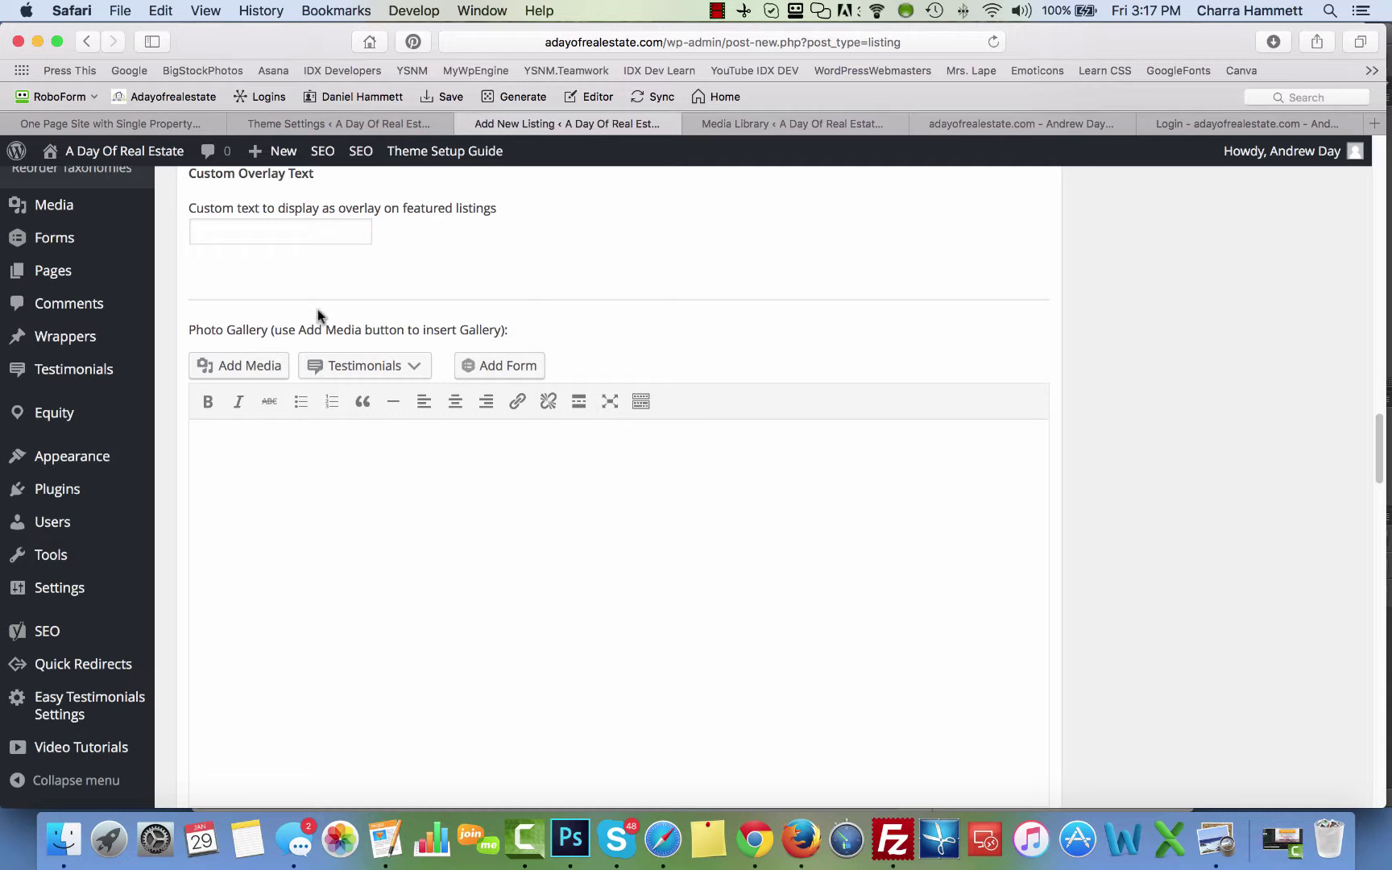
Step: Browse to the JohnJCt photo folder in Downloads for upload, then cancel without uploading
left_click(248, 364)
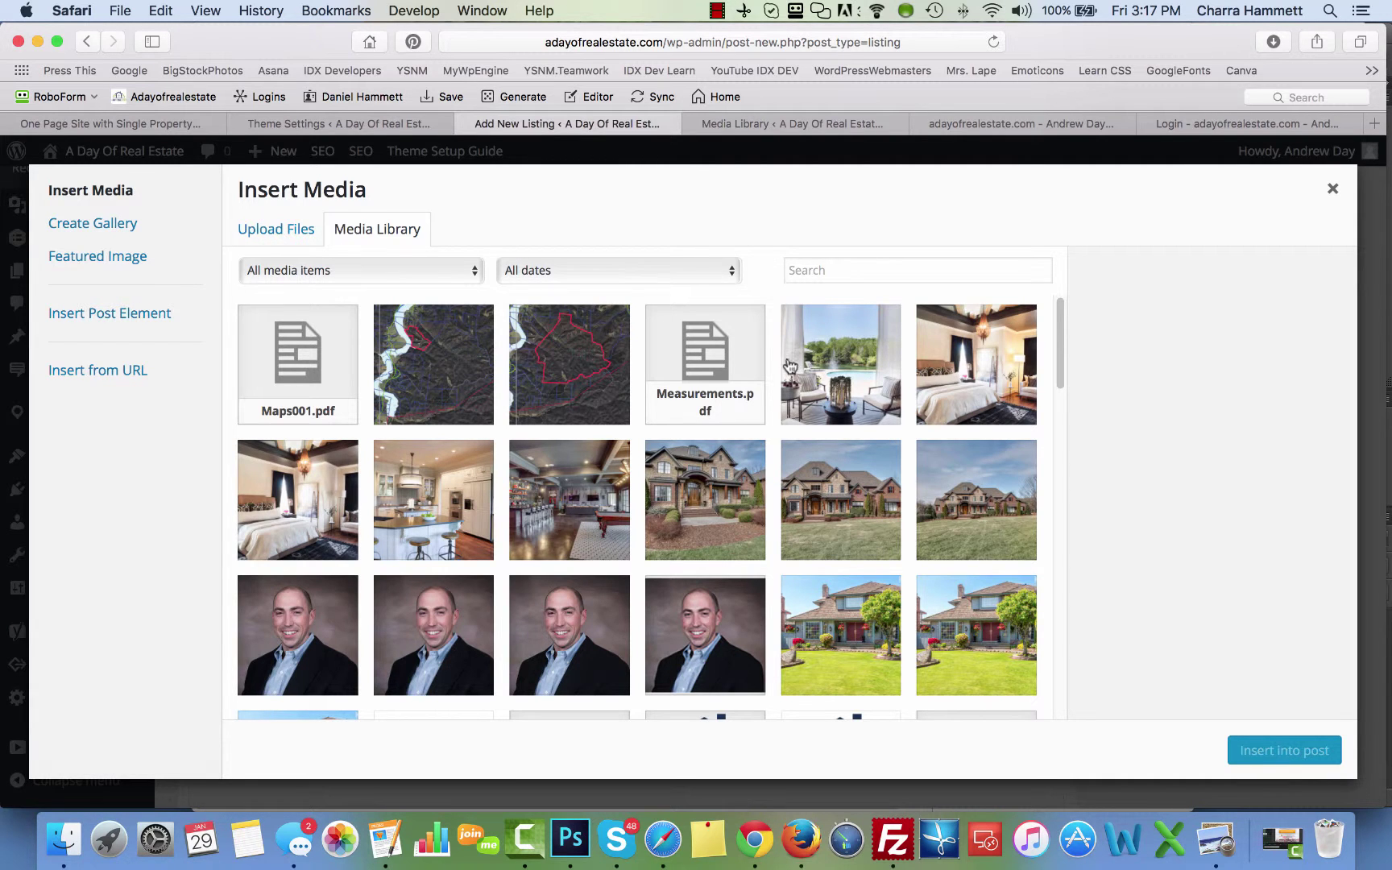
left_click(275, 231)
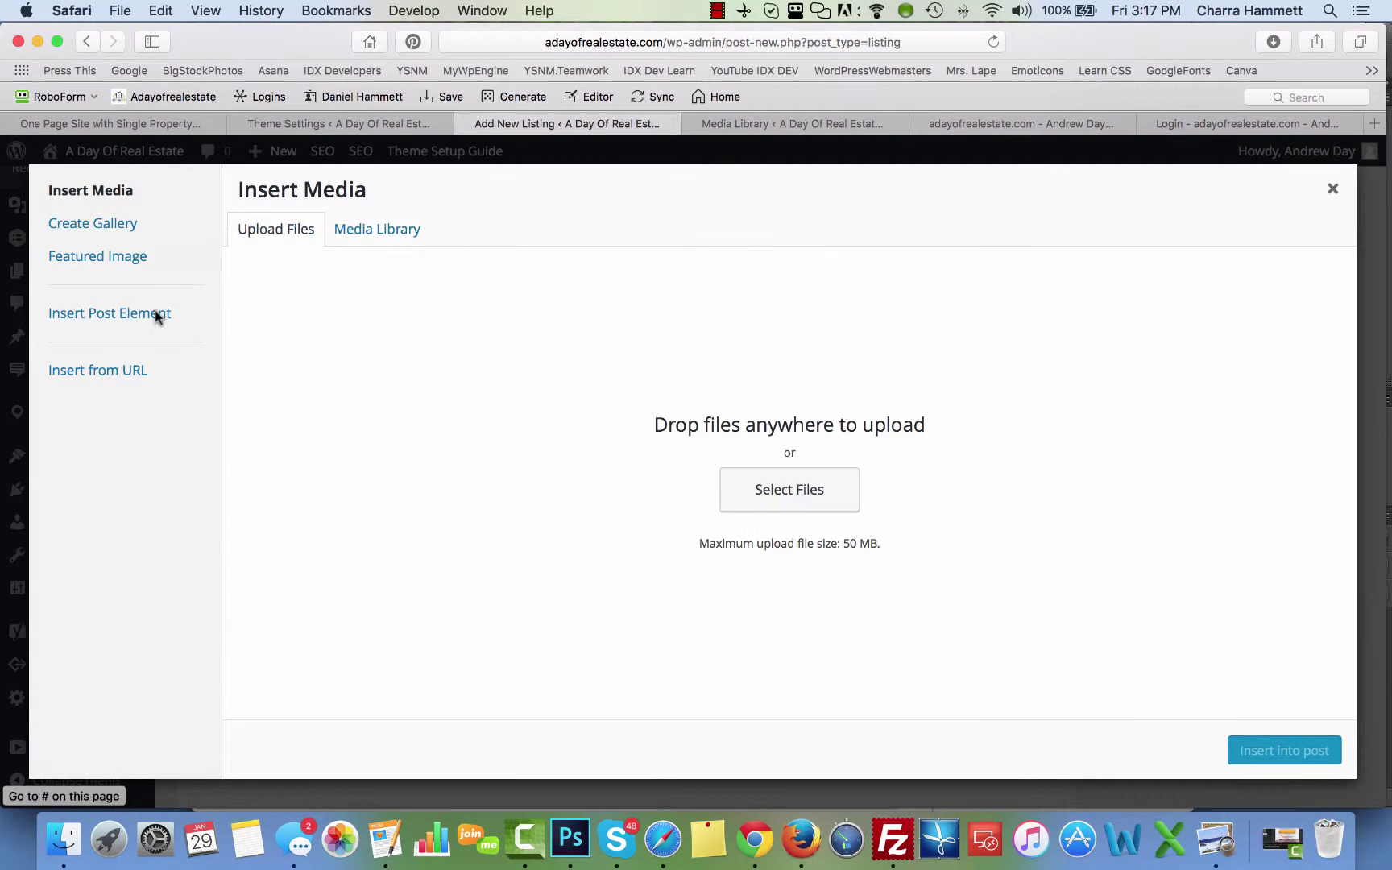
left_click(752, 493)
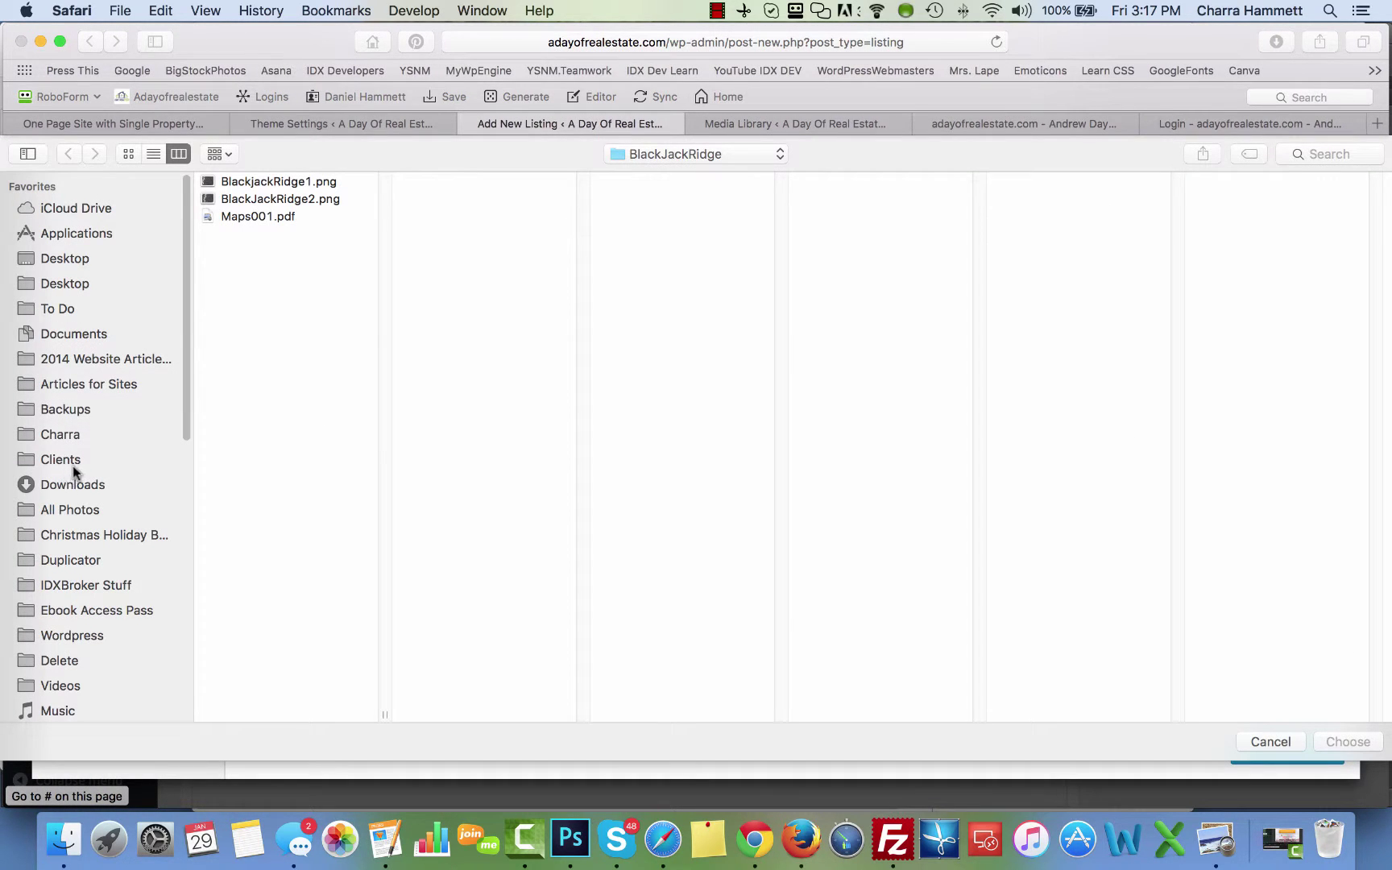
left_click(74, 483)
left_click(260, 198)
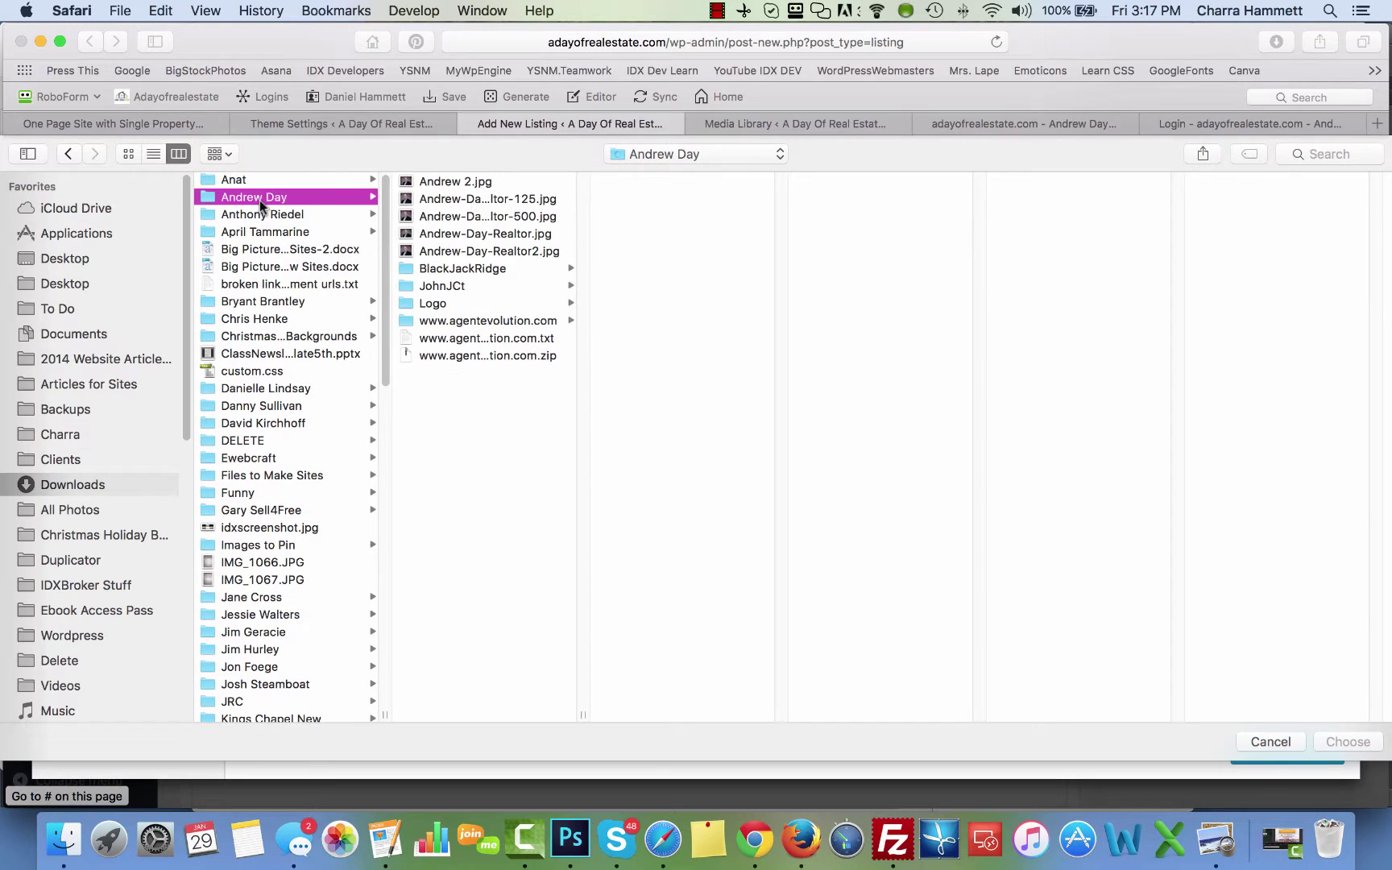
left_click(454, 284)
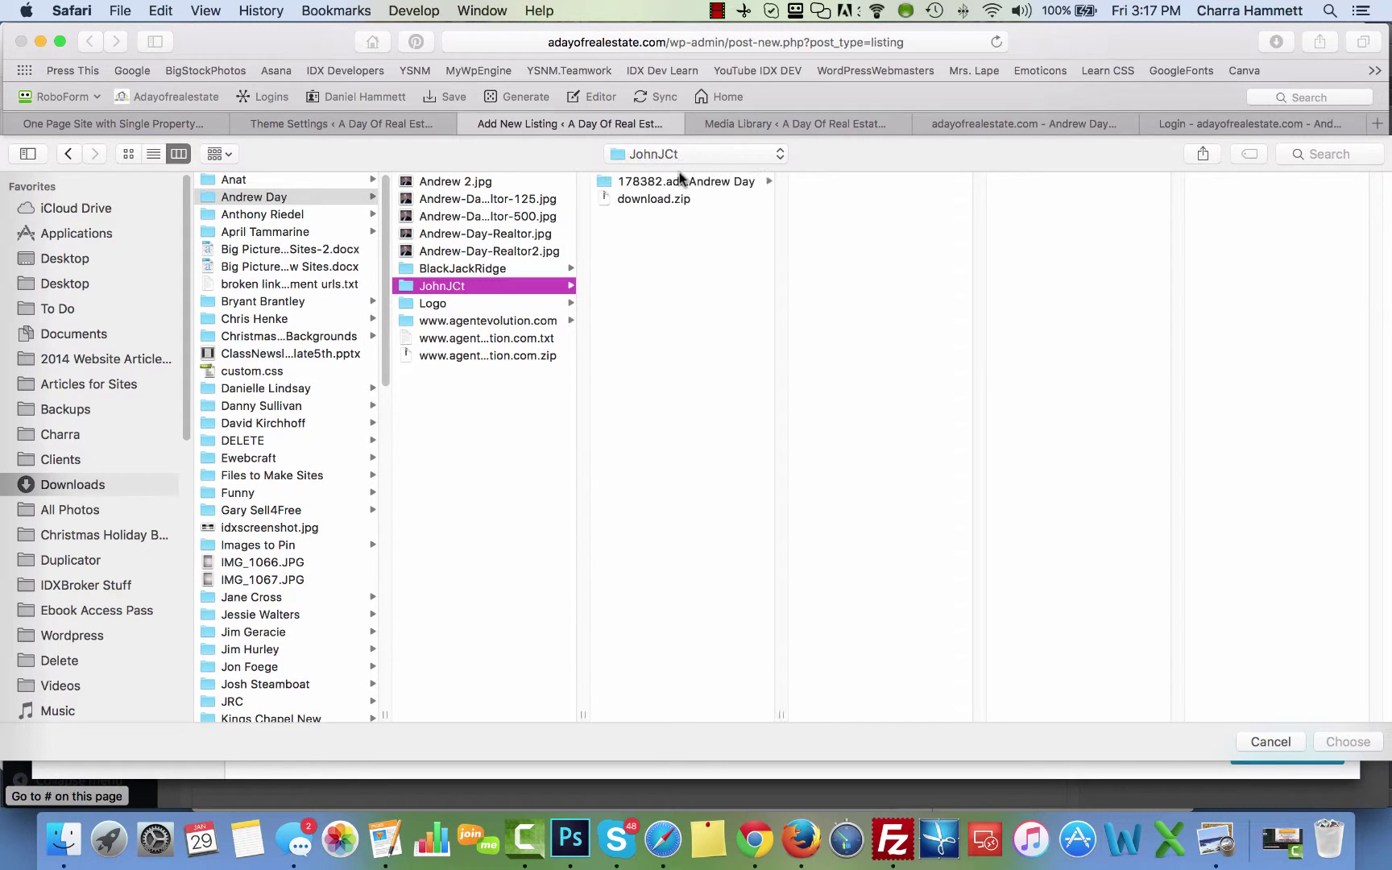
left_click(675, 179)
left_click(845, 181)
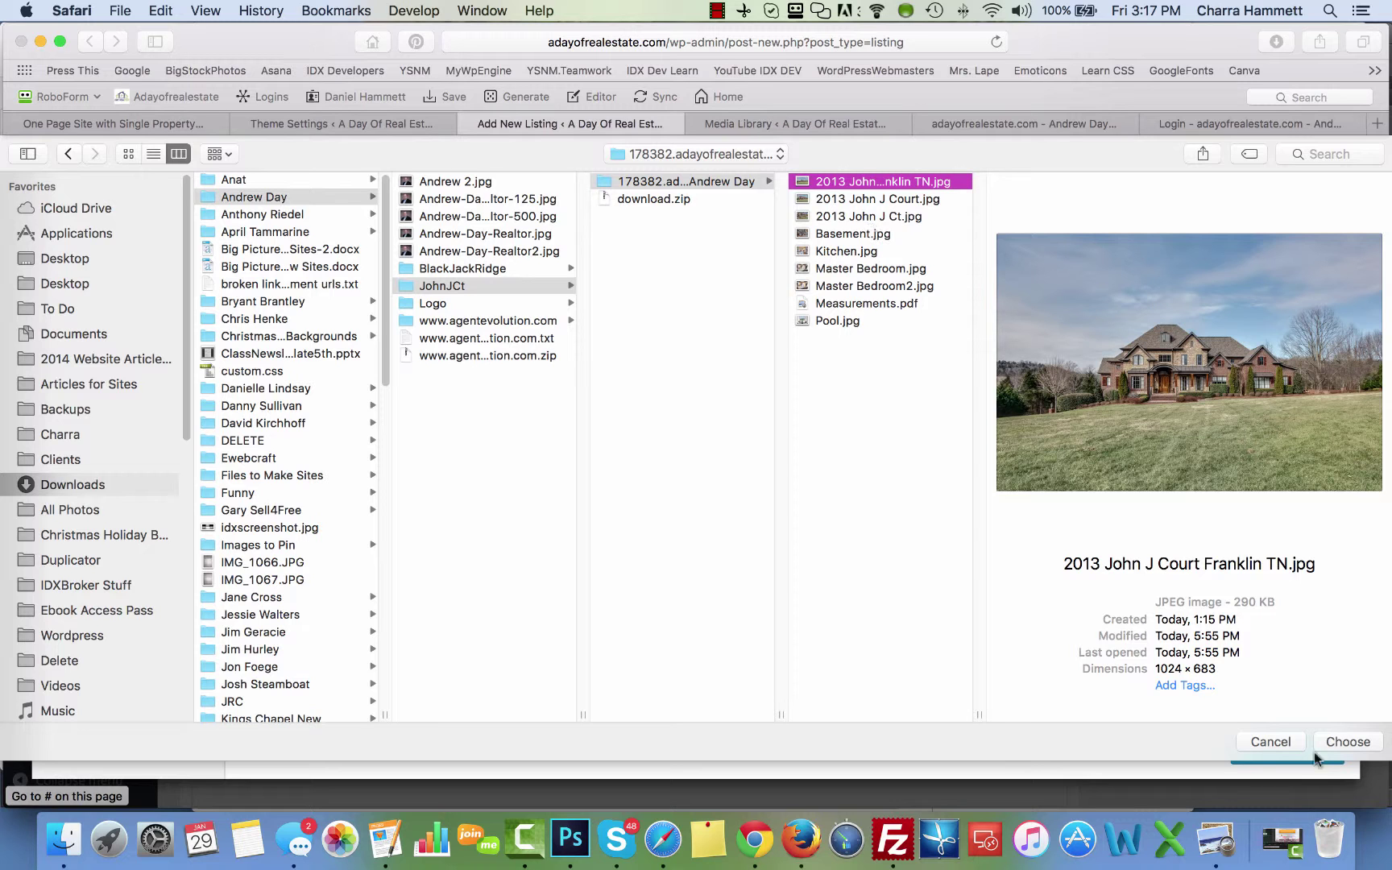
left_click(1272, 740)
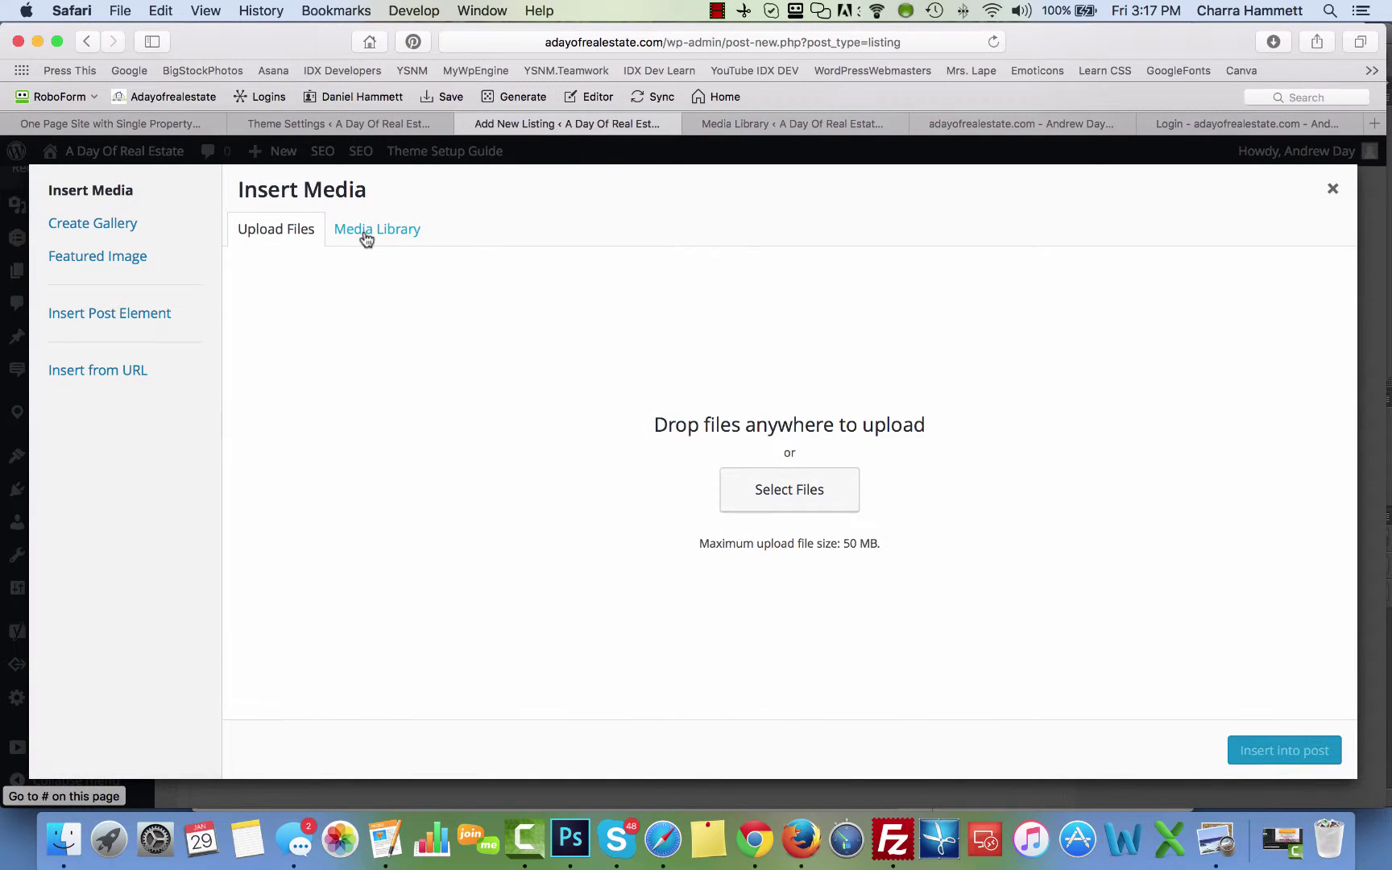
Step: Select Pool.jpg from the Media Library for a new gallery
left_click(367, 234)
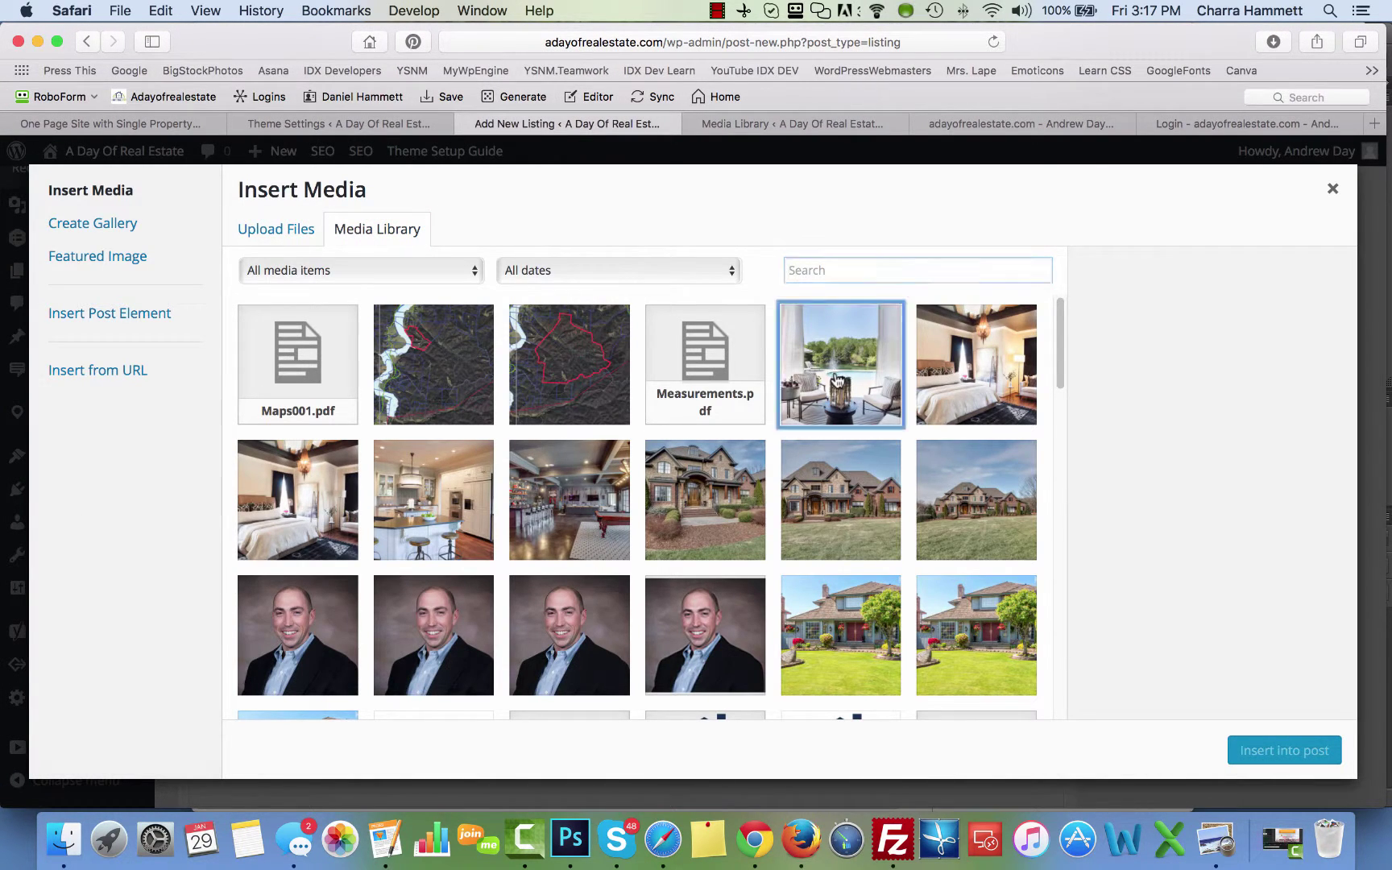
left_click(838, 381)
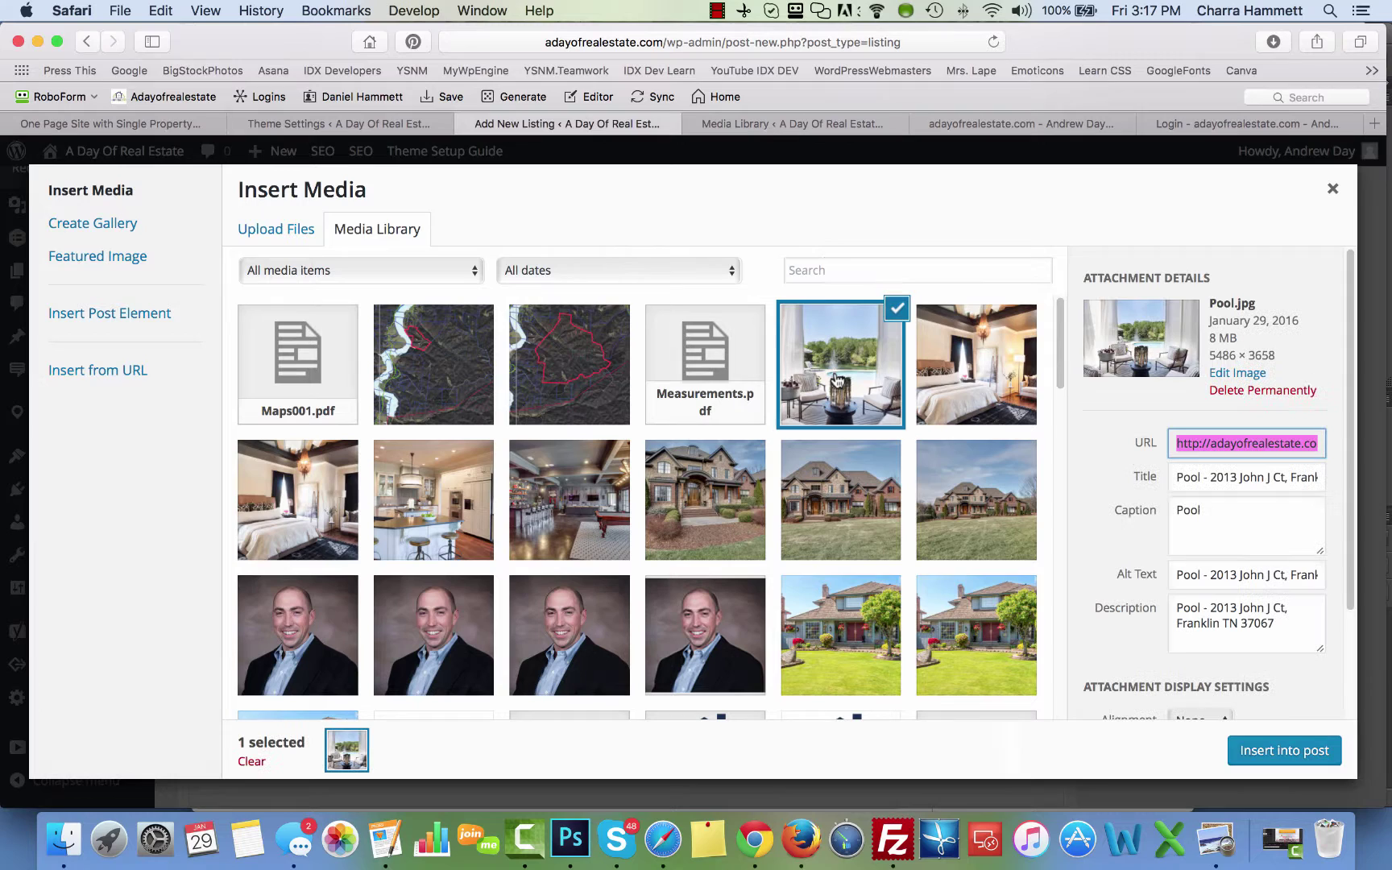
left_click(1200, 469)
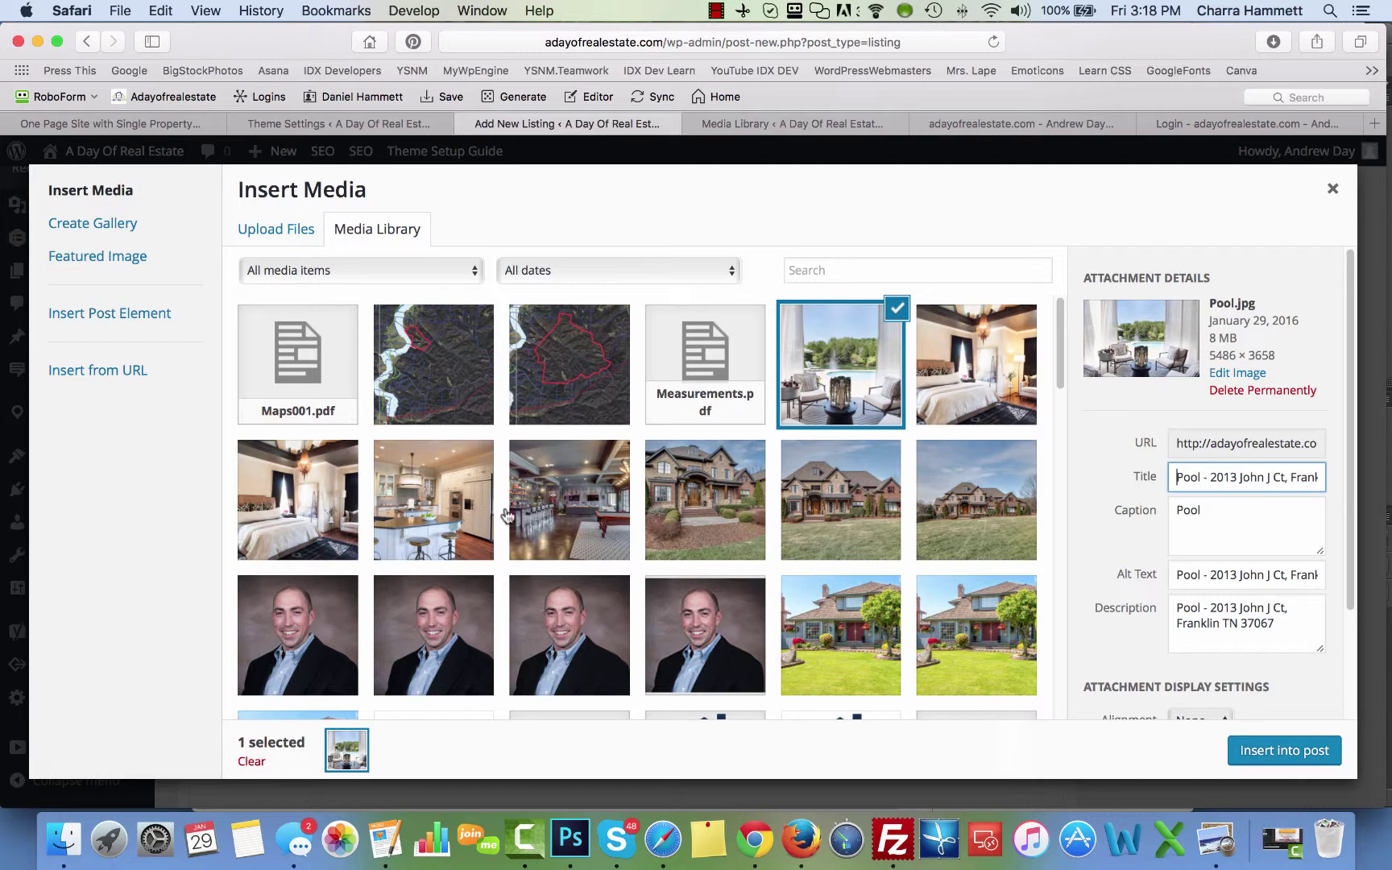
left_click(89, 226)
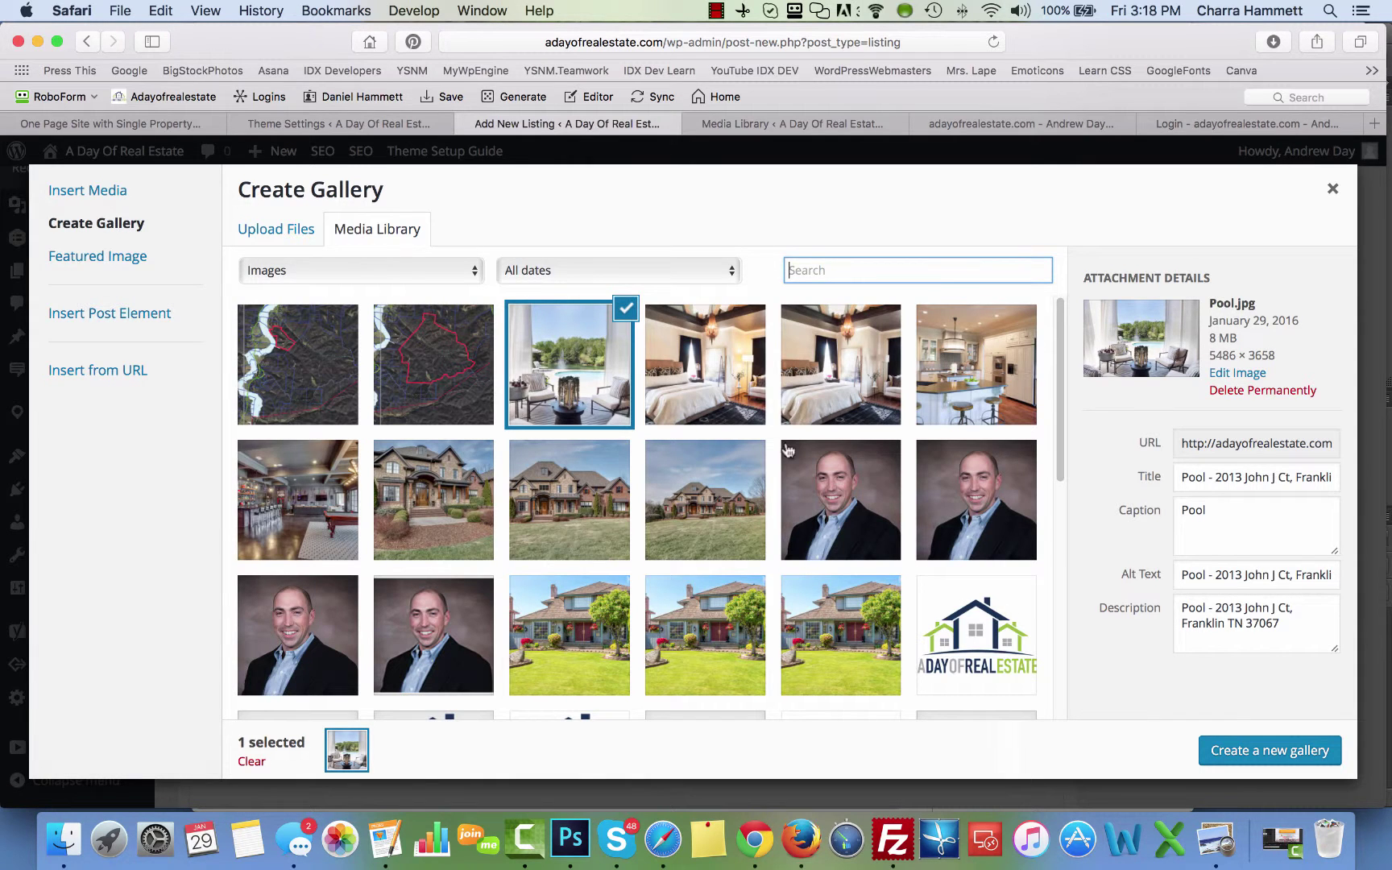
Step: Add two Master Bedroom, Kitchen, three exterior and Basement photos, and create the eight-photo gallery
left_click(709, 369)
left_click(812, 371)
left_click(948, 379)
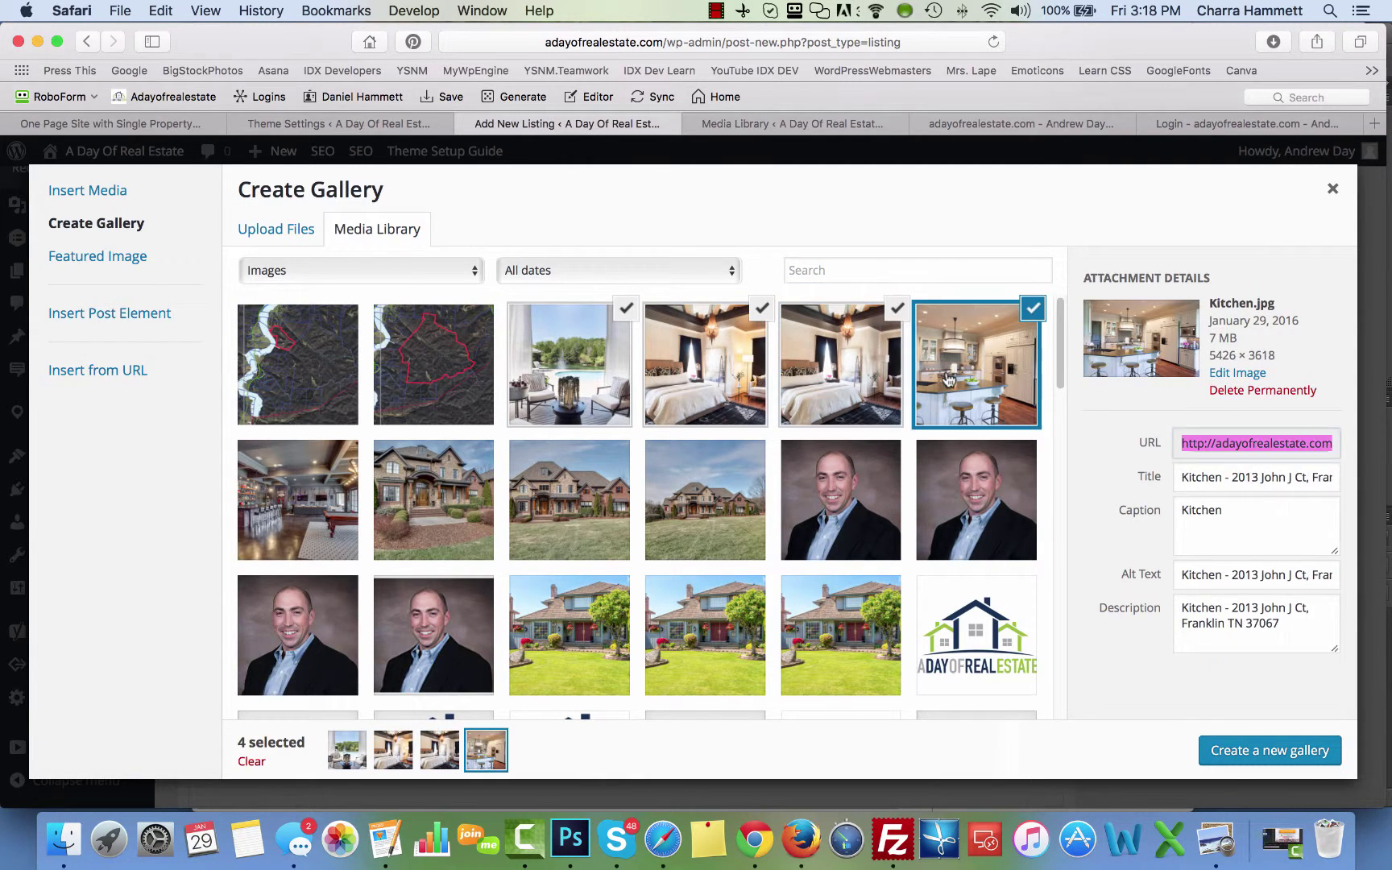
left_click(670, 495)
left_click(577, 501)
left_click(435, 501)
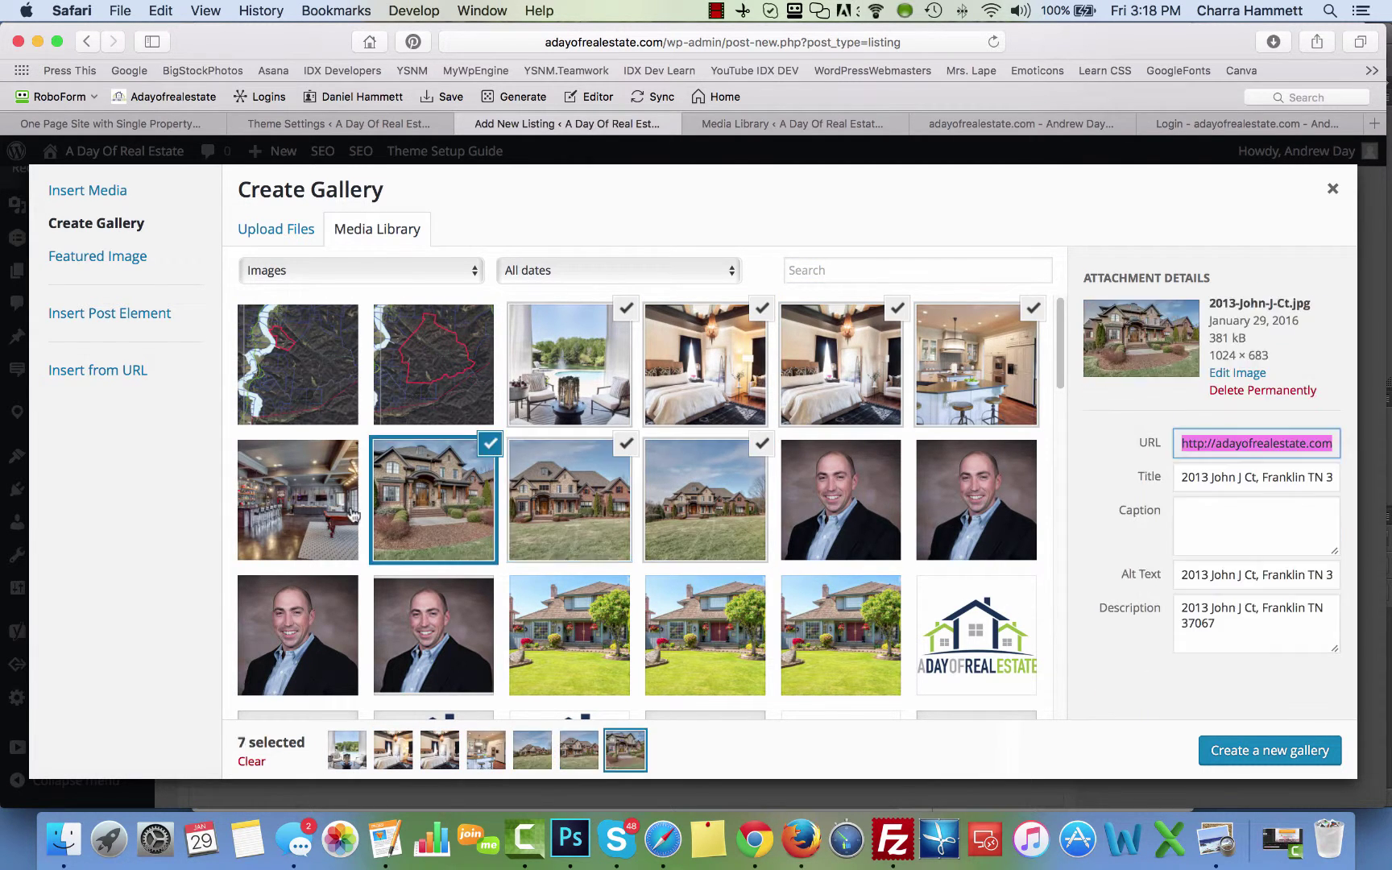
left_click(298, 520)
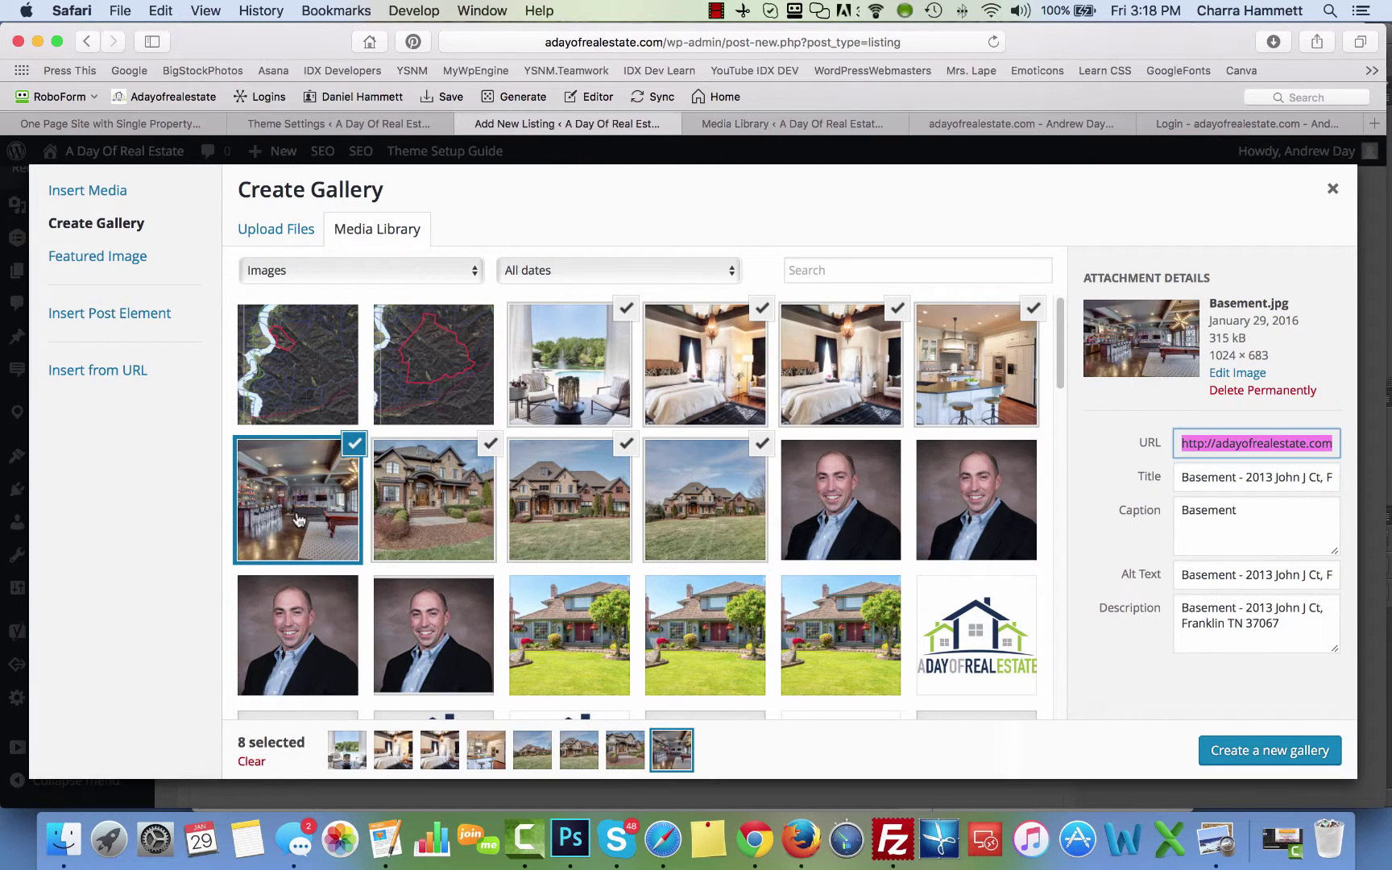
left_click(1237, 752)
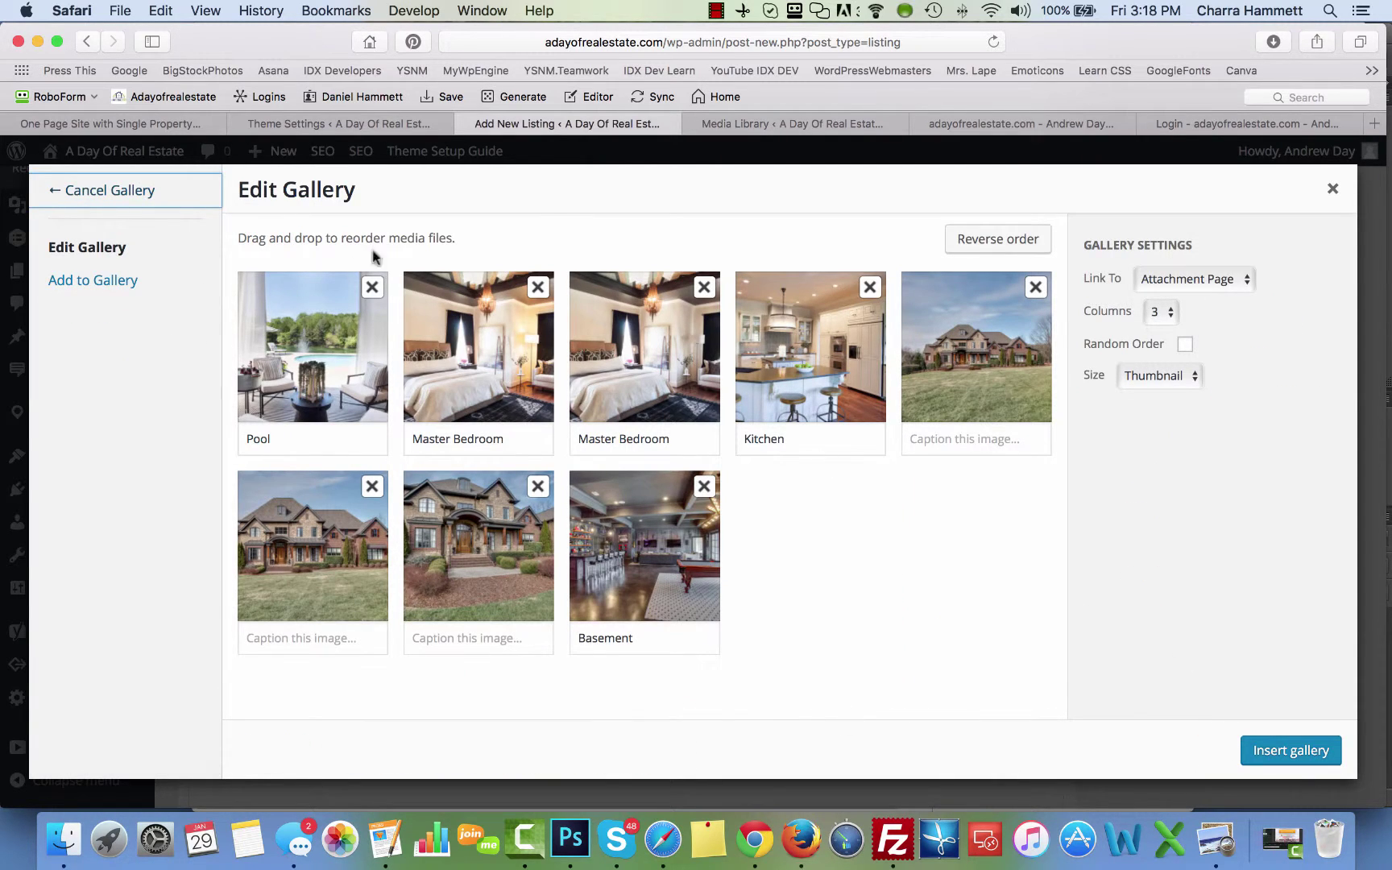
Step: Review the captions of Pool, both Master Bedrooms, Kitchen and the uncaptioned fifth image
left_click(307, 445)
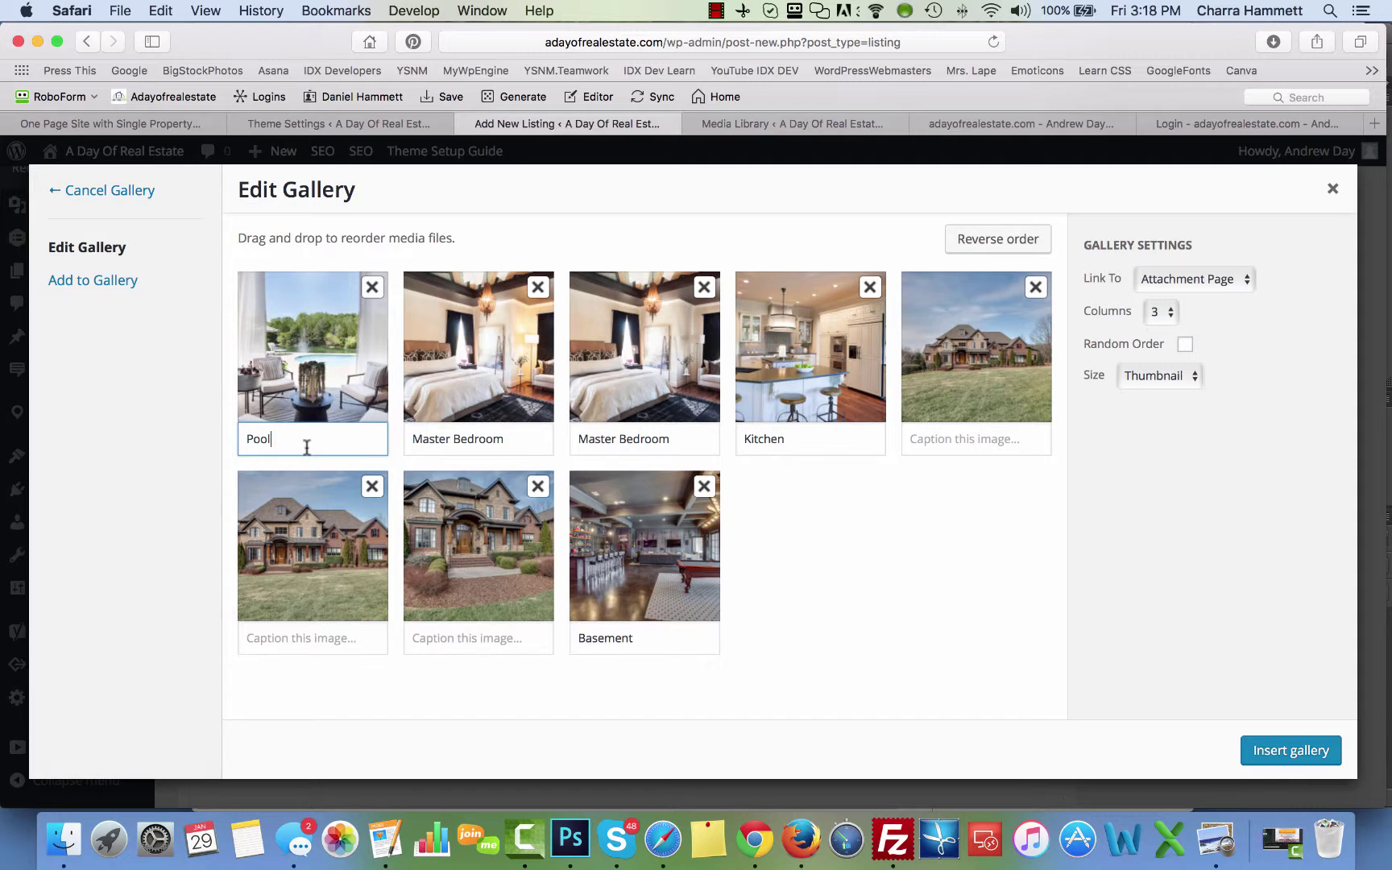
left_click(484, 437)
left_click(646, 438)
left_click(830, 435)
left_click(957, 439)
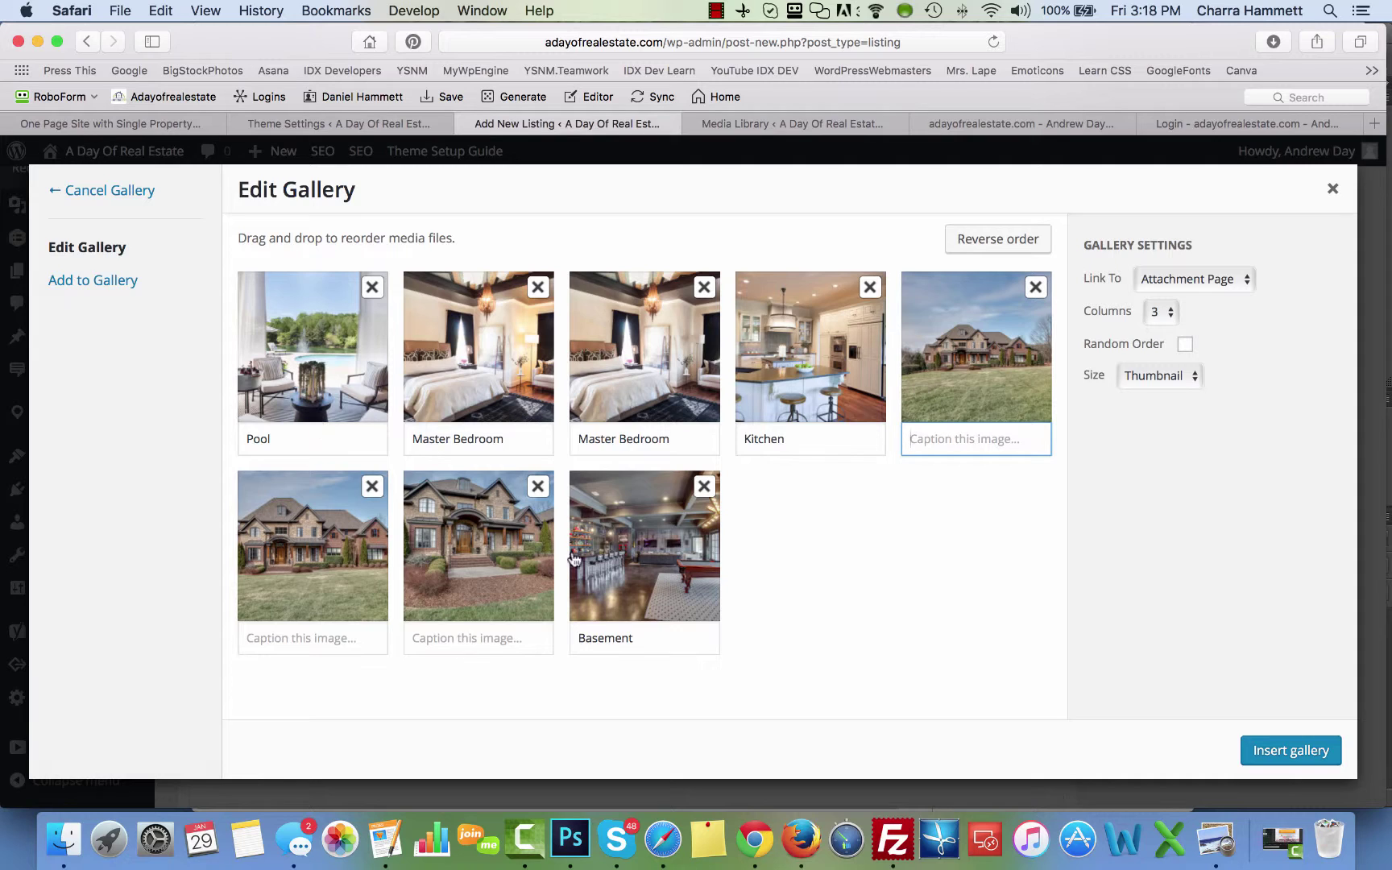
Step: Link images to Media File and order them: three exteriors, two Master Bedrooms, Pool, Kitchen, Basement
left_click(1192, 277)
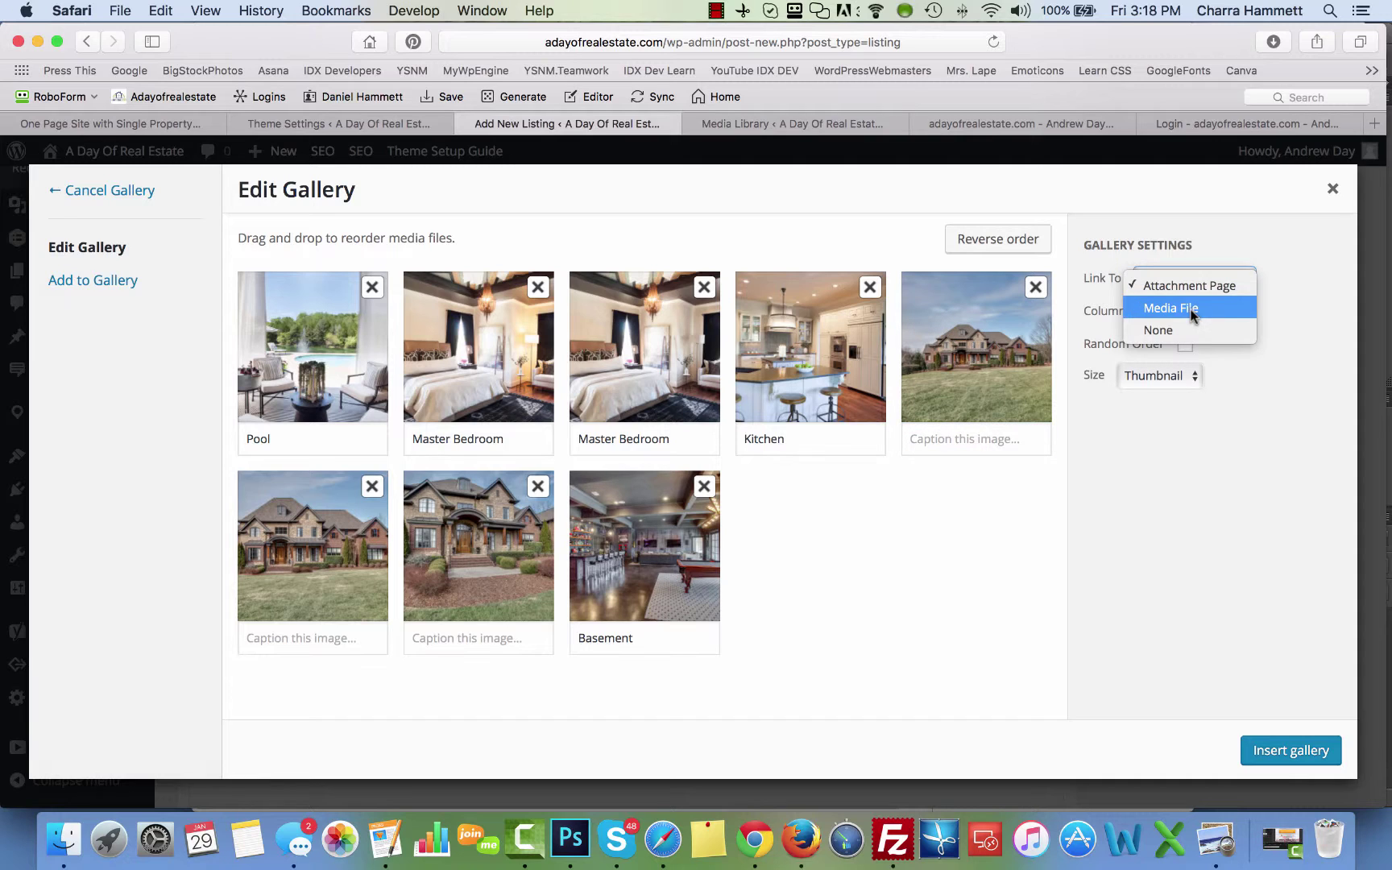
left_click(1193, 314)
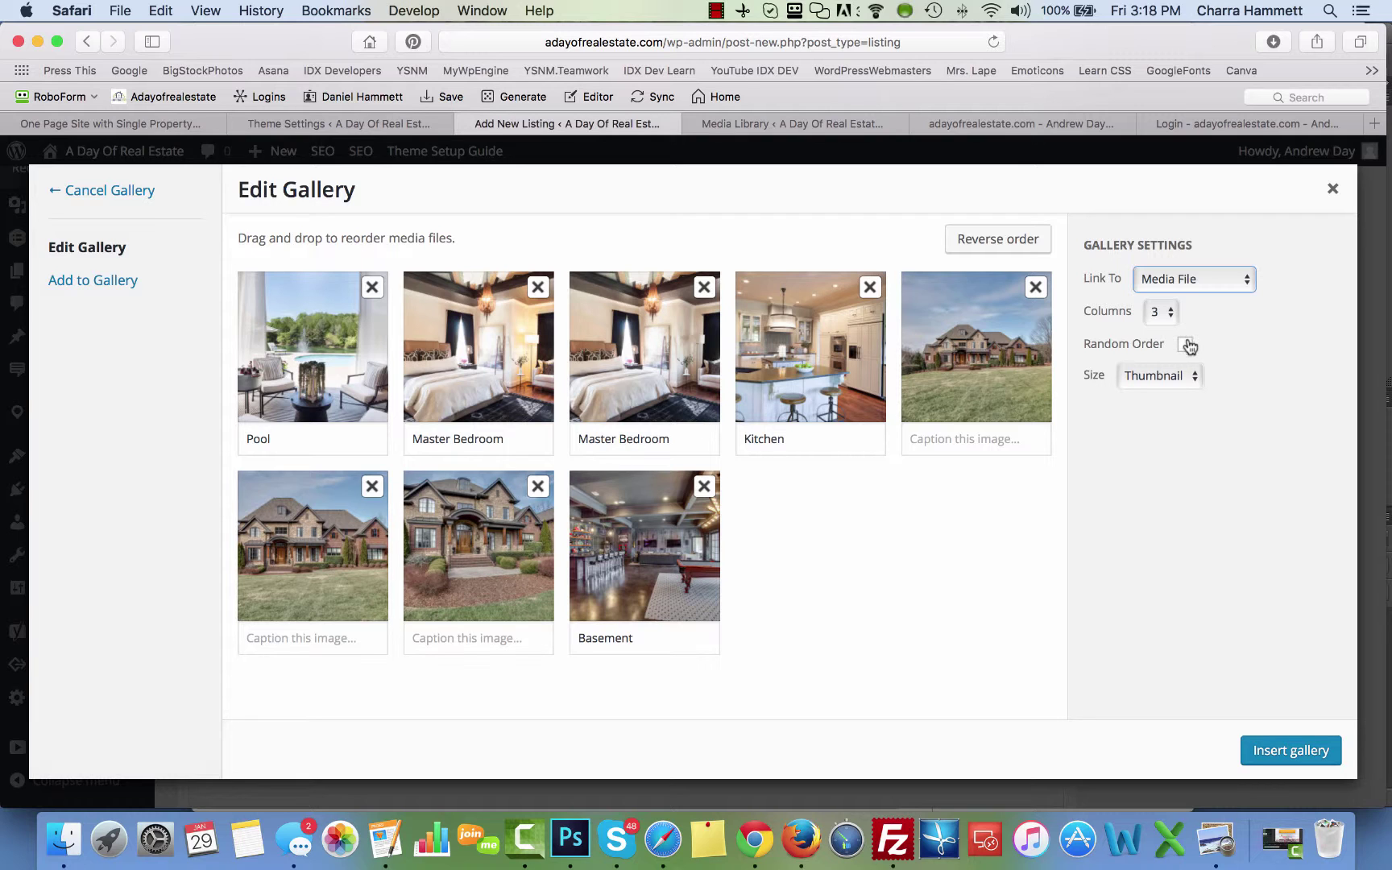
left_click_drag(848, 348, 407, 360)
left_click_drag(446, 588, 278, 376)
left_click_drag(435, 536, 433, 357)
left_click_drag(463, 554, 594, 363)
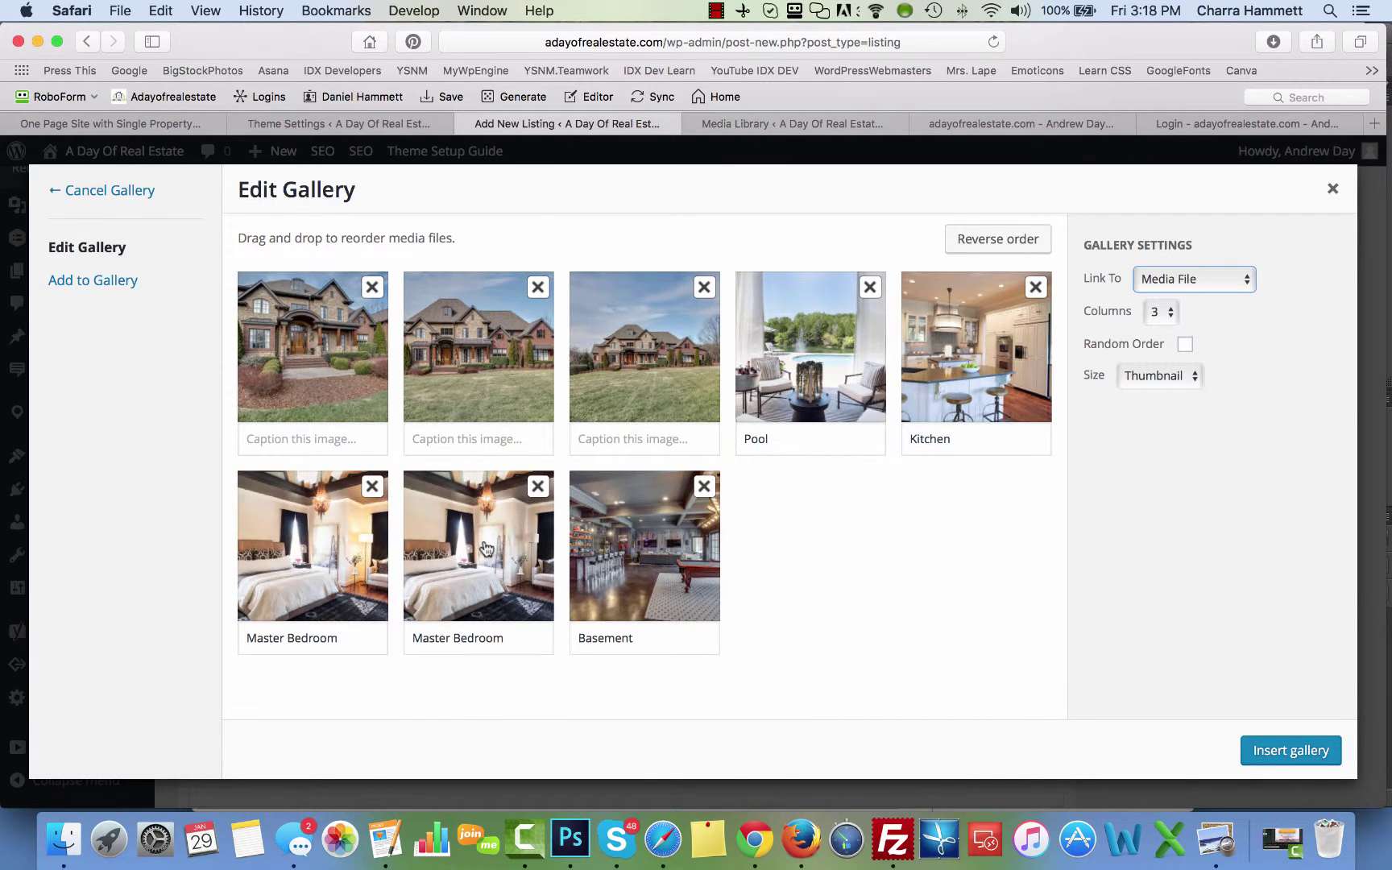
left_click_drag(534, 511, 799, 367)
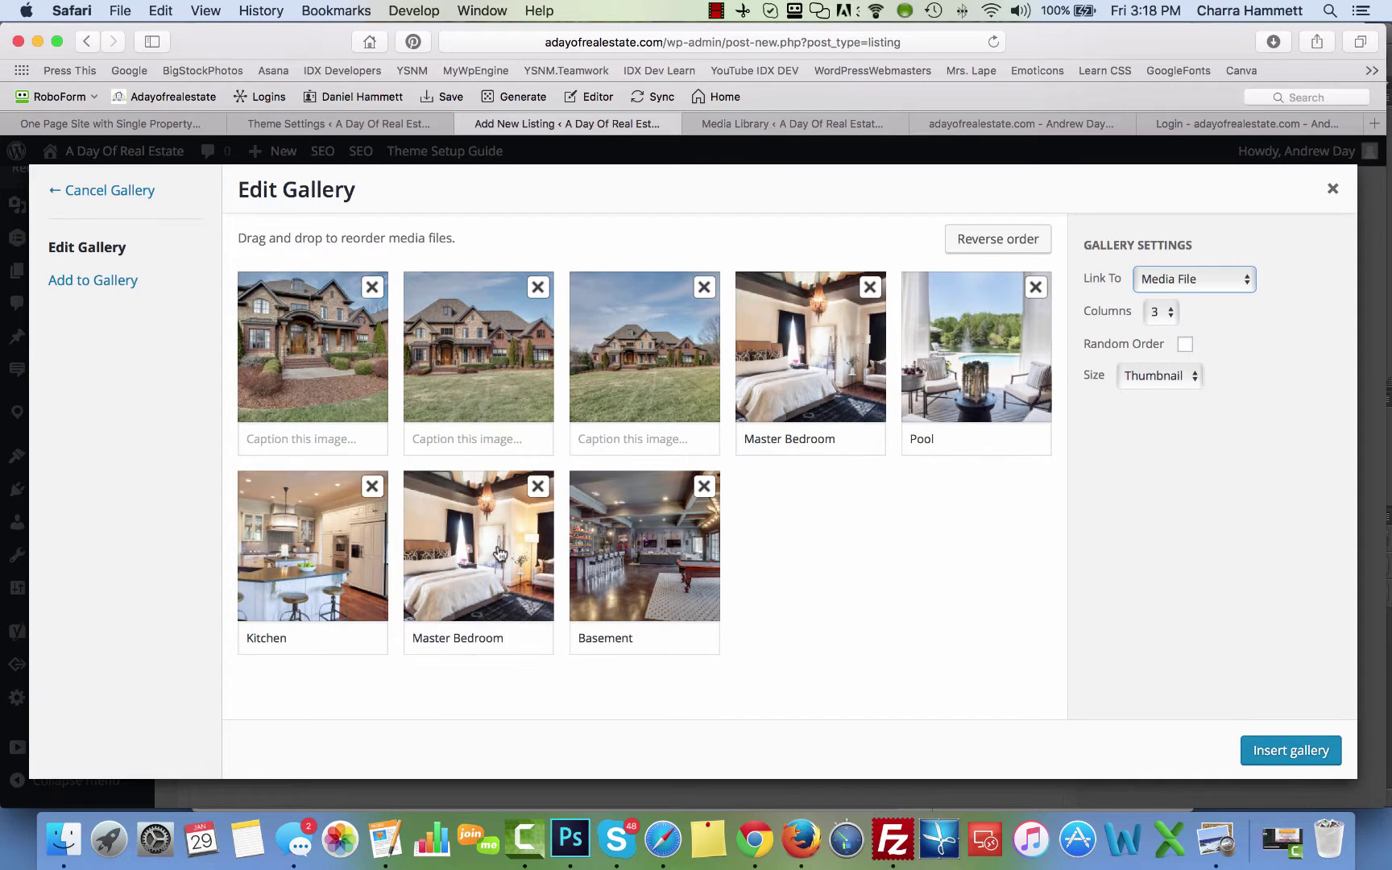
left_click_drag(498, 550, 923, 354)
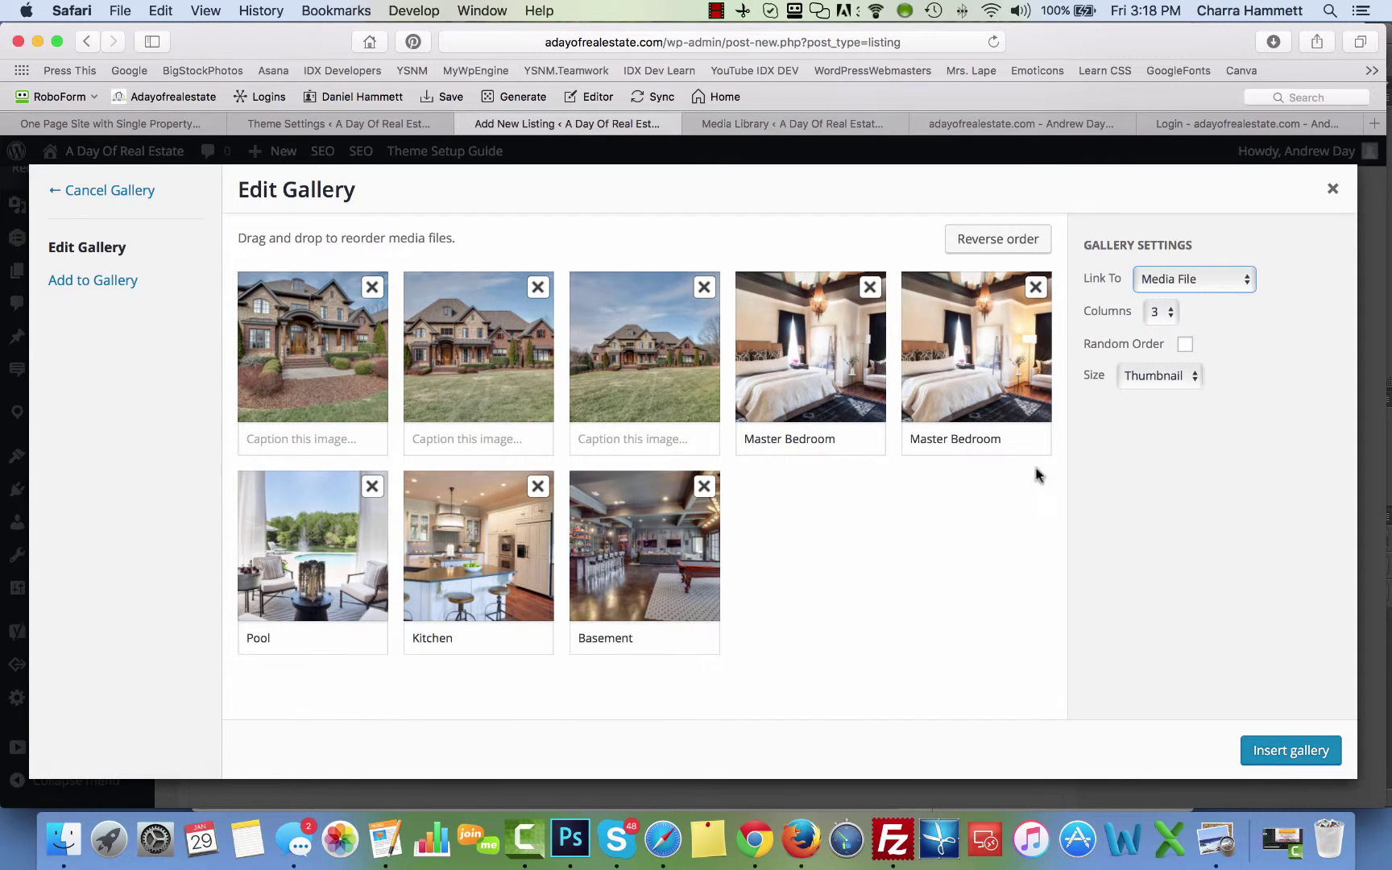
Step: Insert the gallery into the listing and move past the video/virtual tour embed field
left_click(1295, 747)
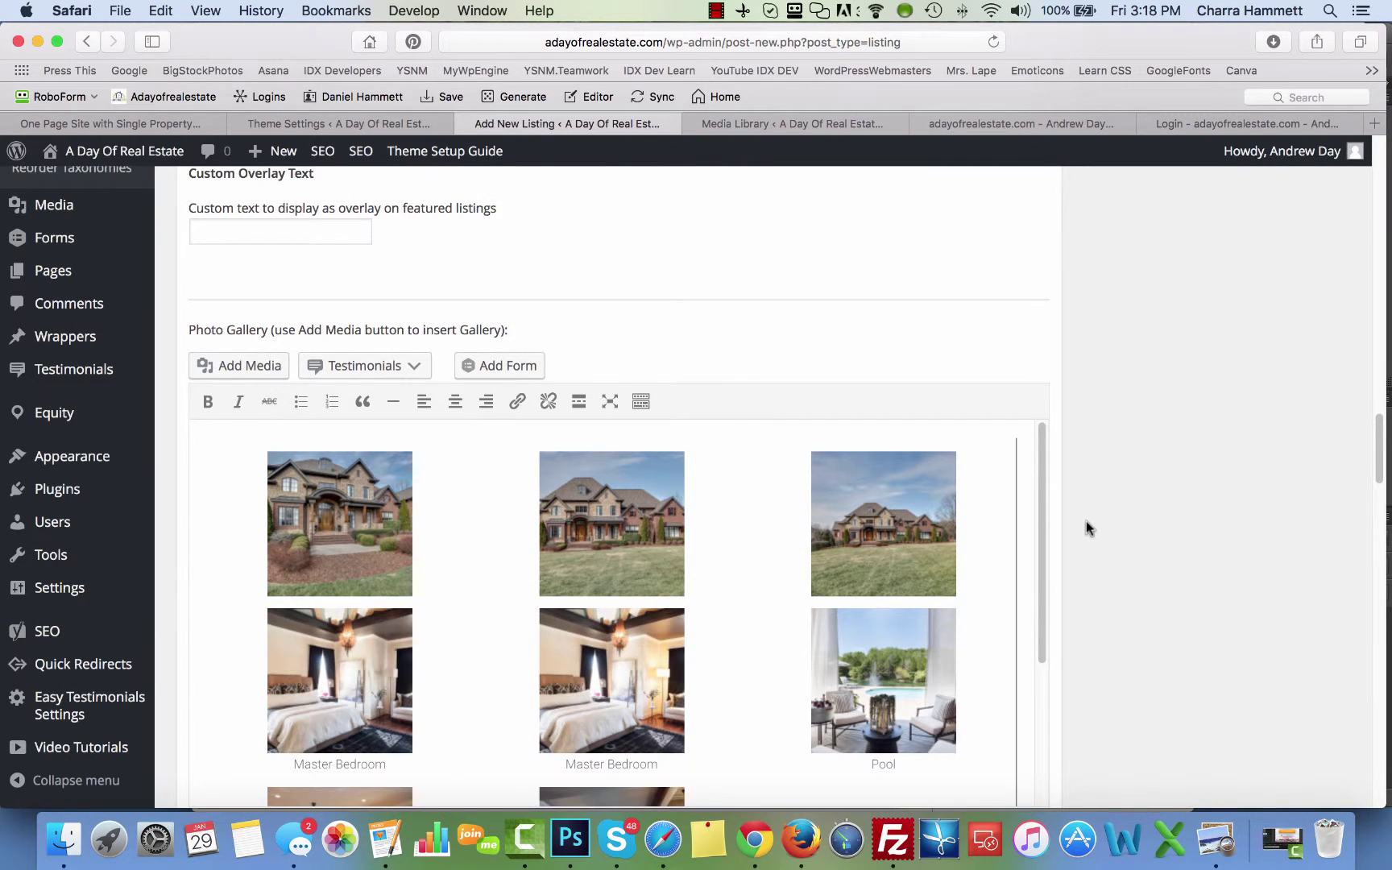
scroll(1086, 521, "down", 5)
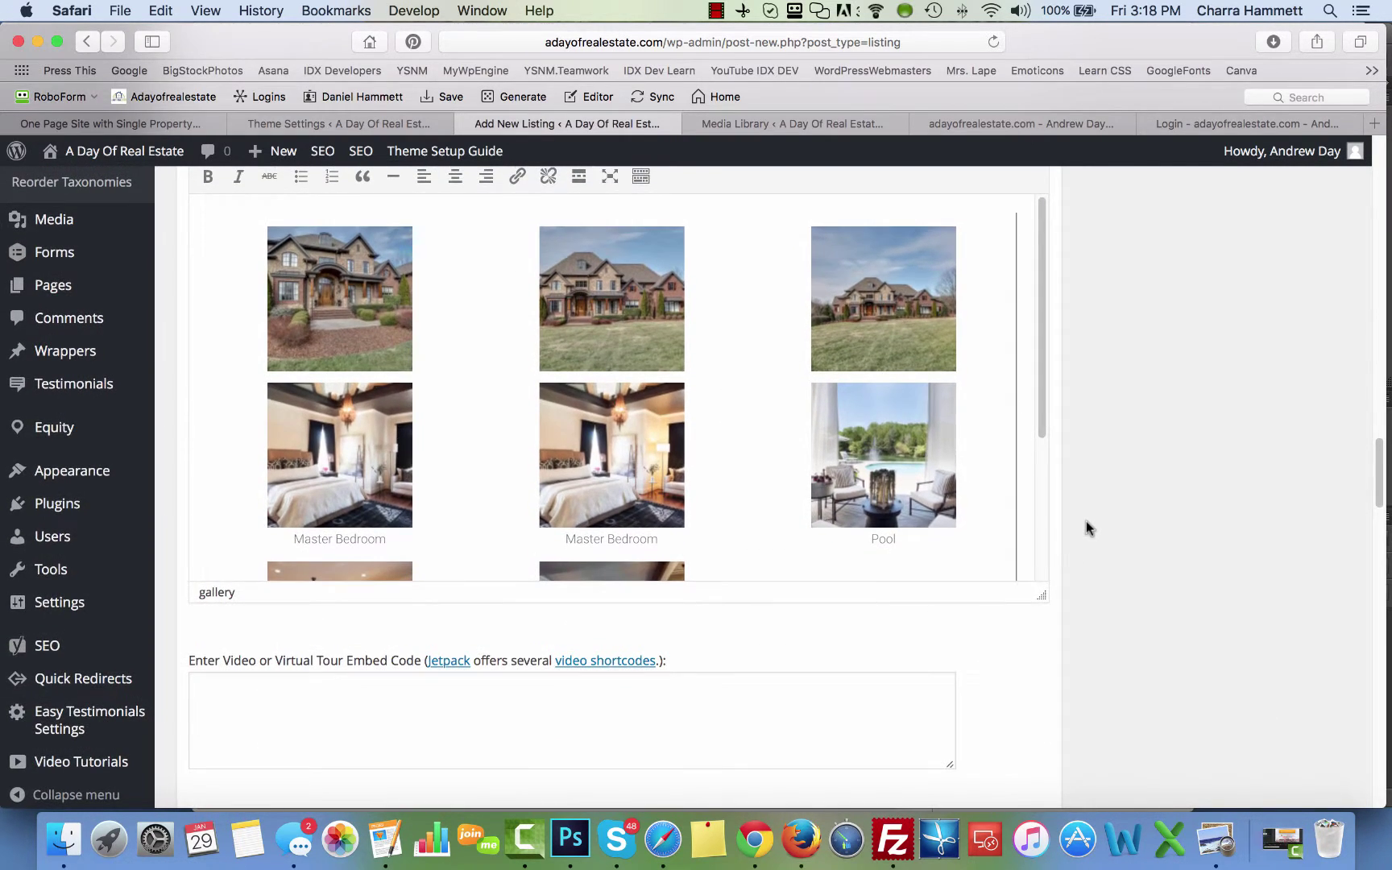
scroll(1086, 522, "down", 4)
left_click(379, 532)
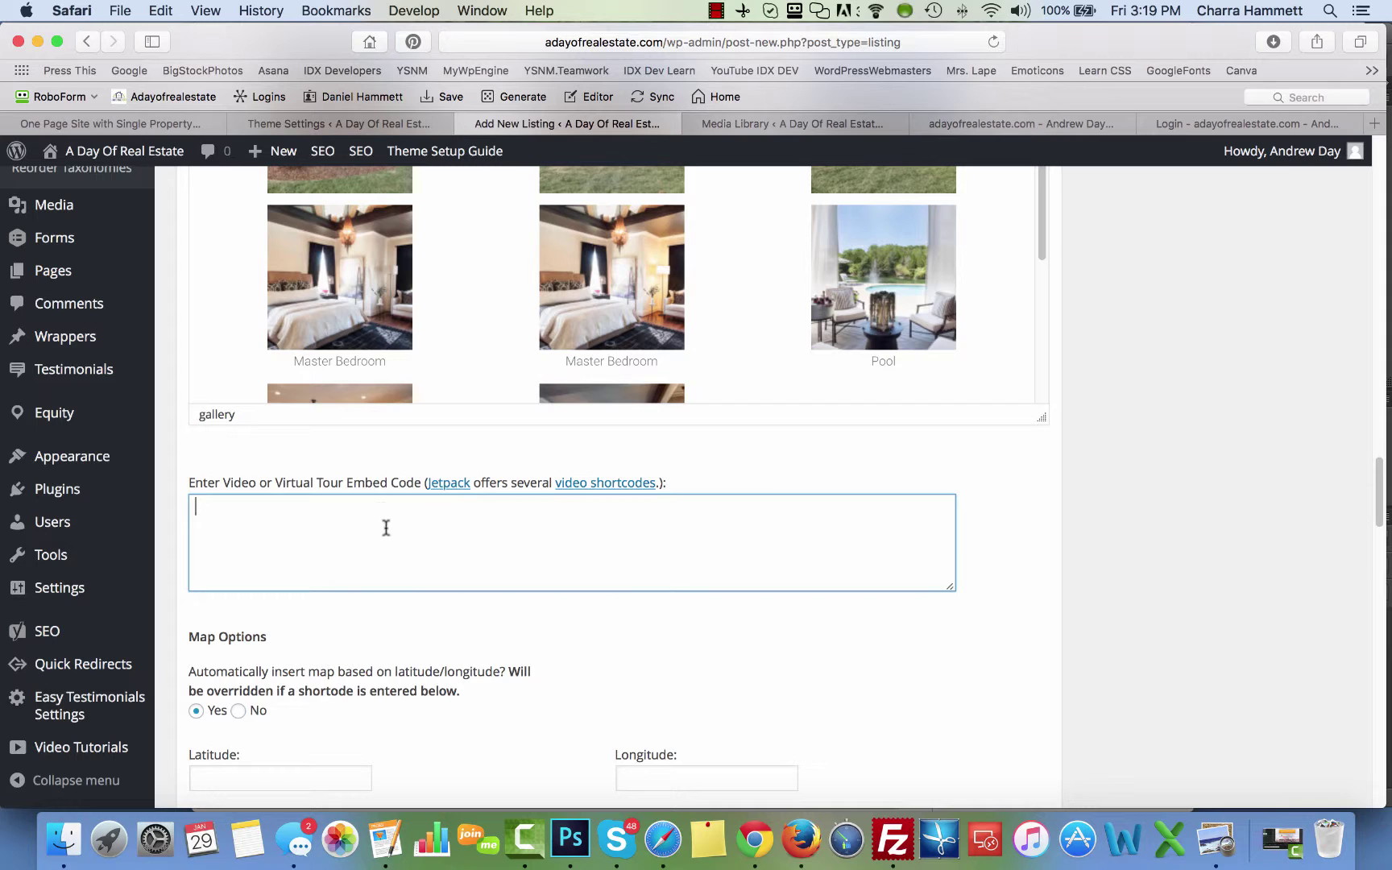
Step: Reach Map Options, leaving Latitude and Longitude blank
scroll(547, 644, "down", 5)
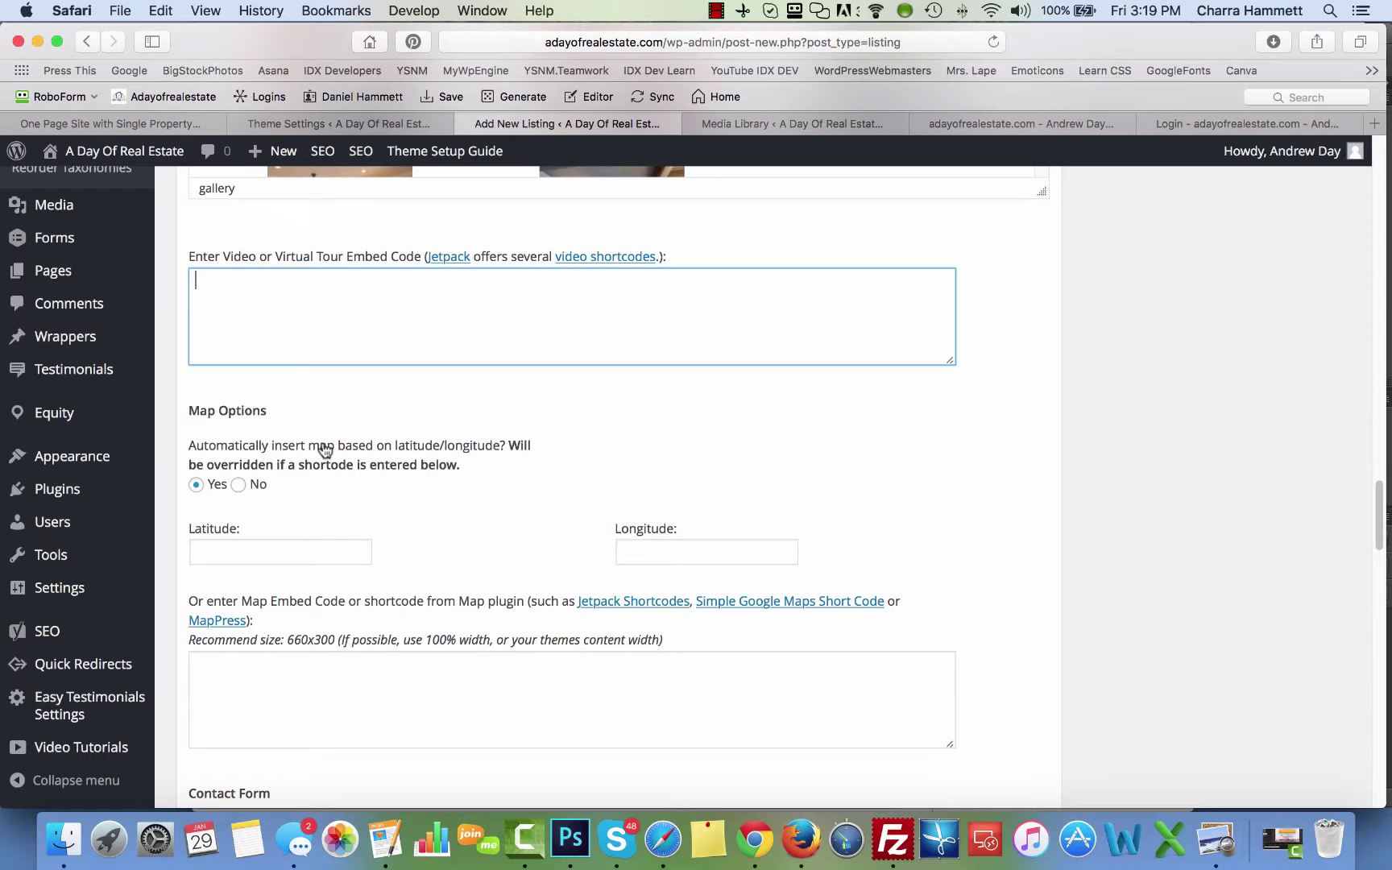
scroll(325, 450, "down", 3)
left_click(298, 418)
left_click(729, 419)
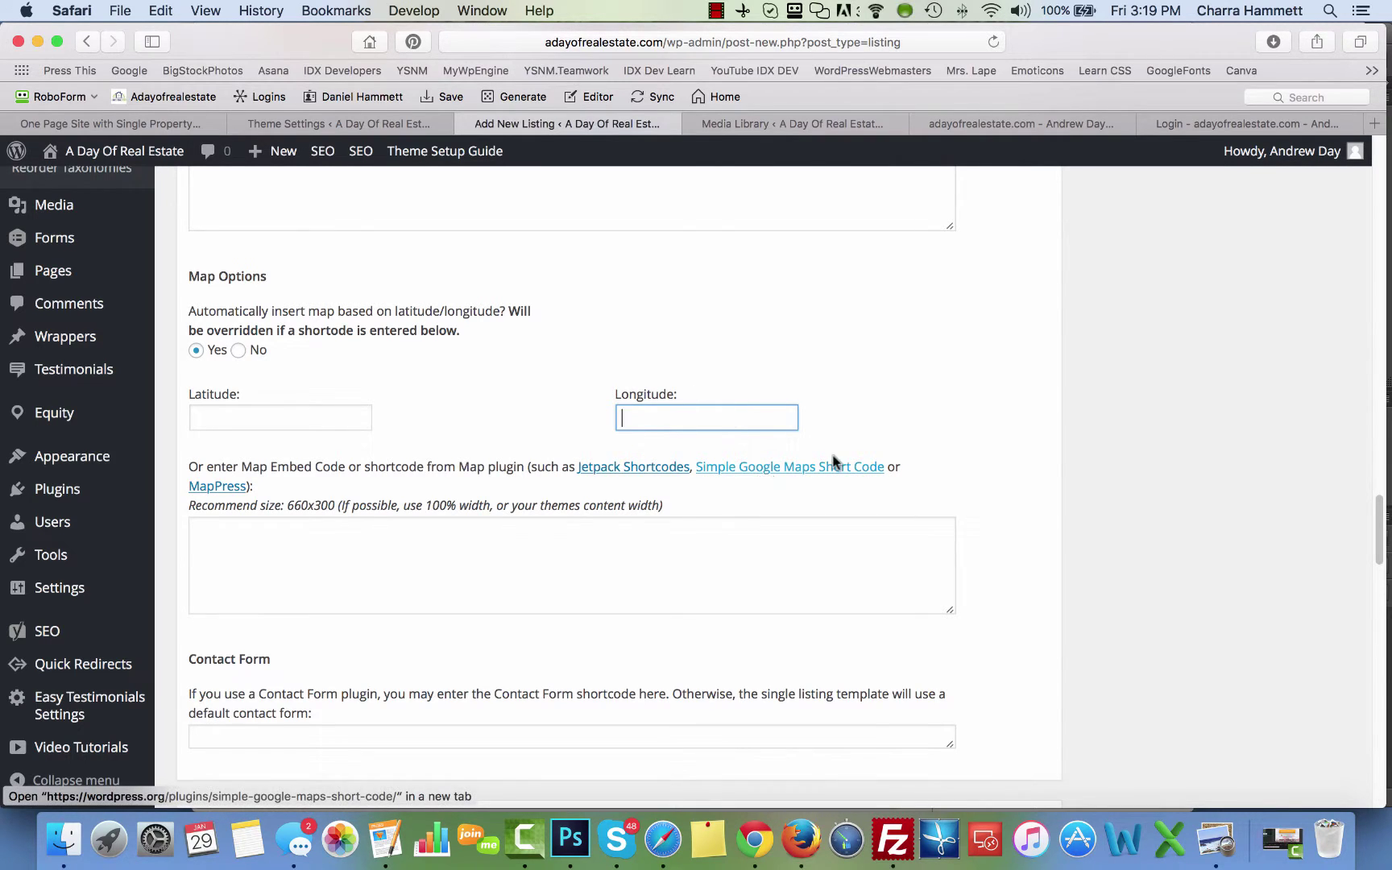
Step: Copy the [pw_map address="New York City"] shortcode from the Simple Google Maps plugin page in a new tab
left_click(629, 570)
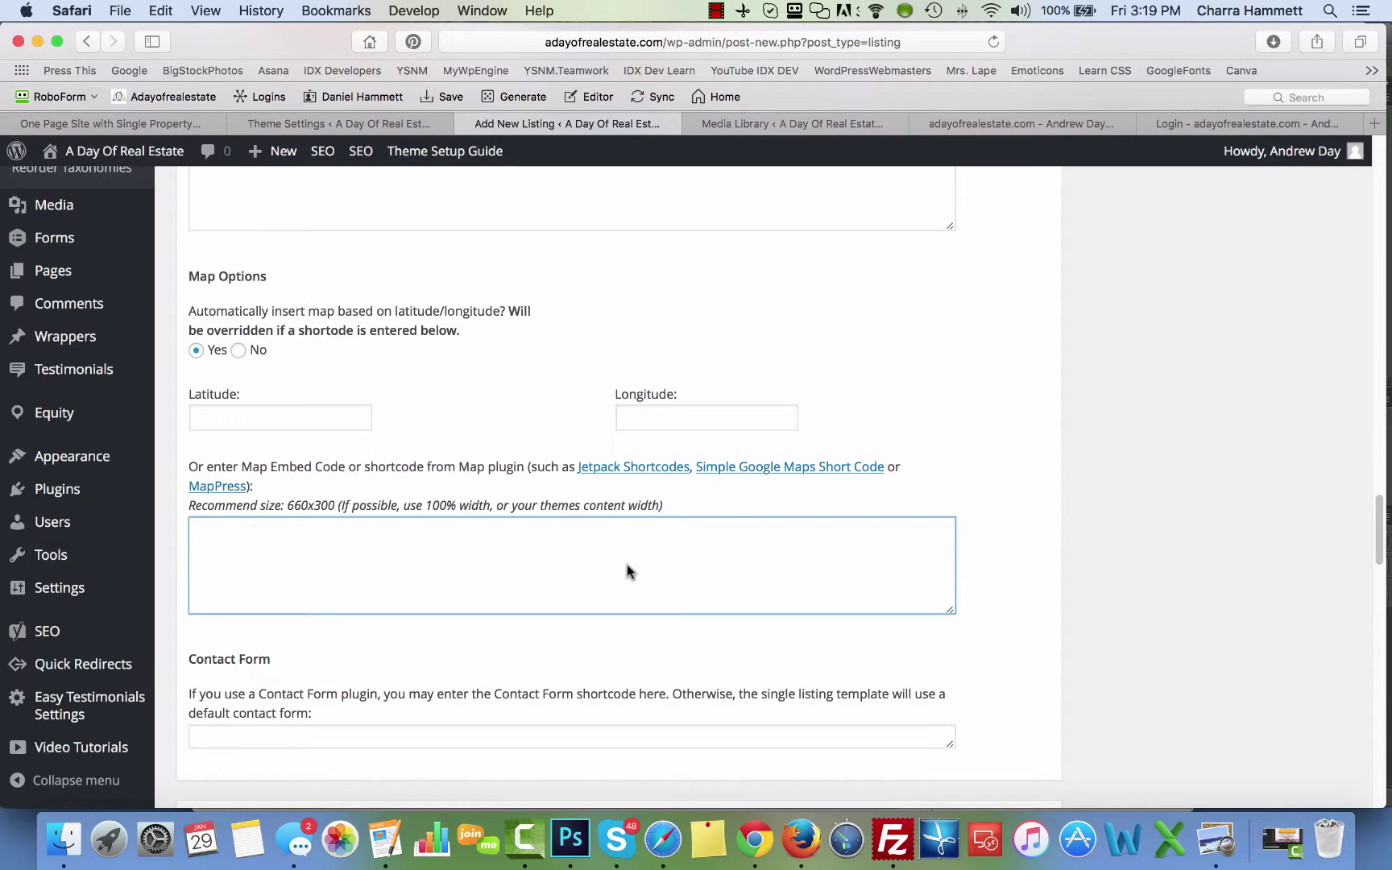
right_click(744, 467)
left_click(758, 469)
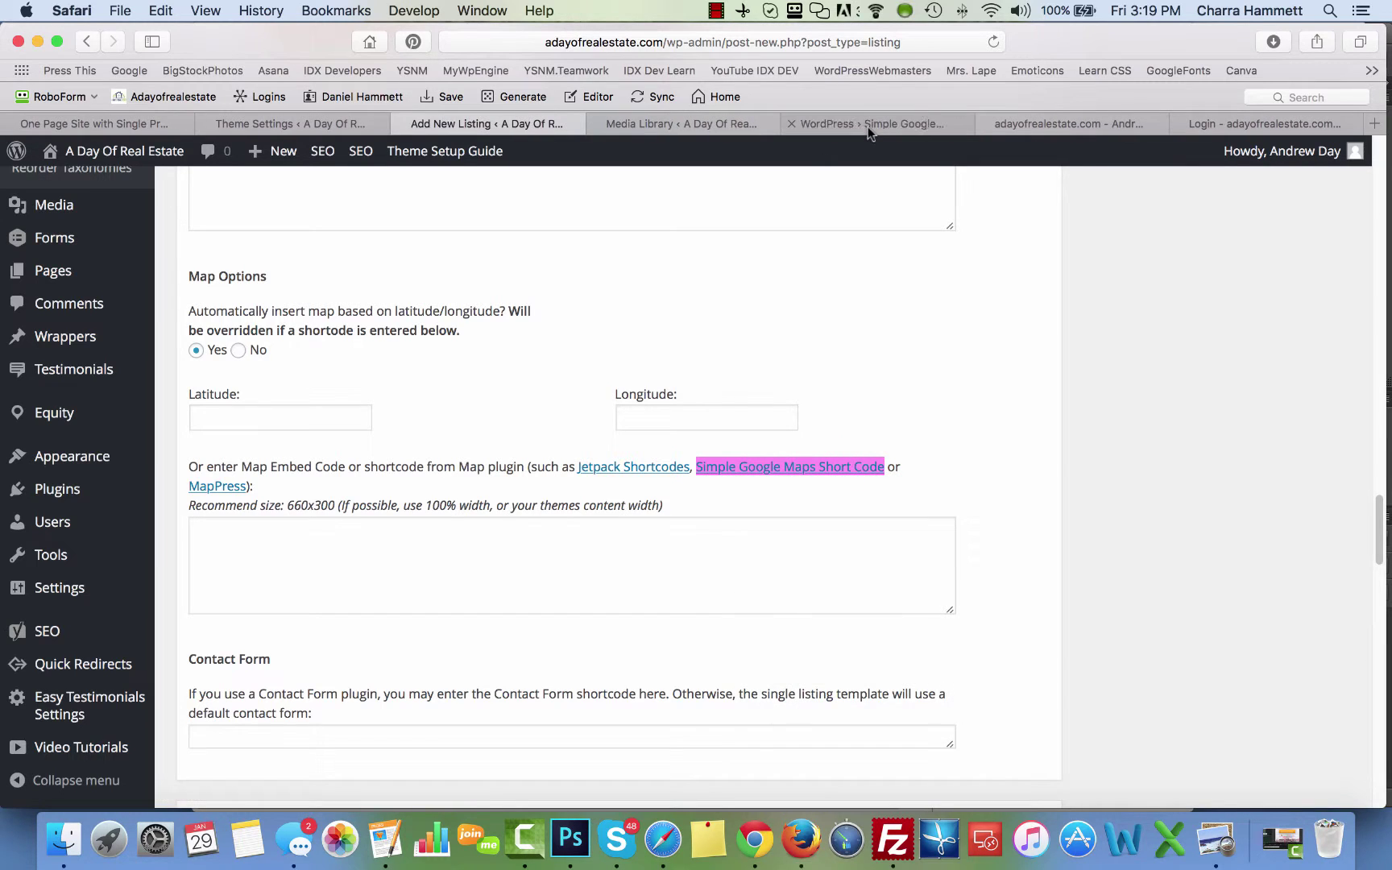
left_click(867, 126)
scroll(743, 539, "down", 5)
left_click_drag(621, 625, 400, 625)
key("super+c")
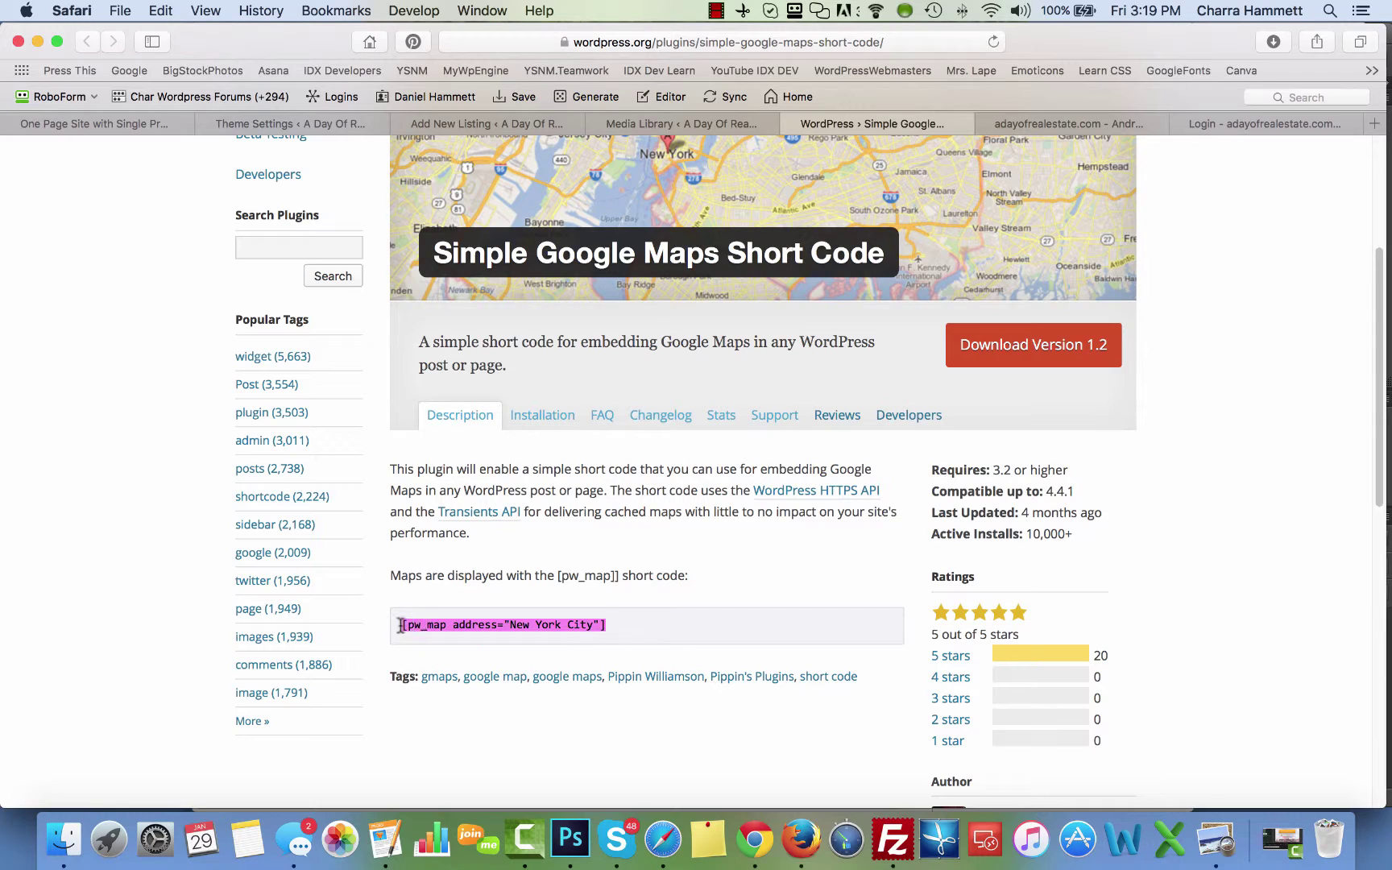
Step: Paste the pw_map shortcode into the listing's Map Embed Code field
left_click(516, 124)
left_click(413, 525)
key("super+v")
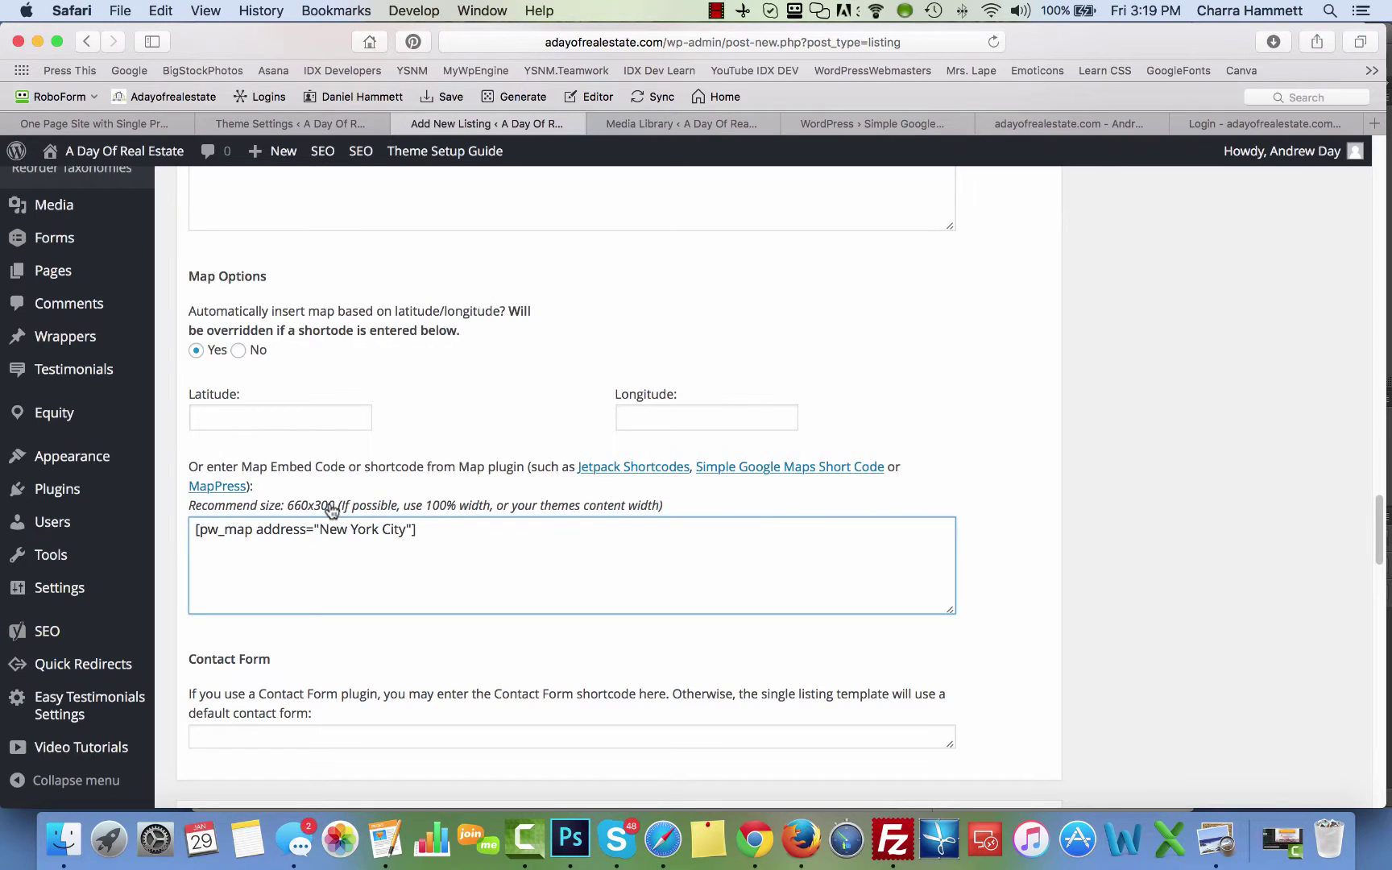
left_click_drag(407, 529, 324, 530)
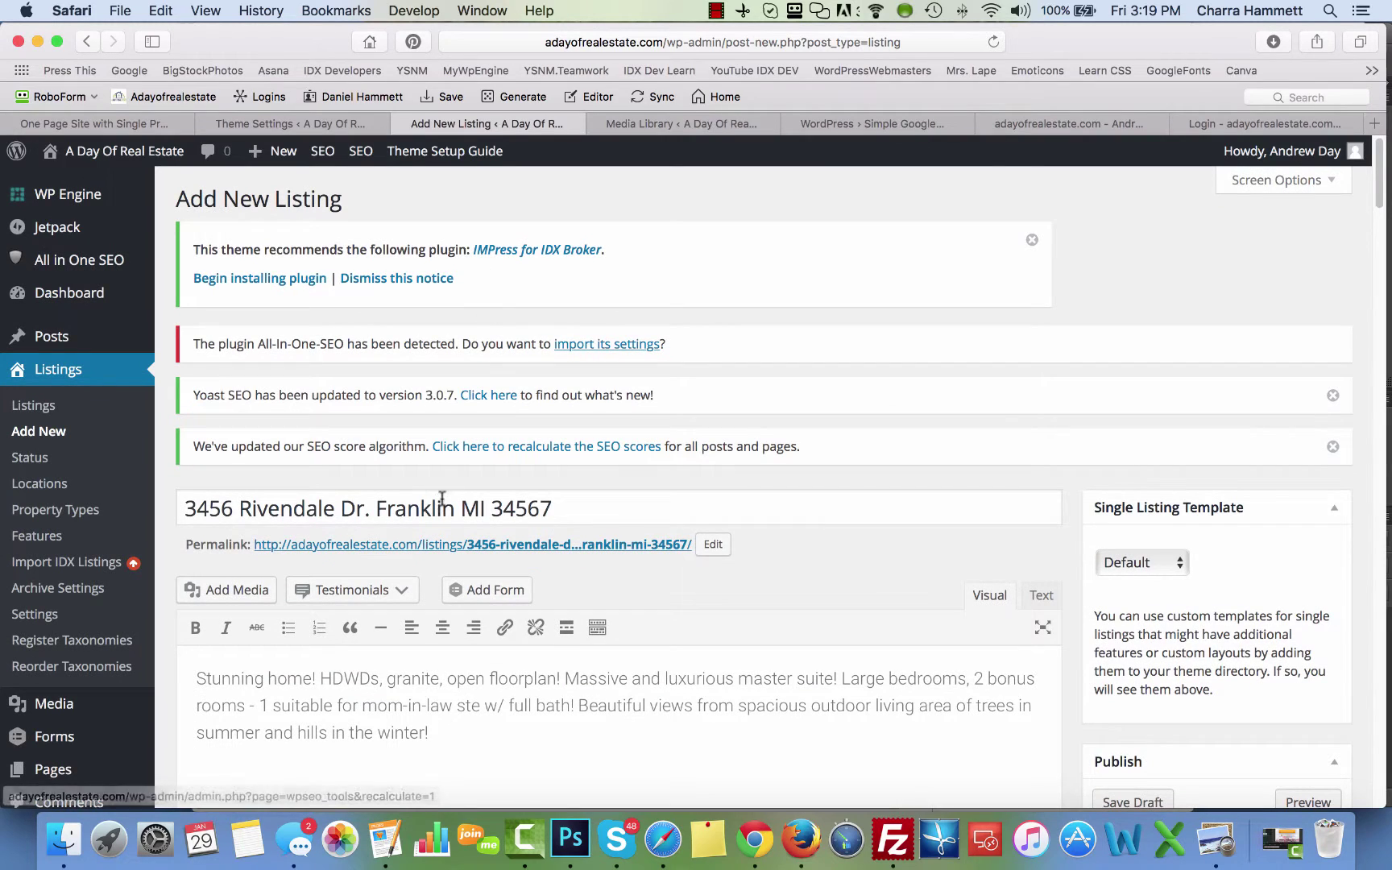
left_click(443, 507)
key("super+a")
left_click(552, 508)
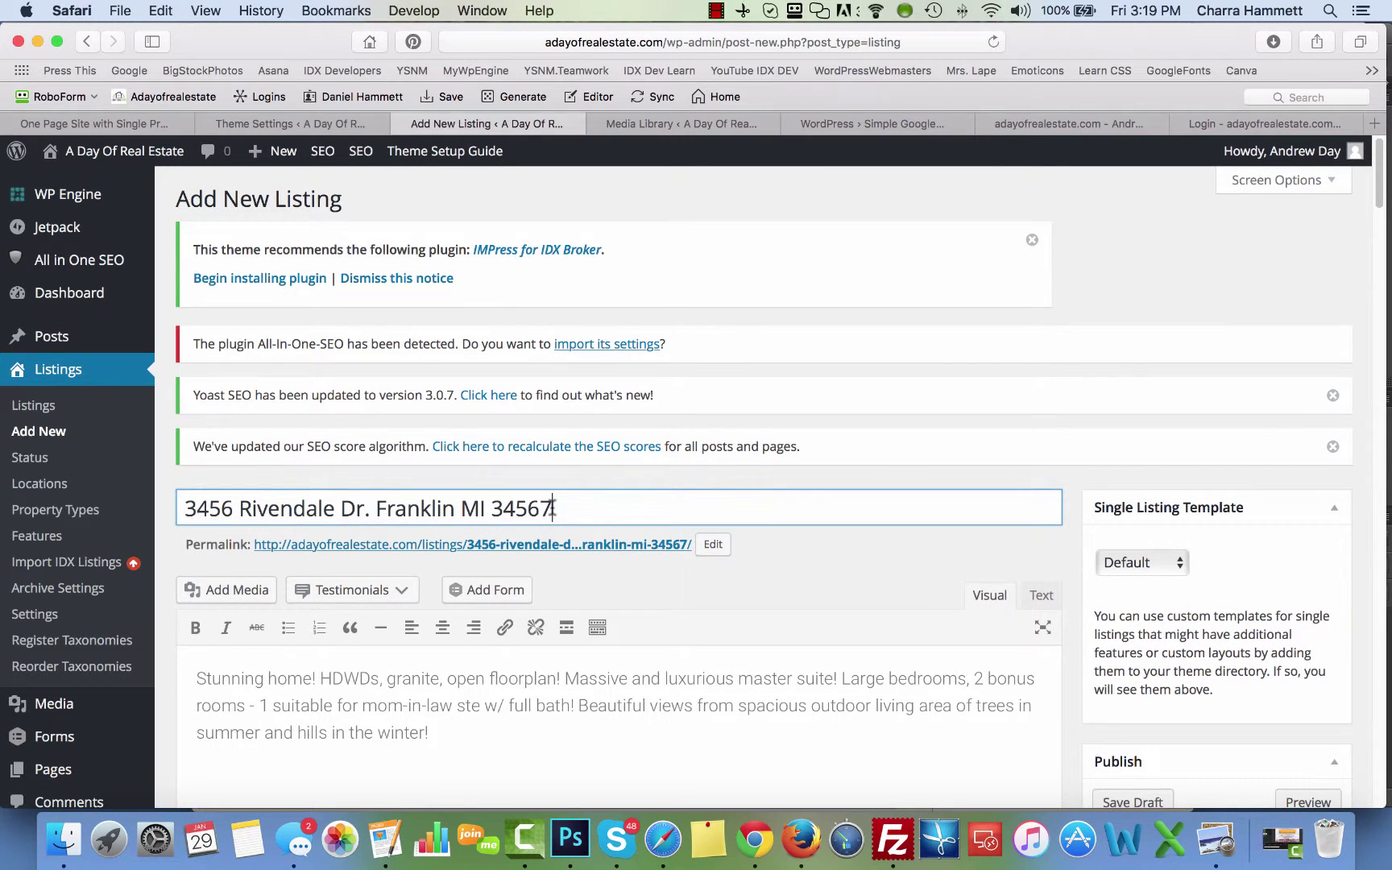
key("super+a")
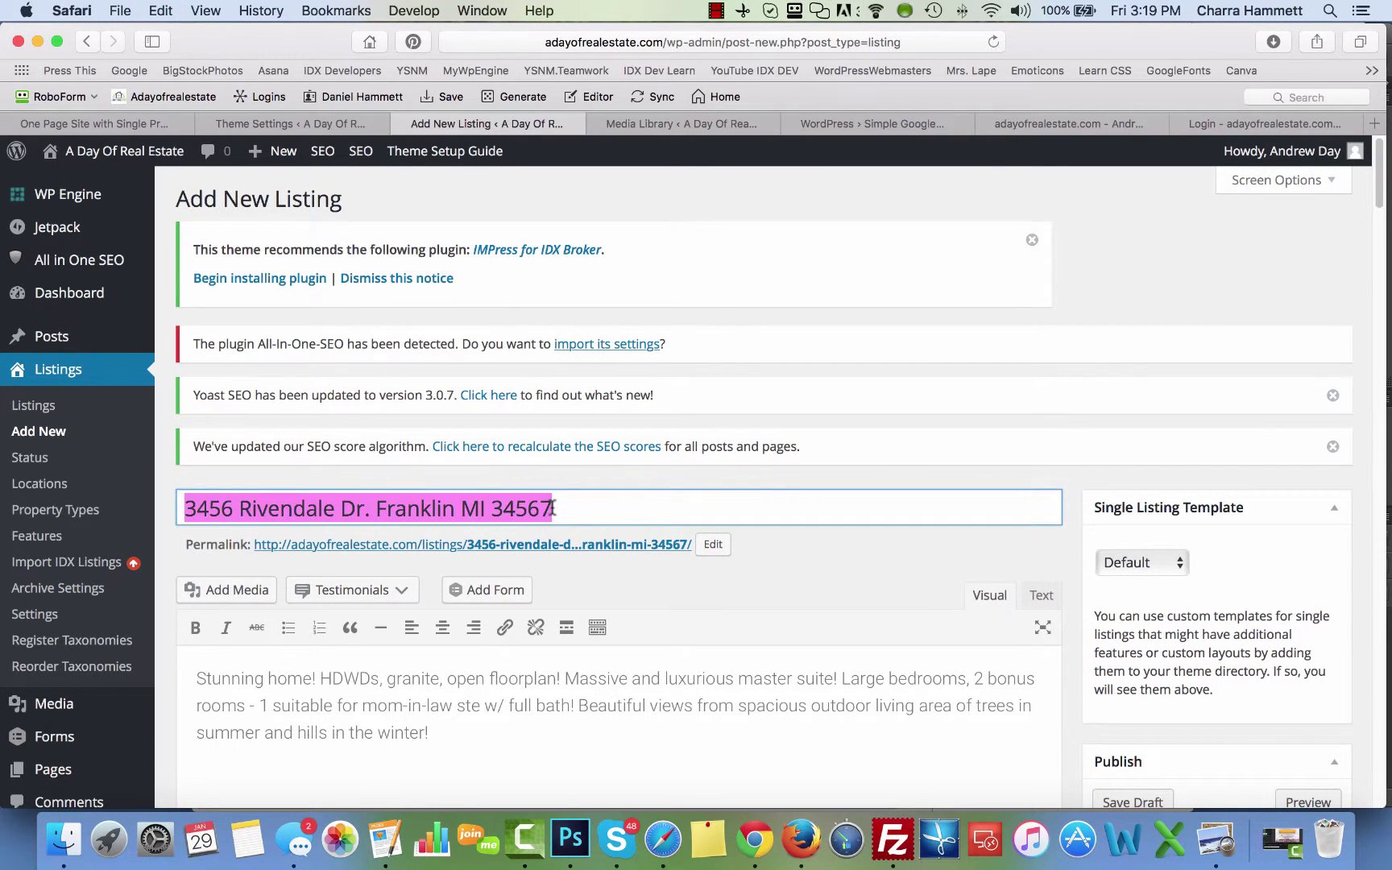
scroll(552, 508, "down", 20)
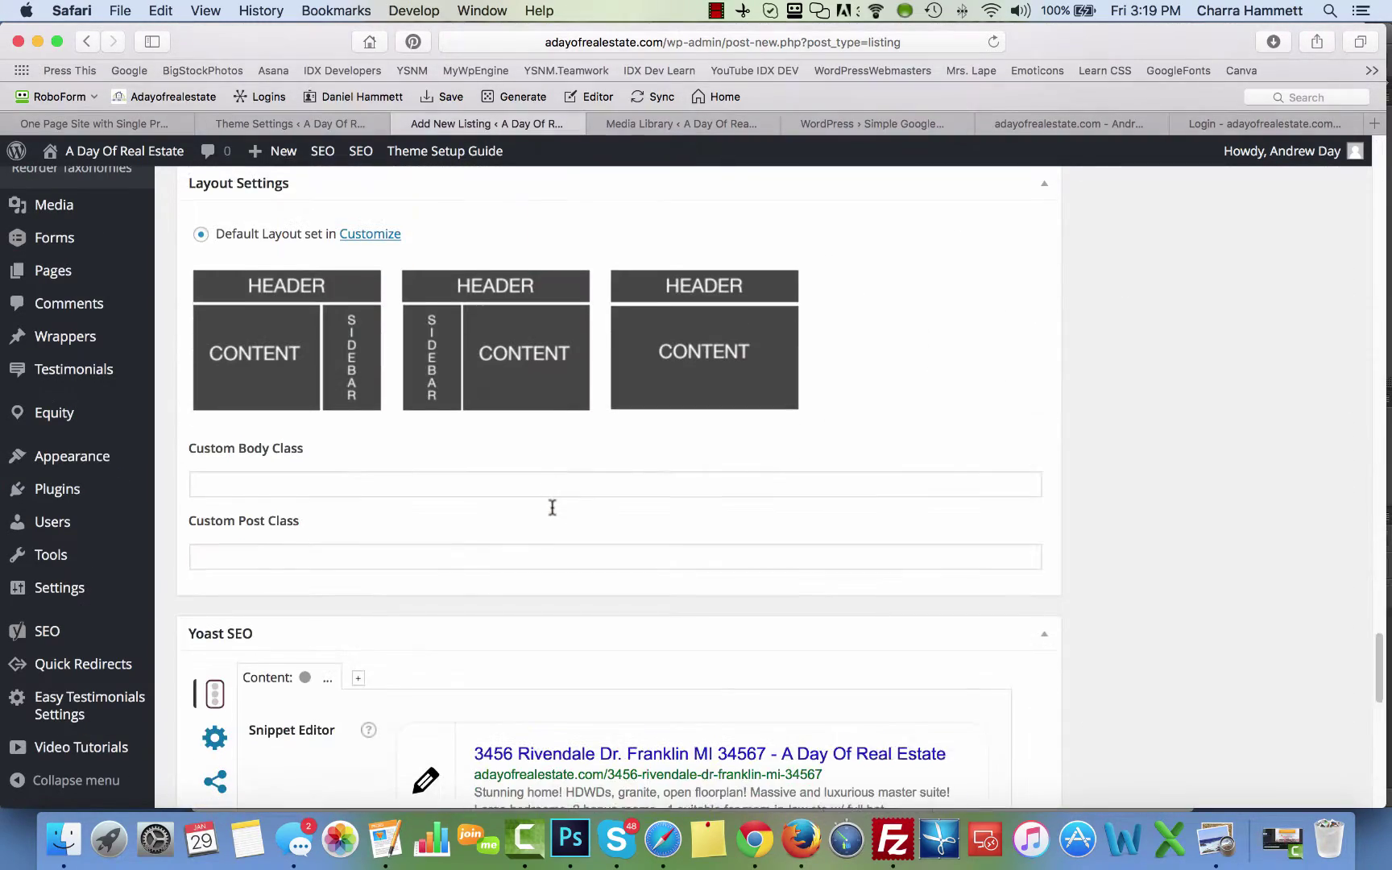
scroll(553, 508, "up", 15)
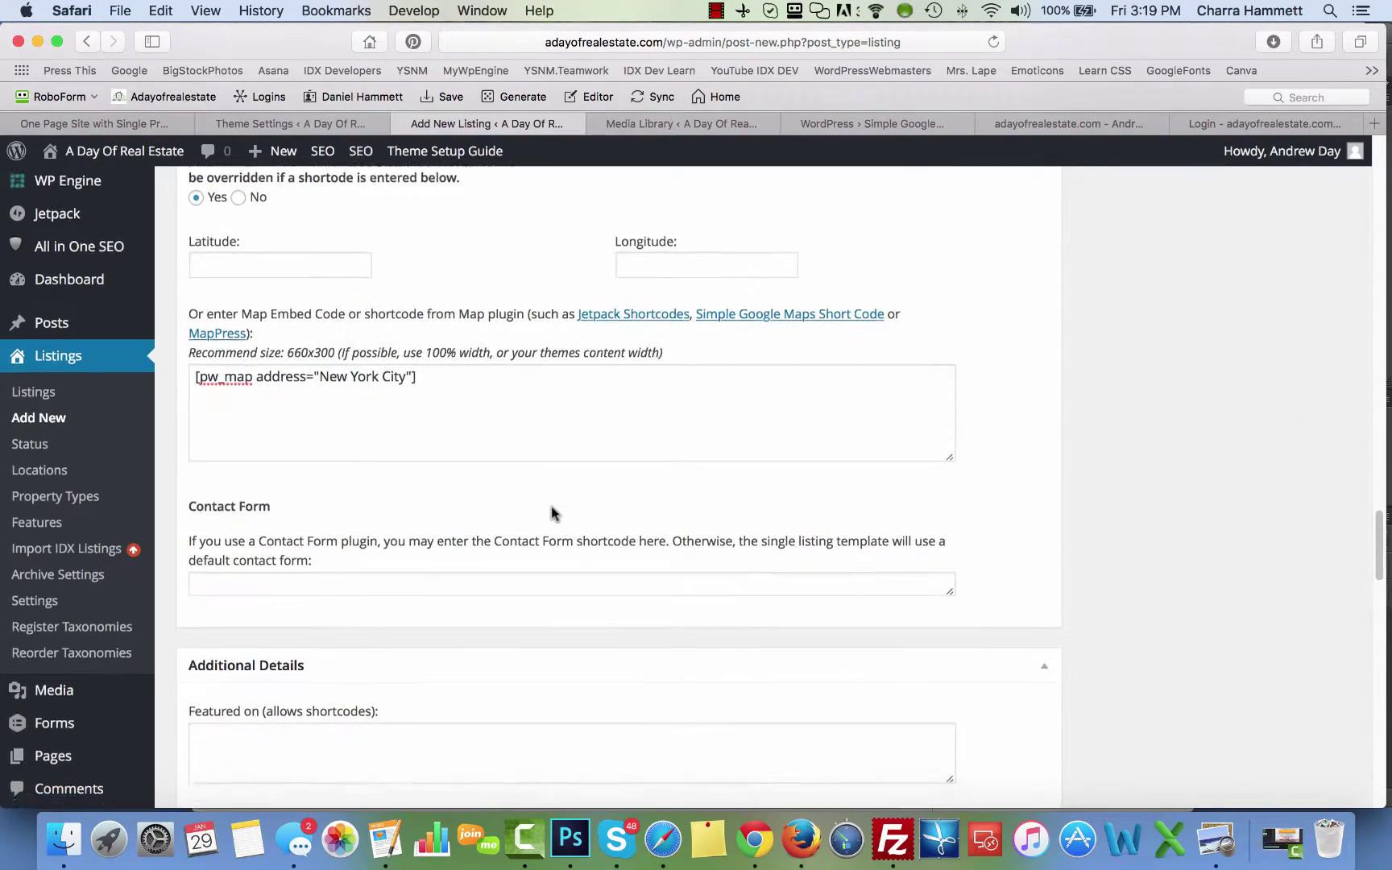
left_click(716, 10)
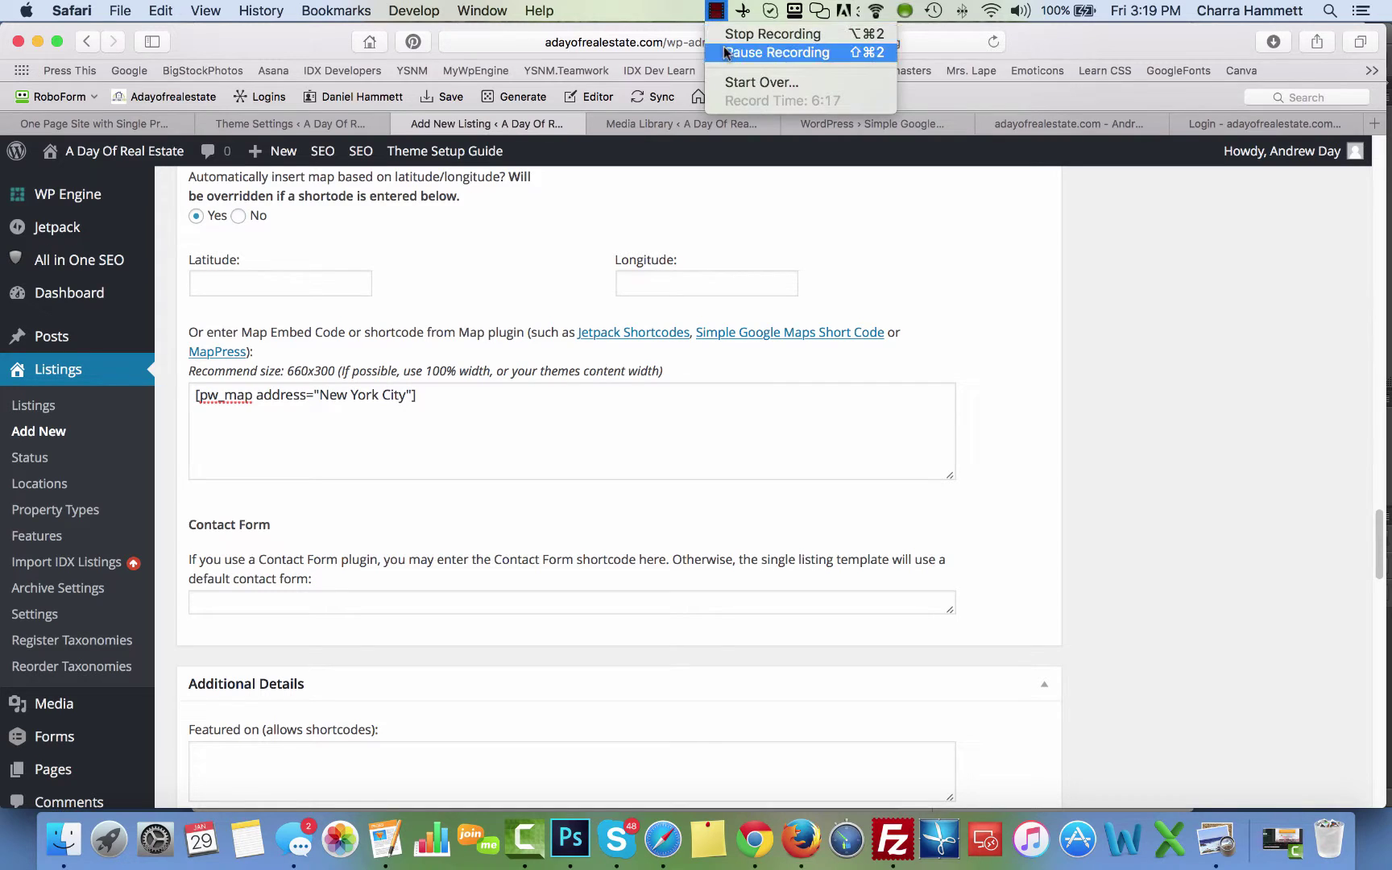
left_click(725, 53)
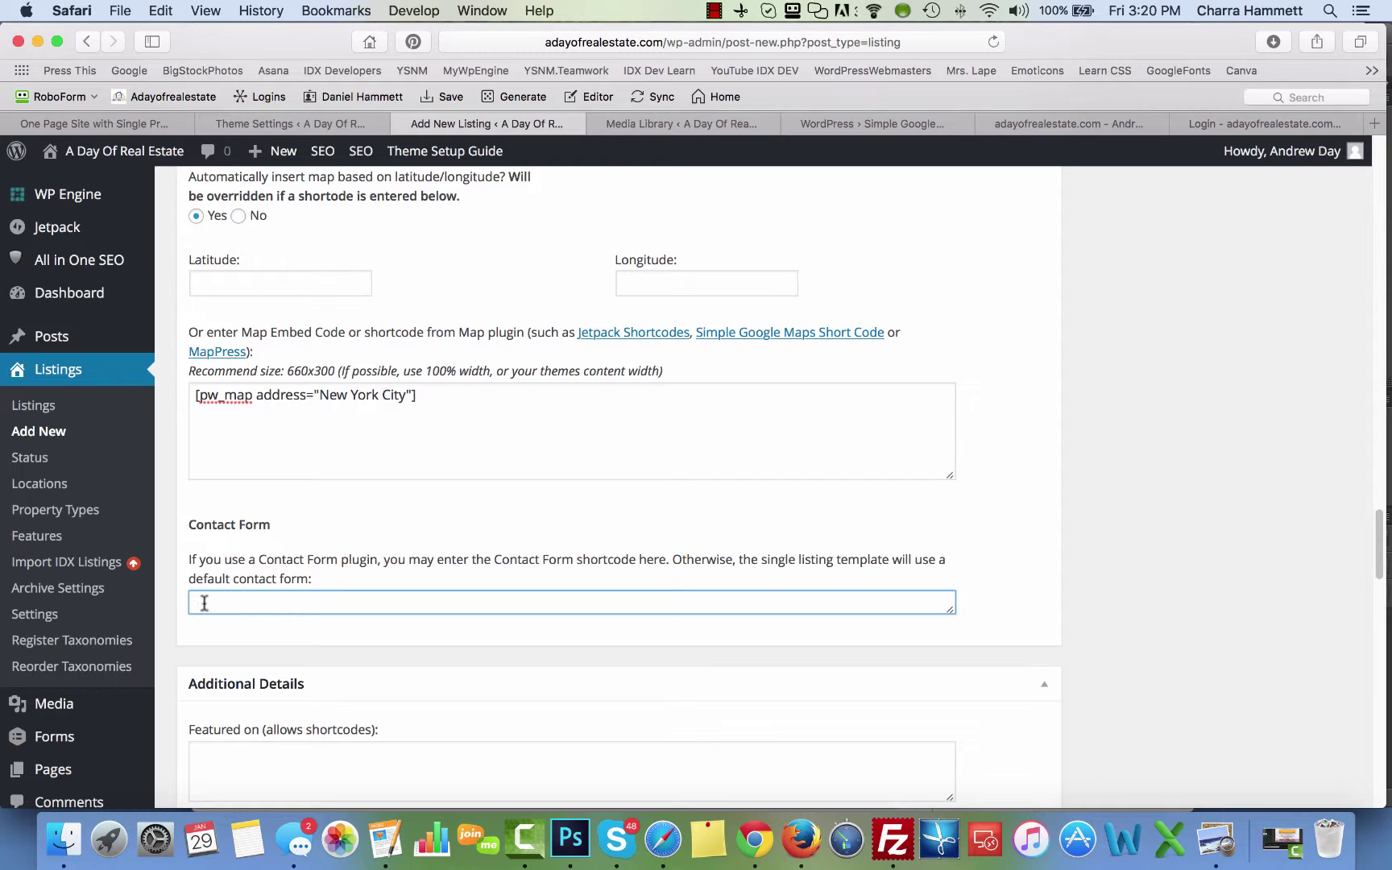
left_click(353, 649)
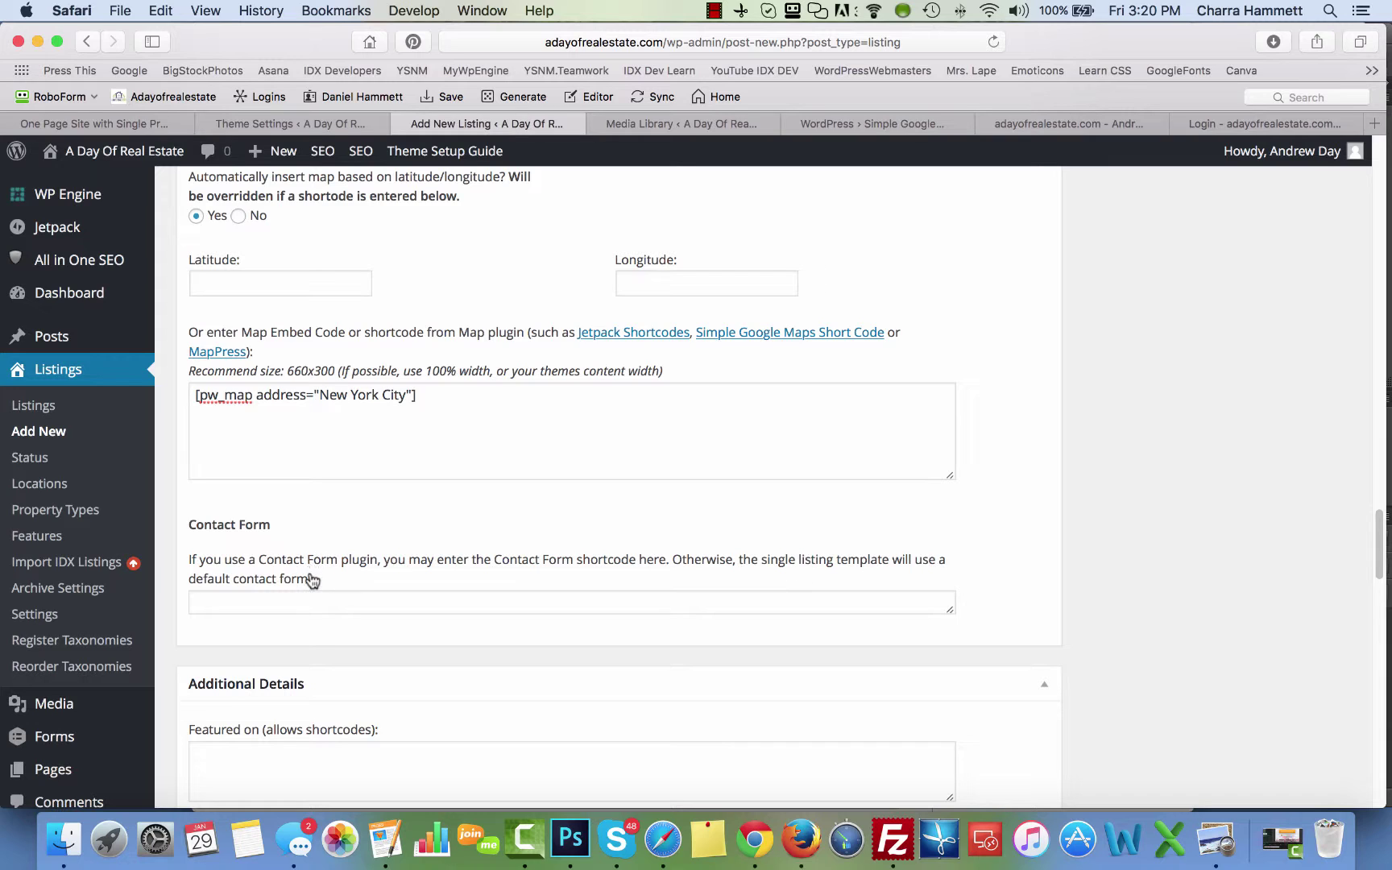
left_click(309, 600)
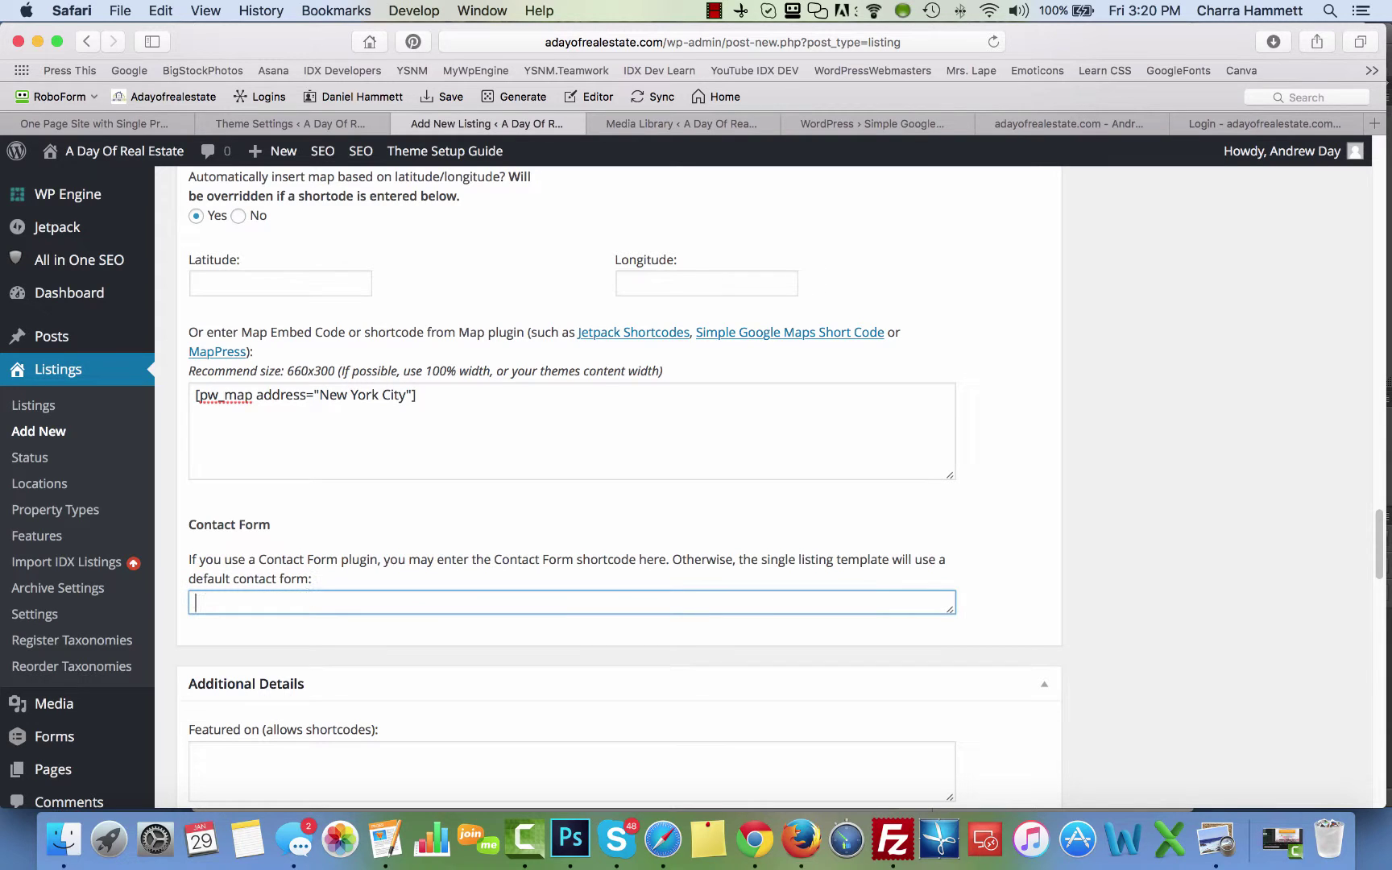
scroll(606, 652, "down", 5)
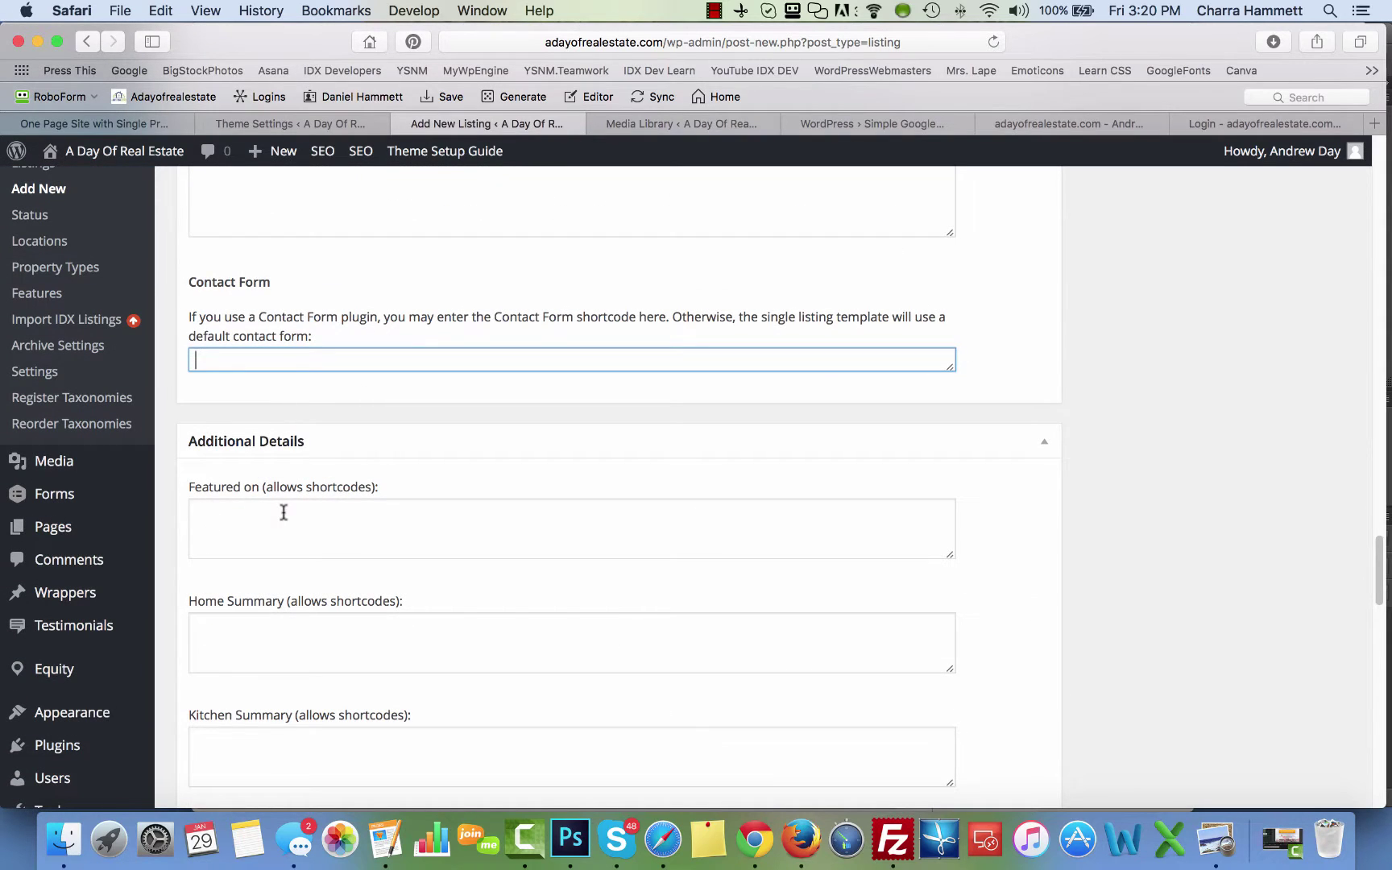
scroll(278, 626, "down", 10)
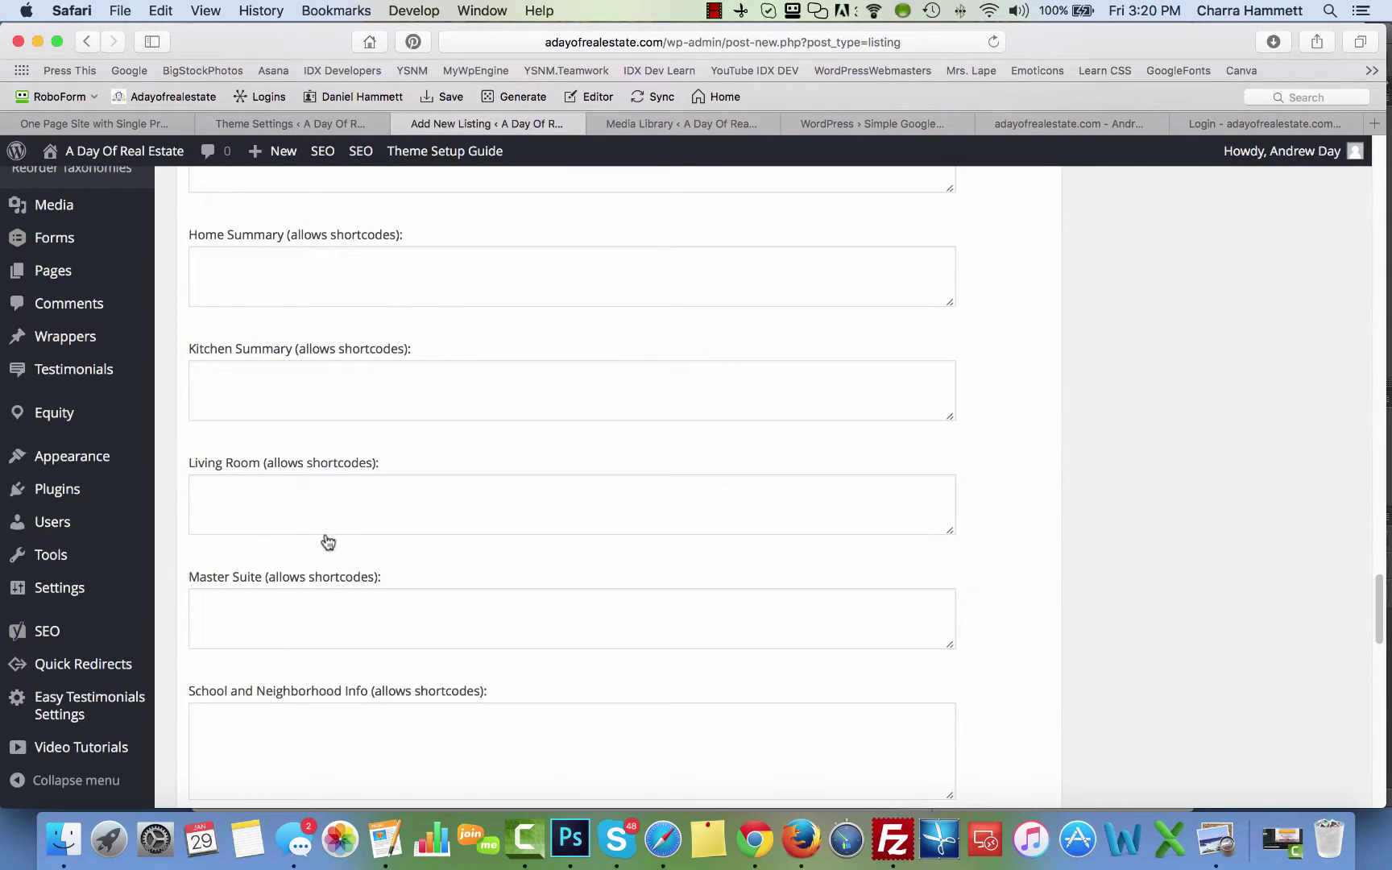
scroll(554, 360, "up", 4)
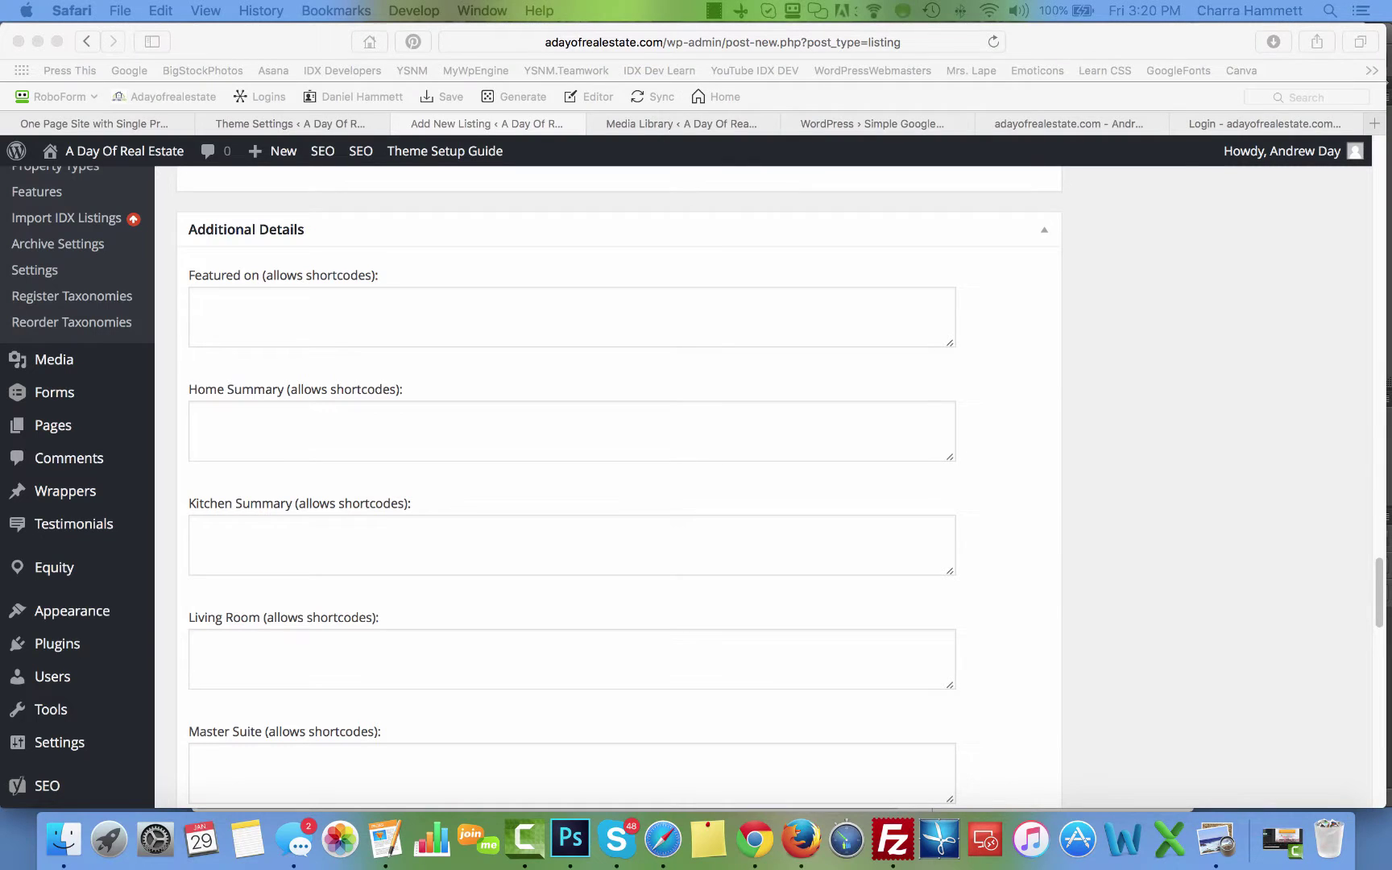
Step: Paste the description into Featured on, delete its trailing source URL, and select the text
left_click(275, 317)
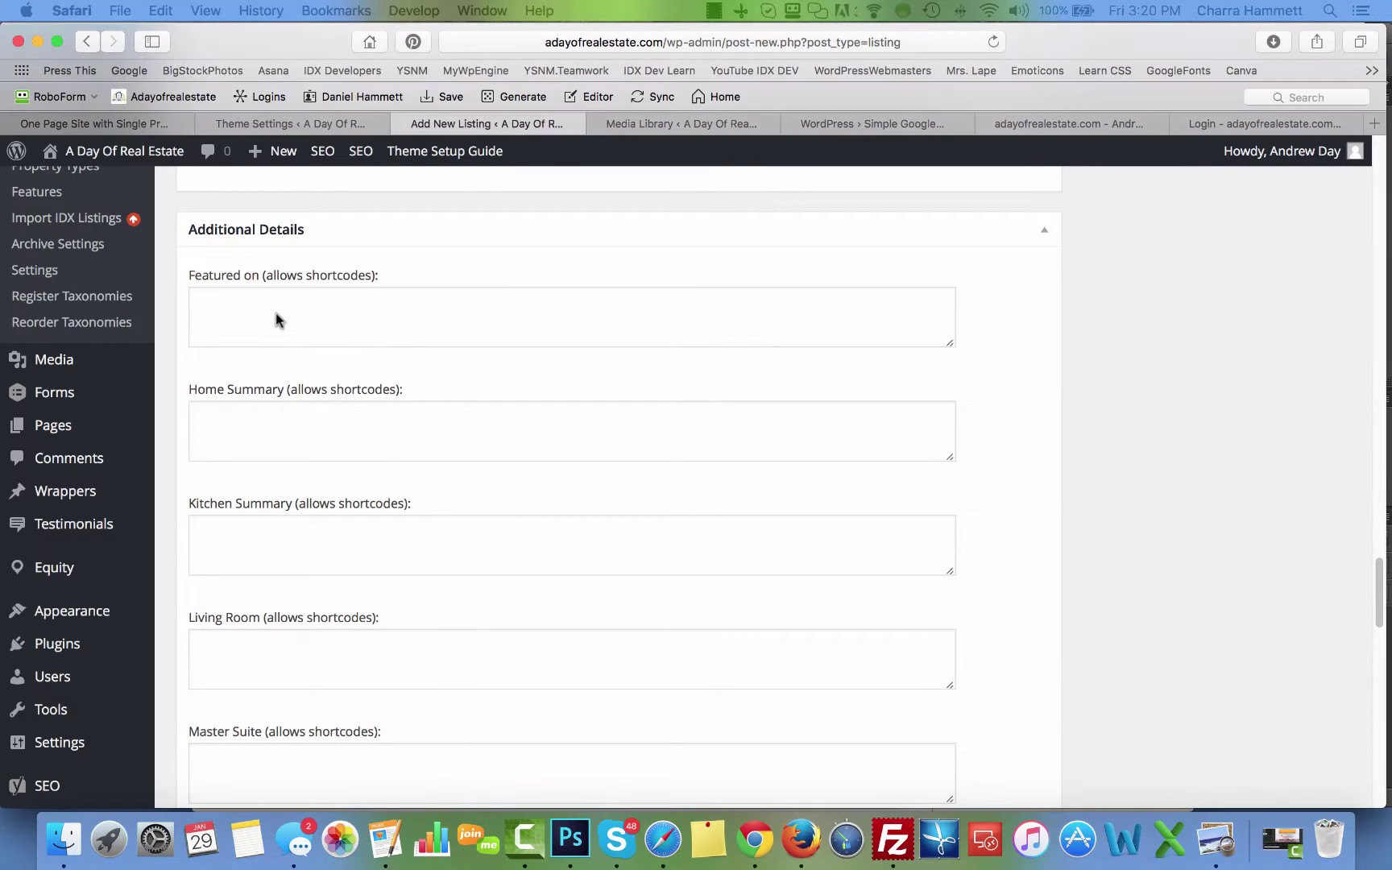
left_click(276, 319)
key("super+v")
left_click(256, 435)
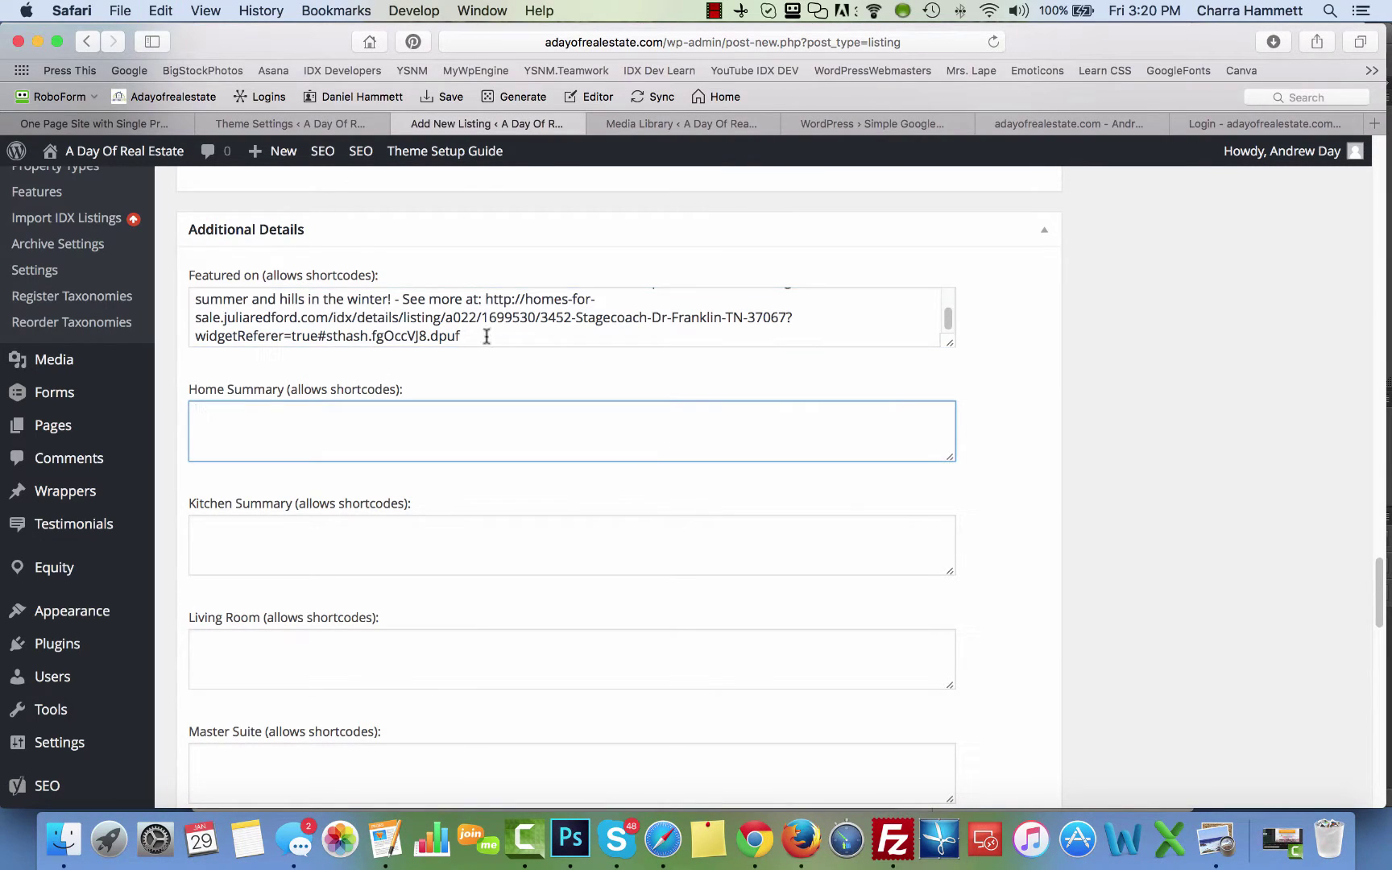
left_click_drag(487, 337, 487, 297)
key("BackSpace")
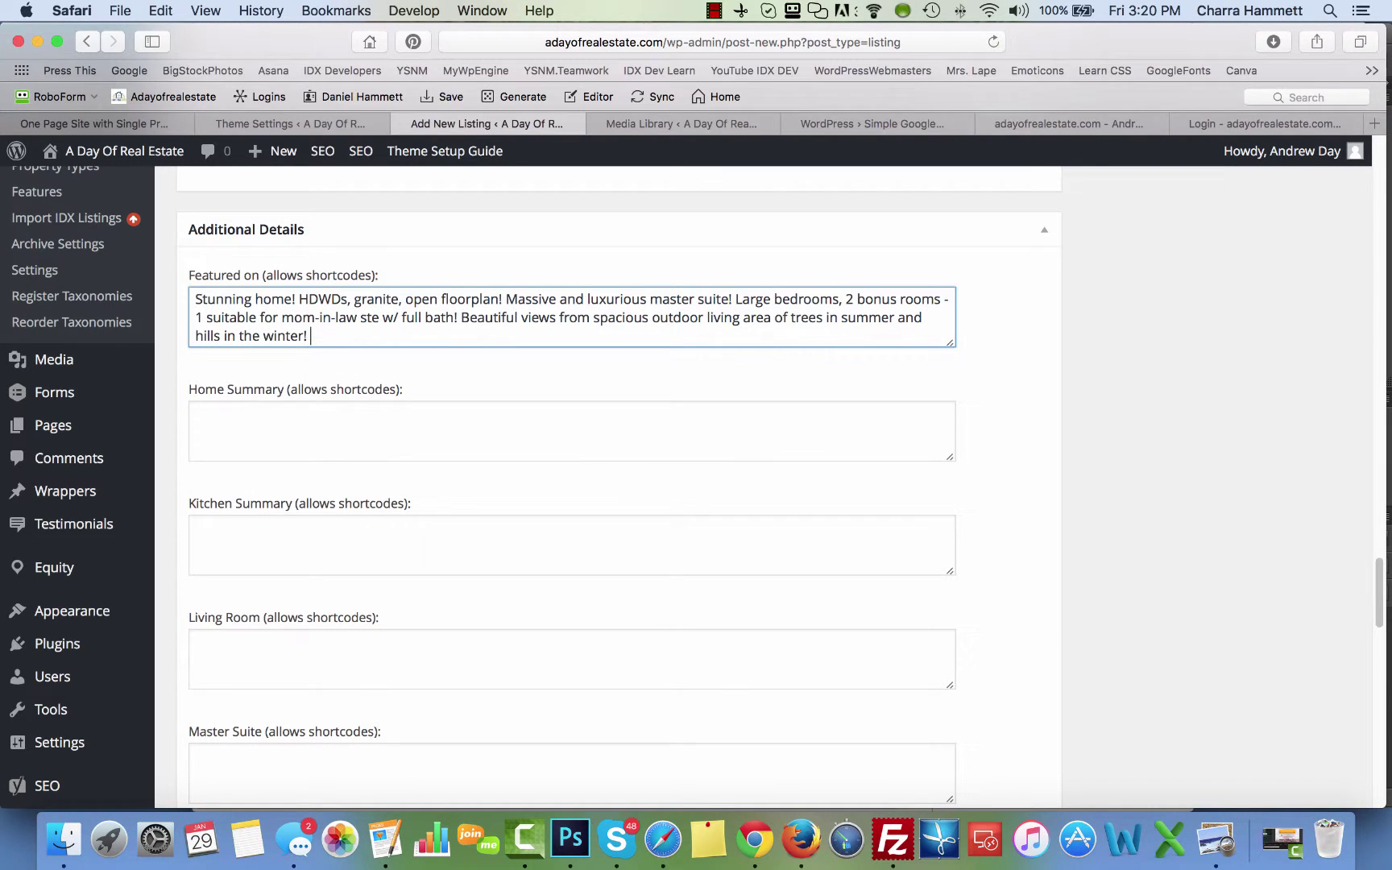
key("super+a")
key("super+c")
Step: Paste the description into Home, Kitchen, Living Room, Master Suite and School and Neighborhood Info fields
left_click(472, 414)
key("super+v")
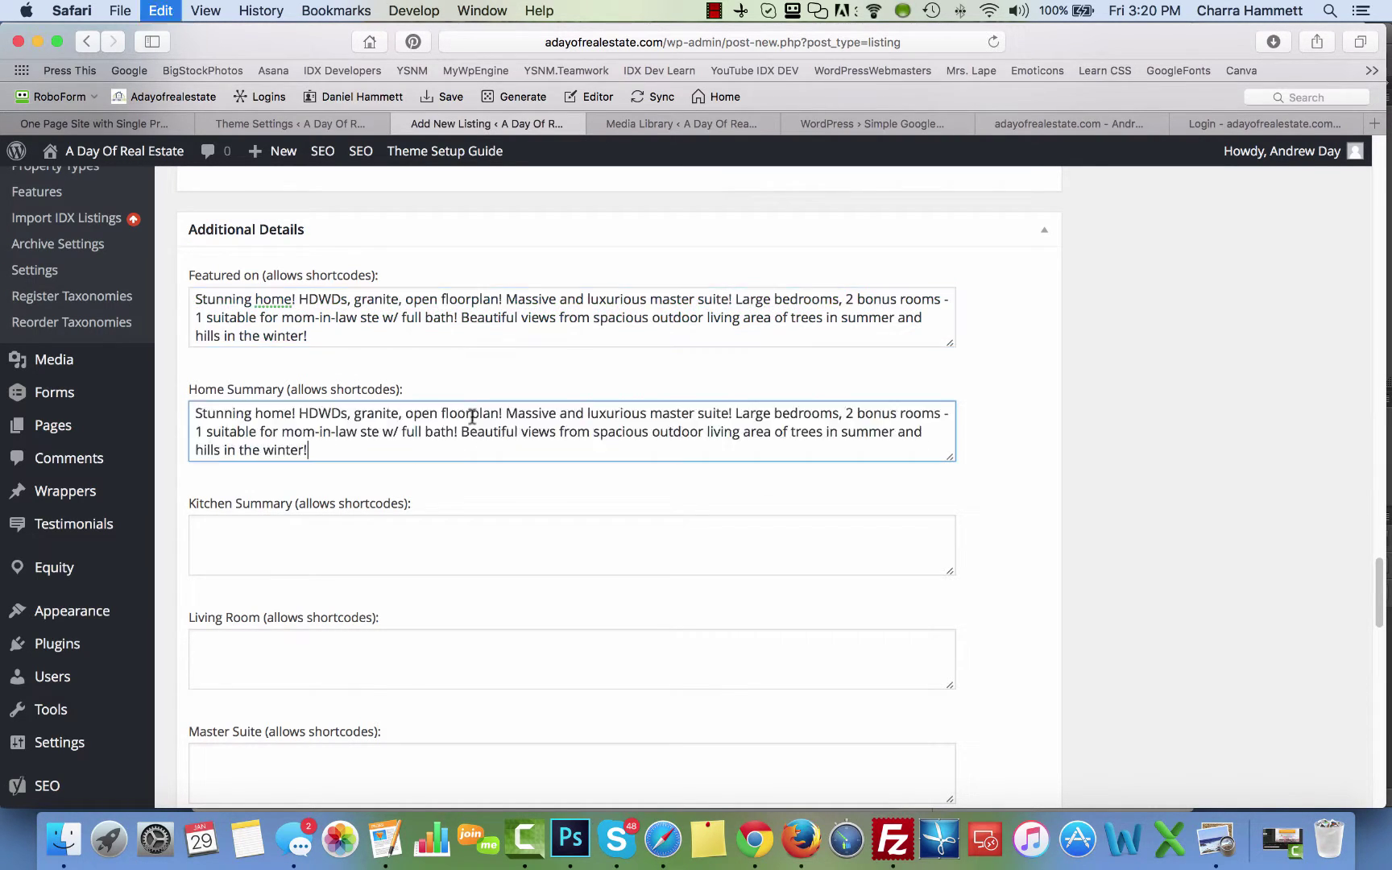
left_click(403, 534)
key("super+v")
left_click(384, 650)
key("super+v")
scroll(384, 650, "down", 5)
left_click(382, 556)
key("super+v")
left_click(360, 653)
key("super+v")
scroll(361, 654, "down", 6)
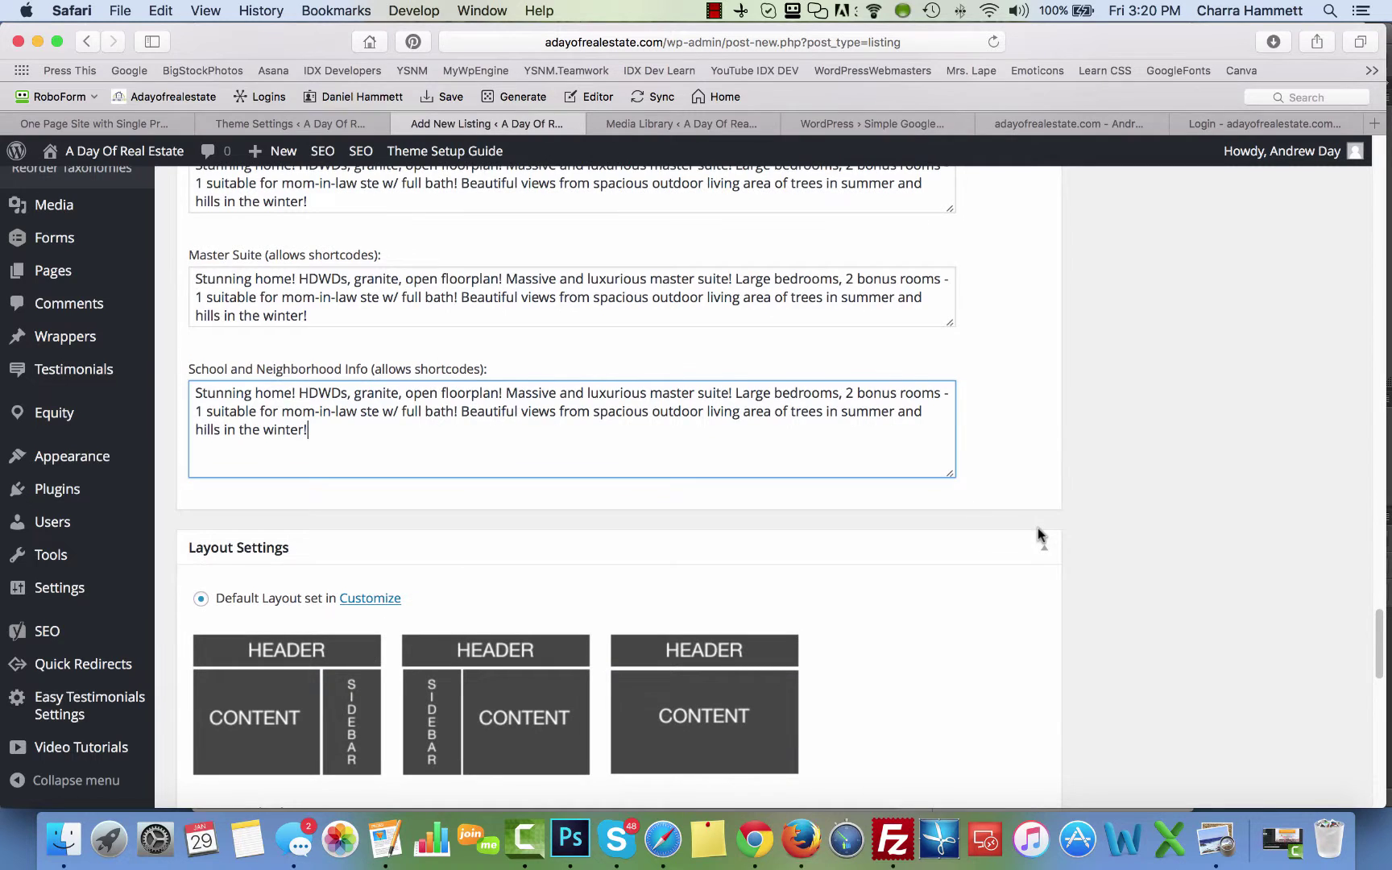
scroll(1038, 528, "down", 10)
scroll(1037, 532, "down", 12)
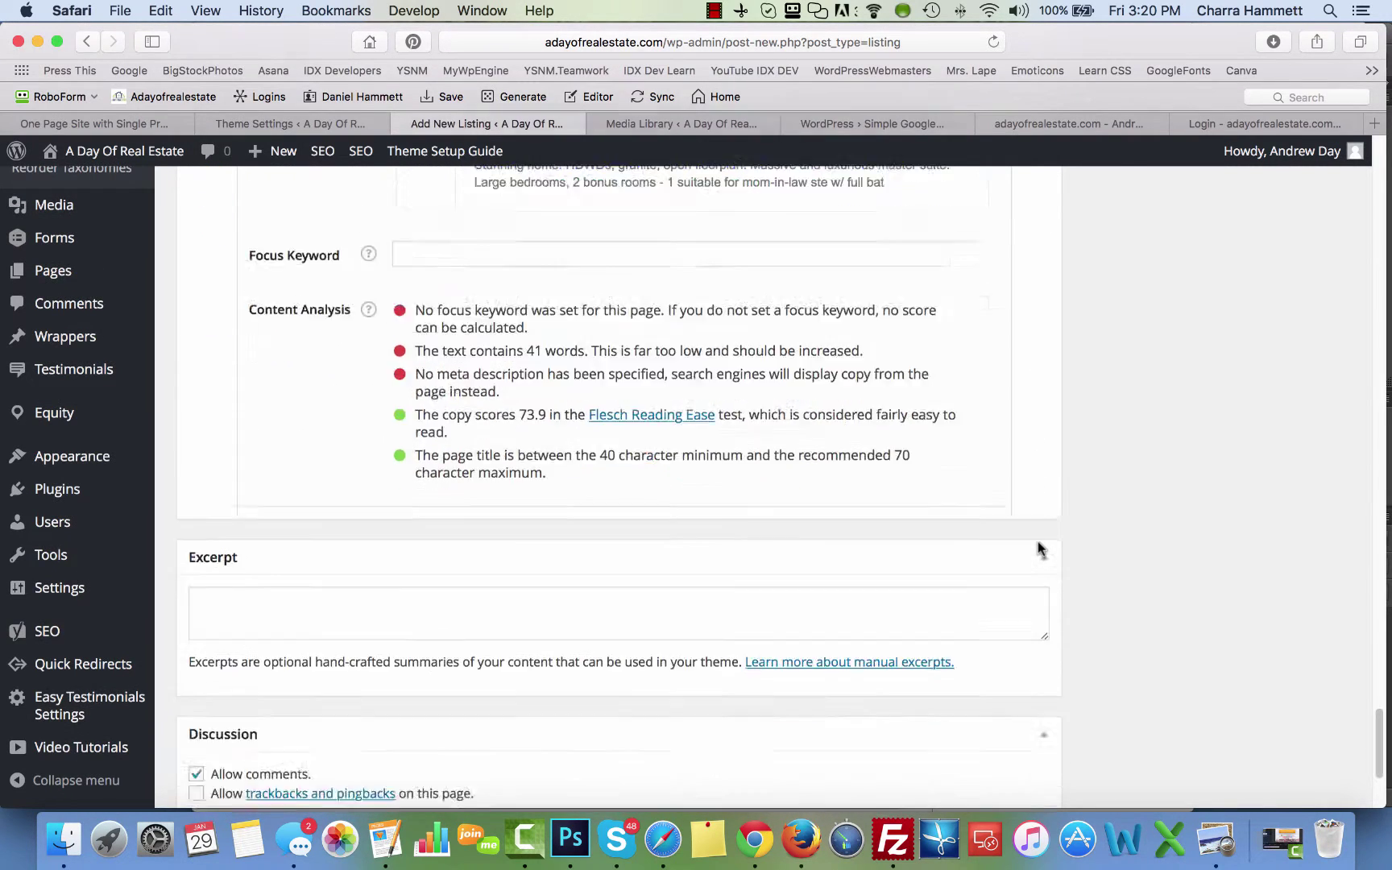
scroll(1038, 541, "down", 6)
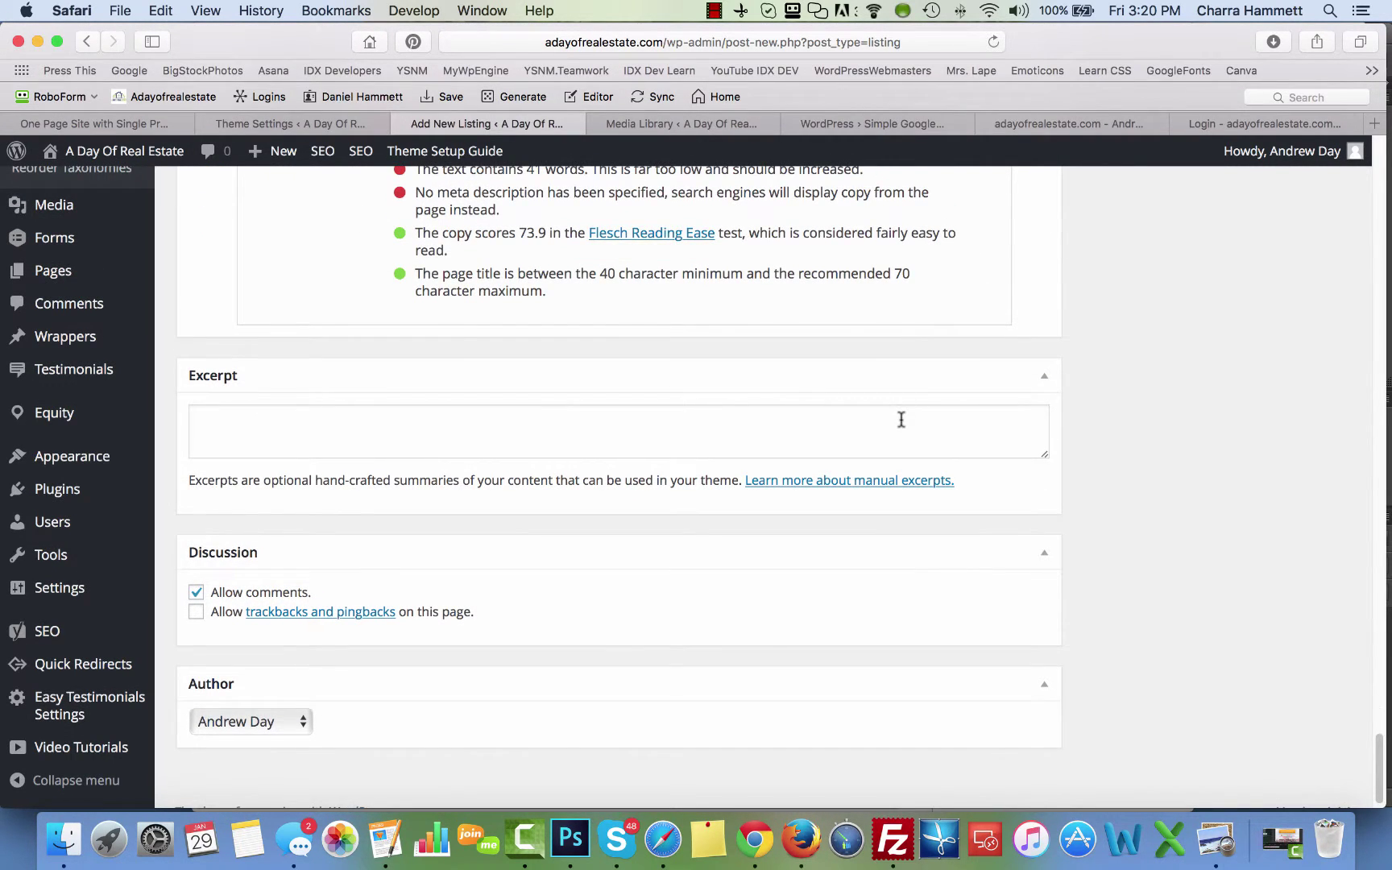
scroll(1206, 425, "up", 20)
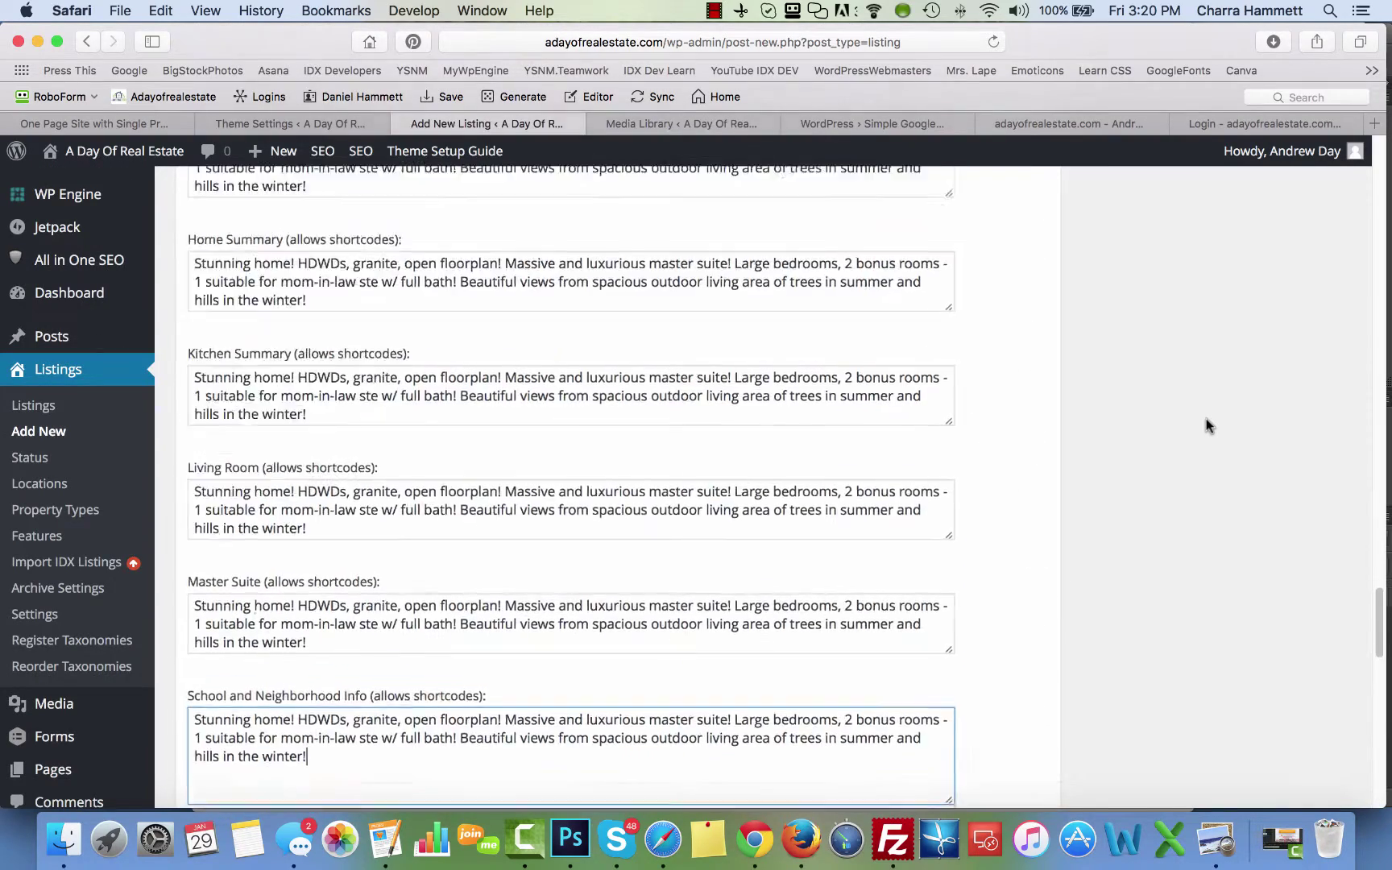
scroll(1205, 420, "up", 15)
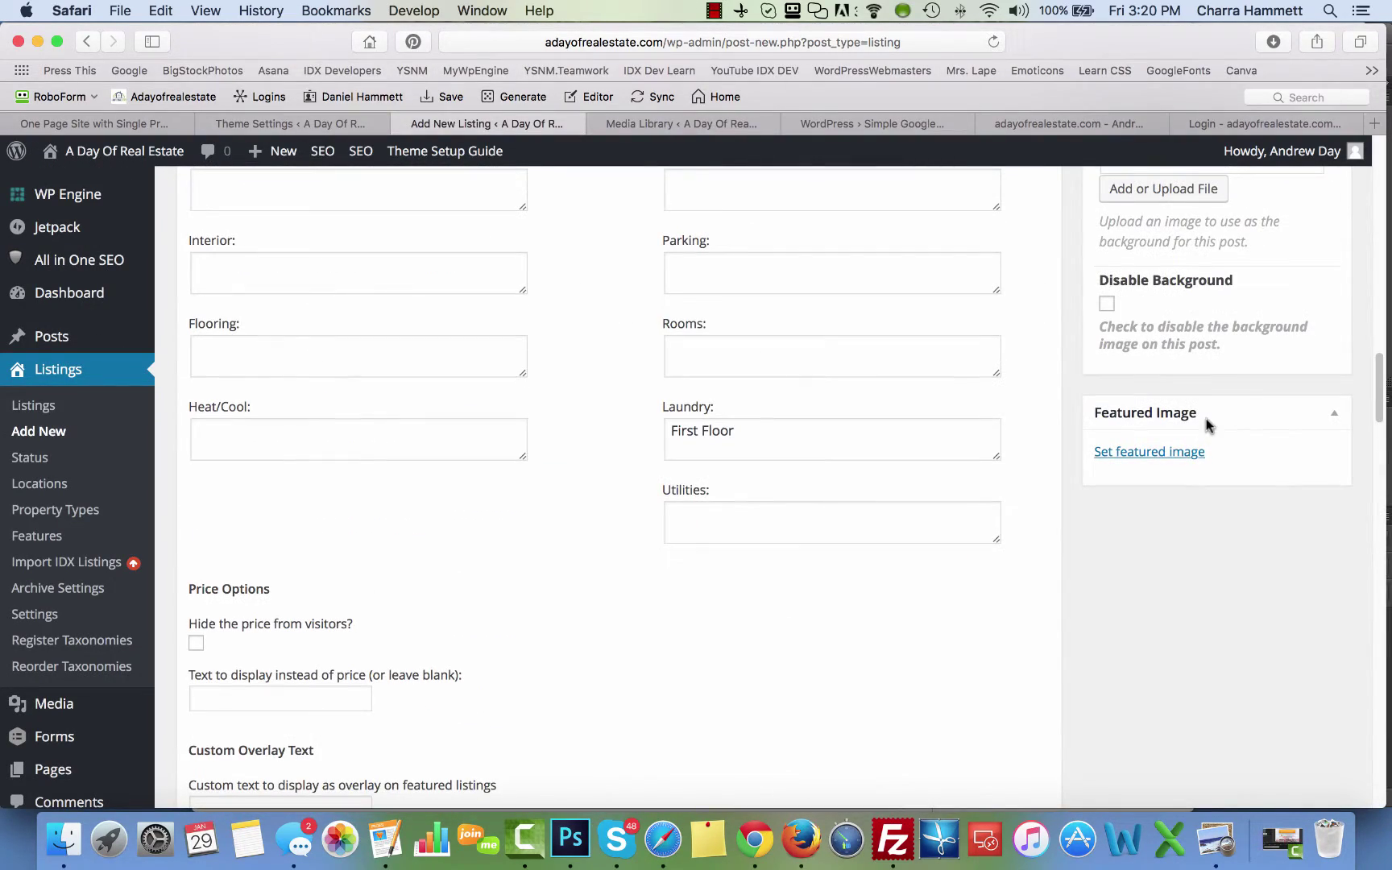
scroll(1211, 372, "up", 3)
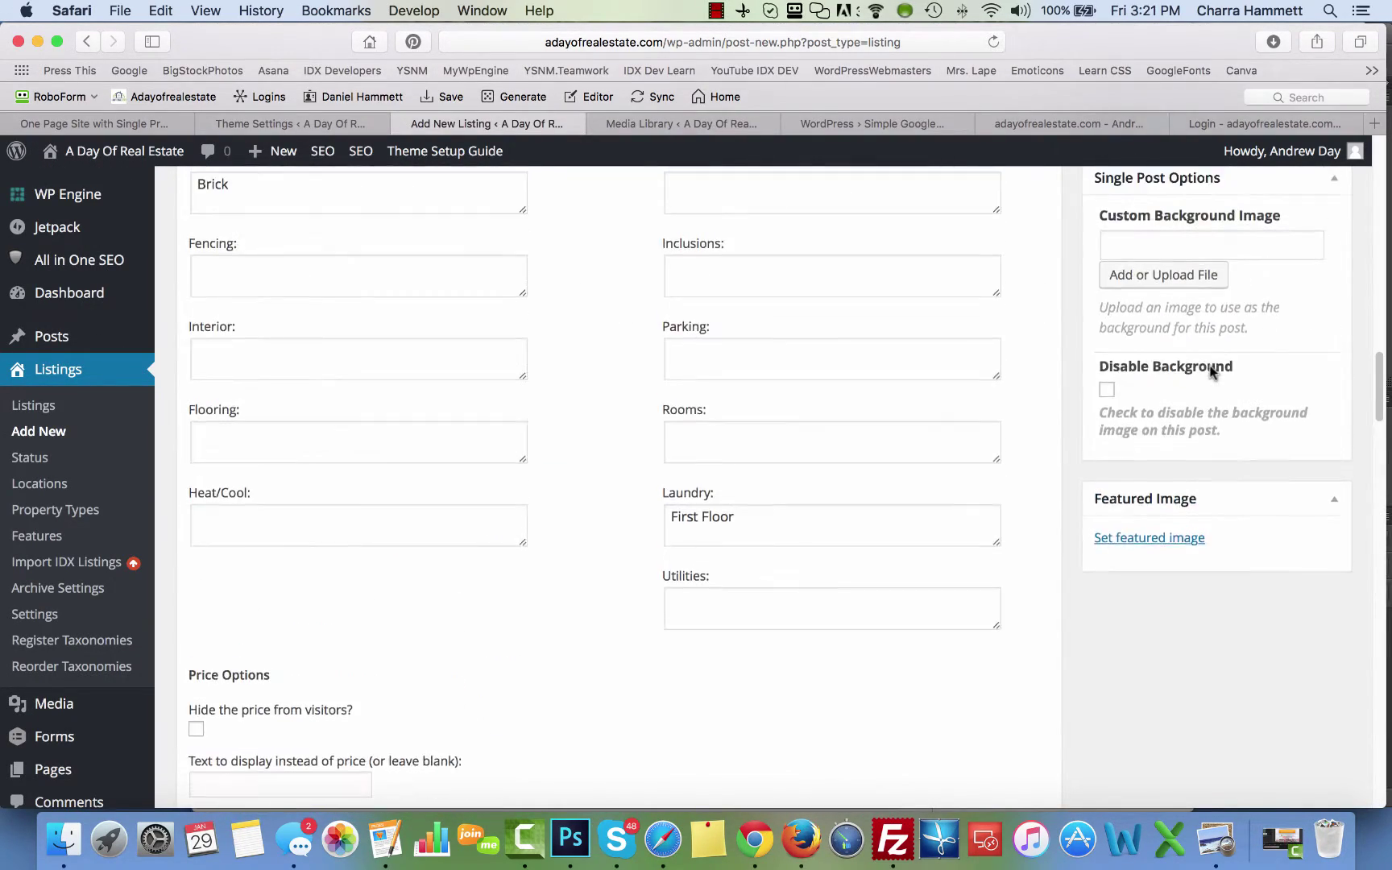
left_click(1140, 539)
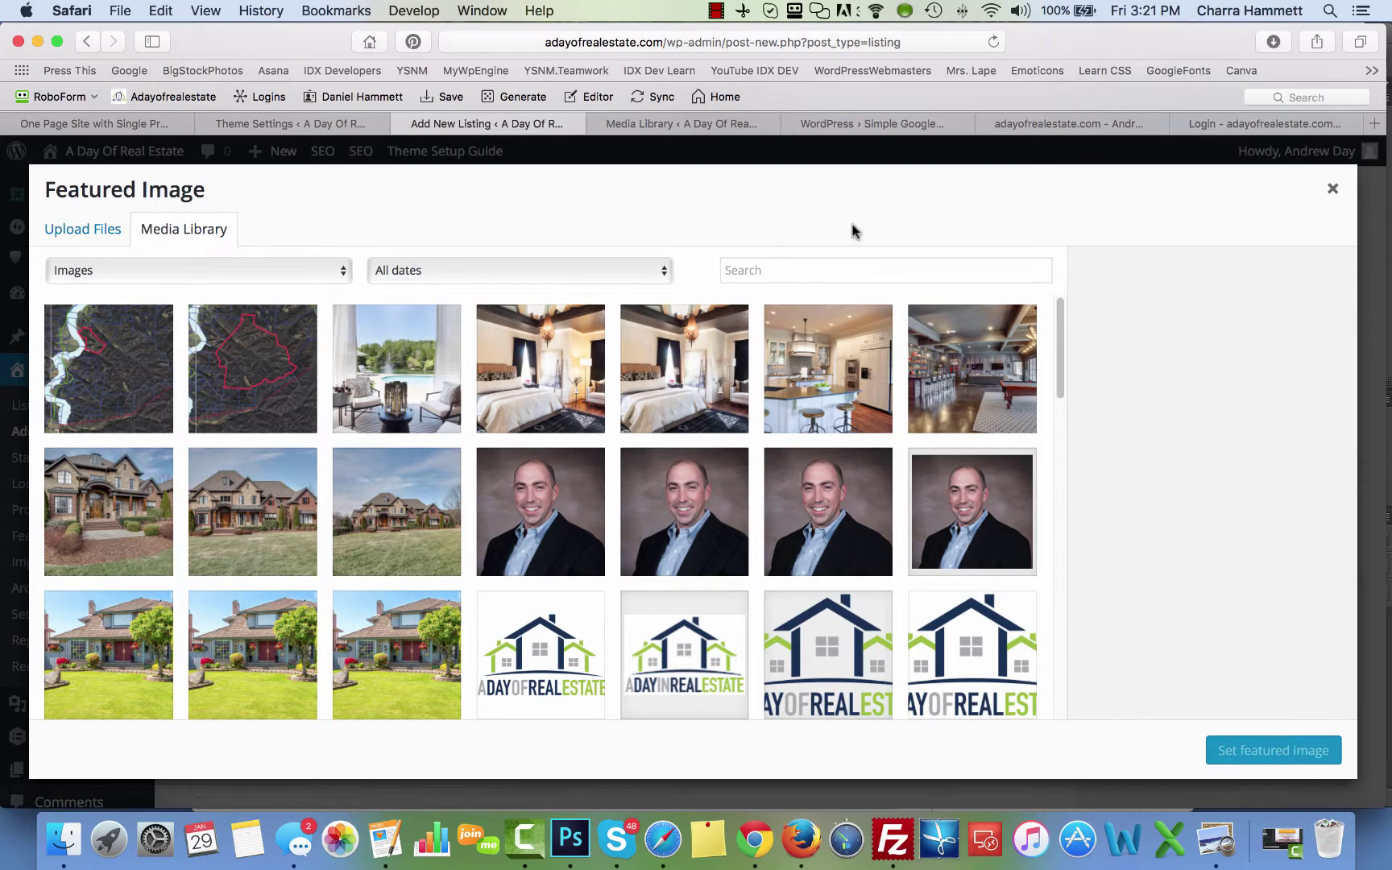
left_click(136, 512)
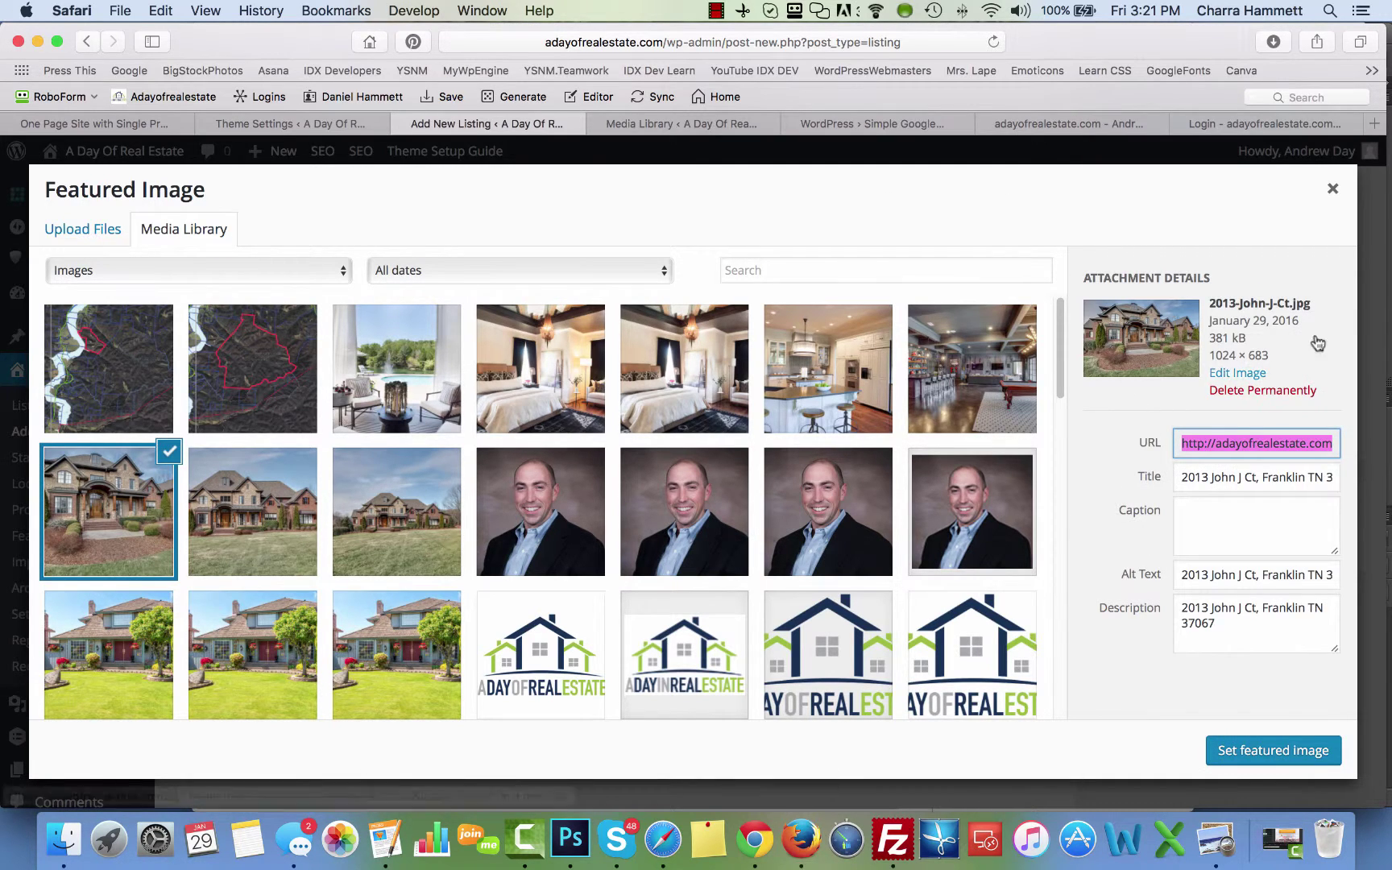
left_click(1239, 752)
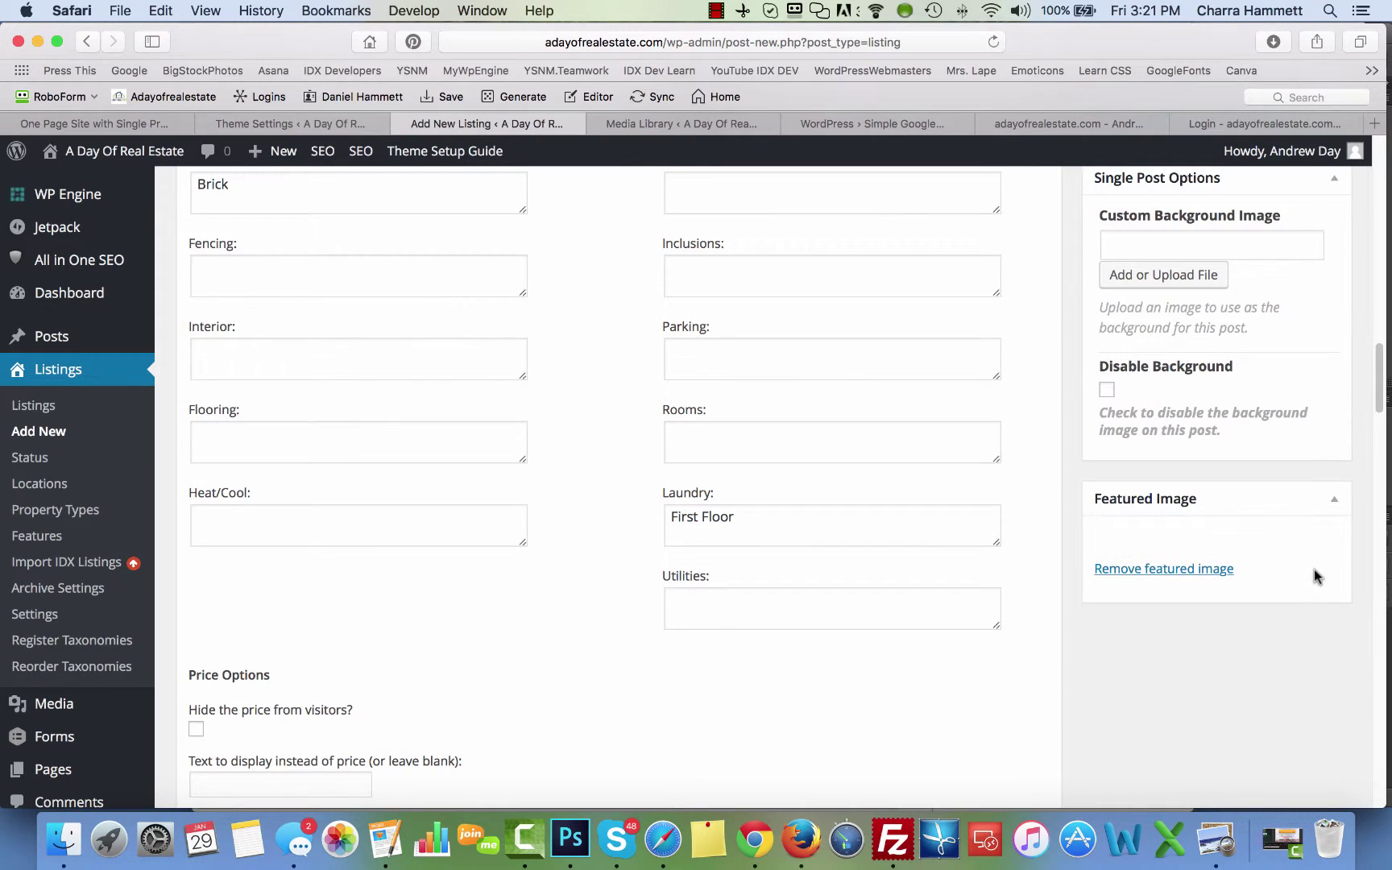
scroll(1314, 573, "up", 5)
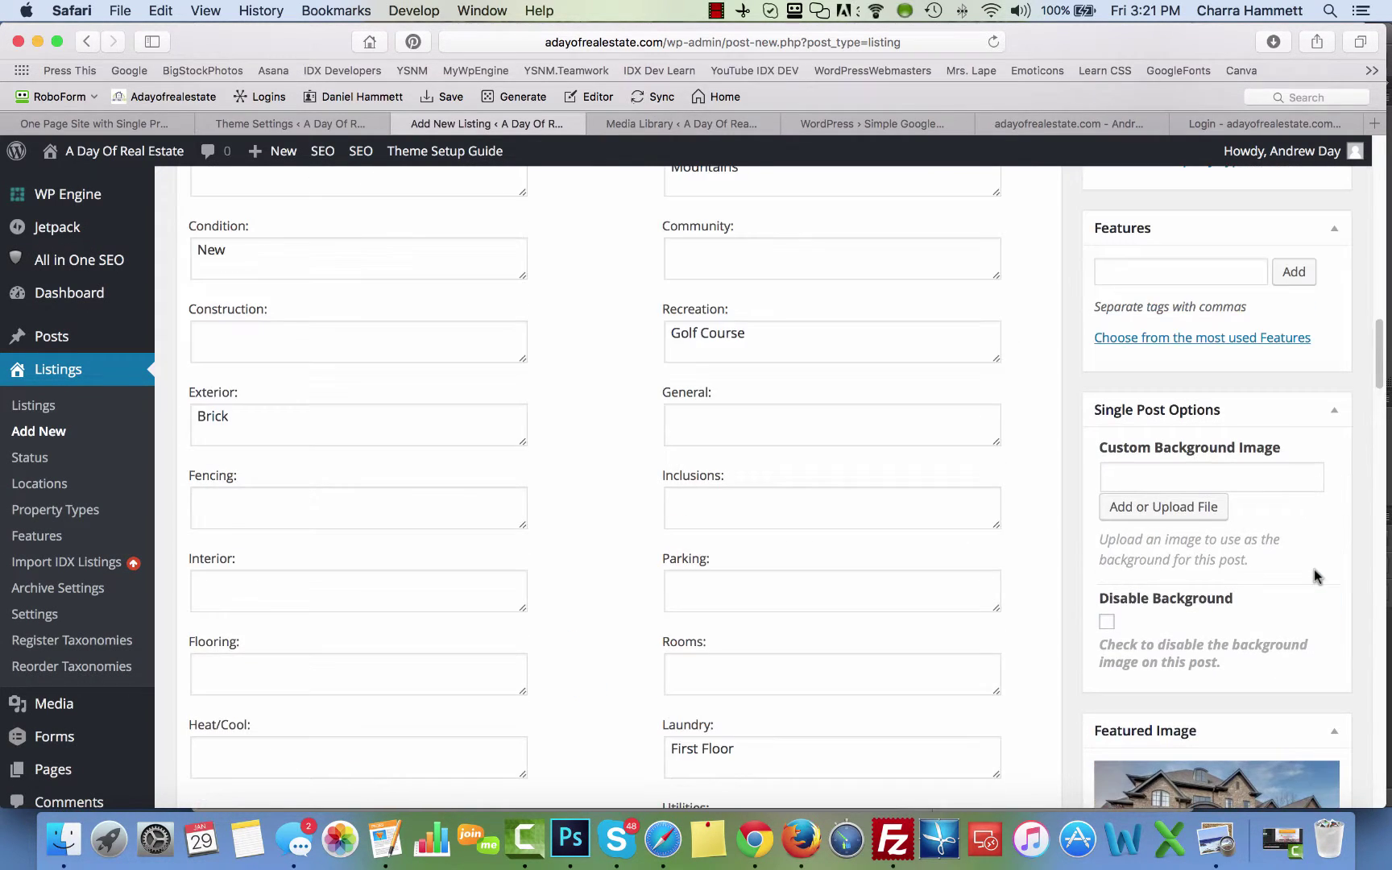
scroll(1240, 596, "down", 1)
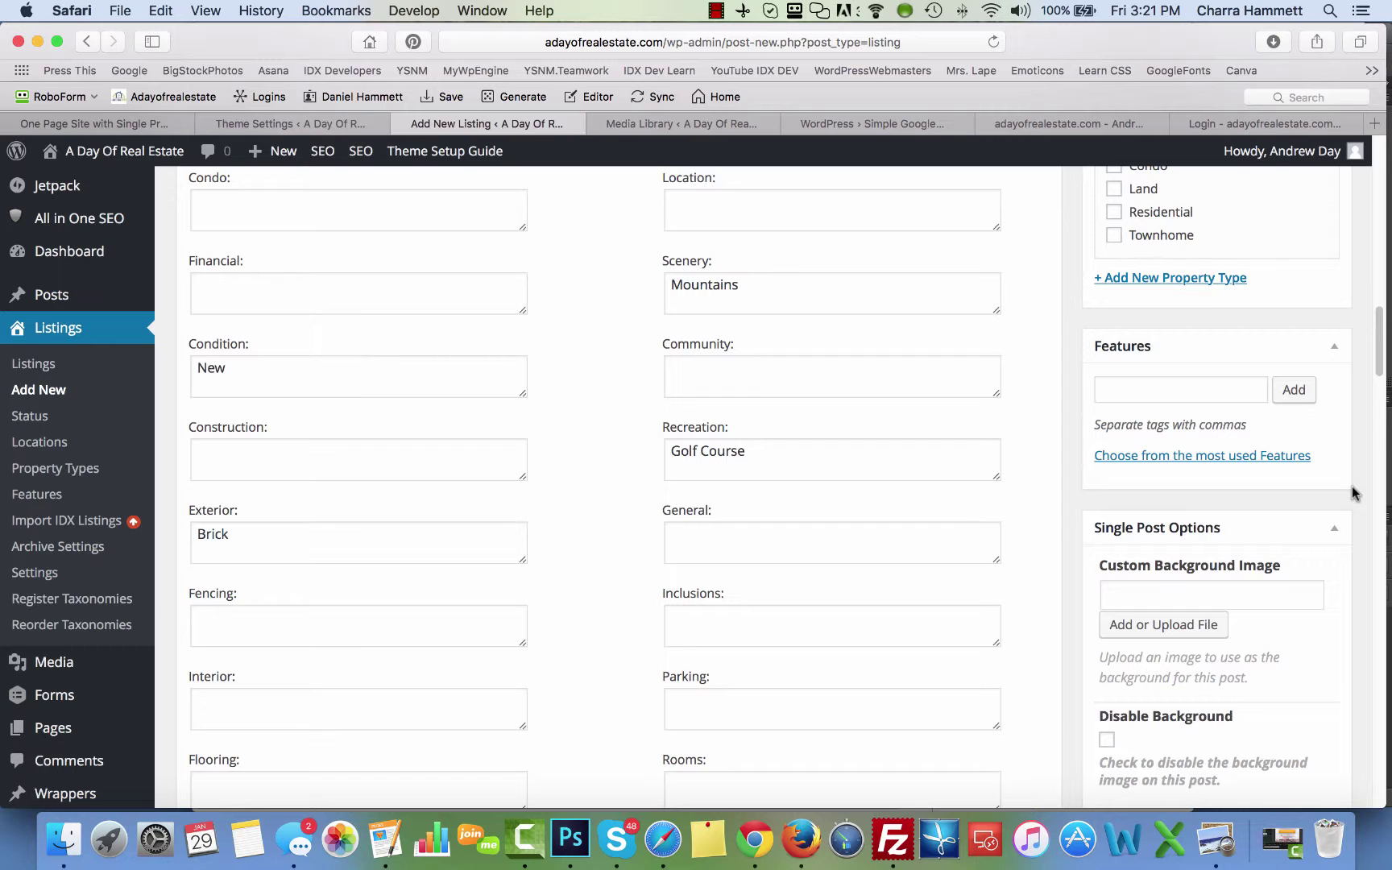
scroll(1351, 488, "down", 5)
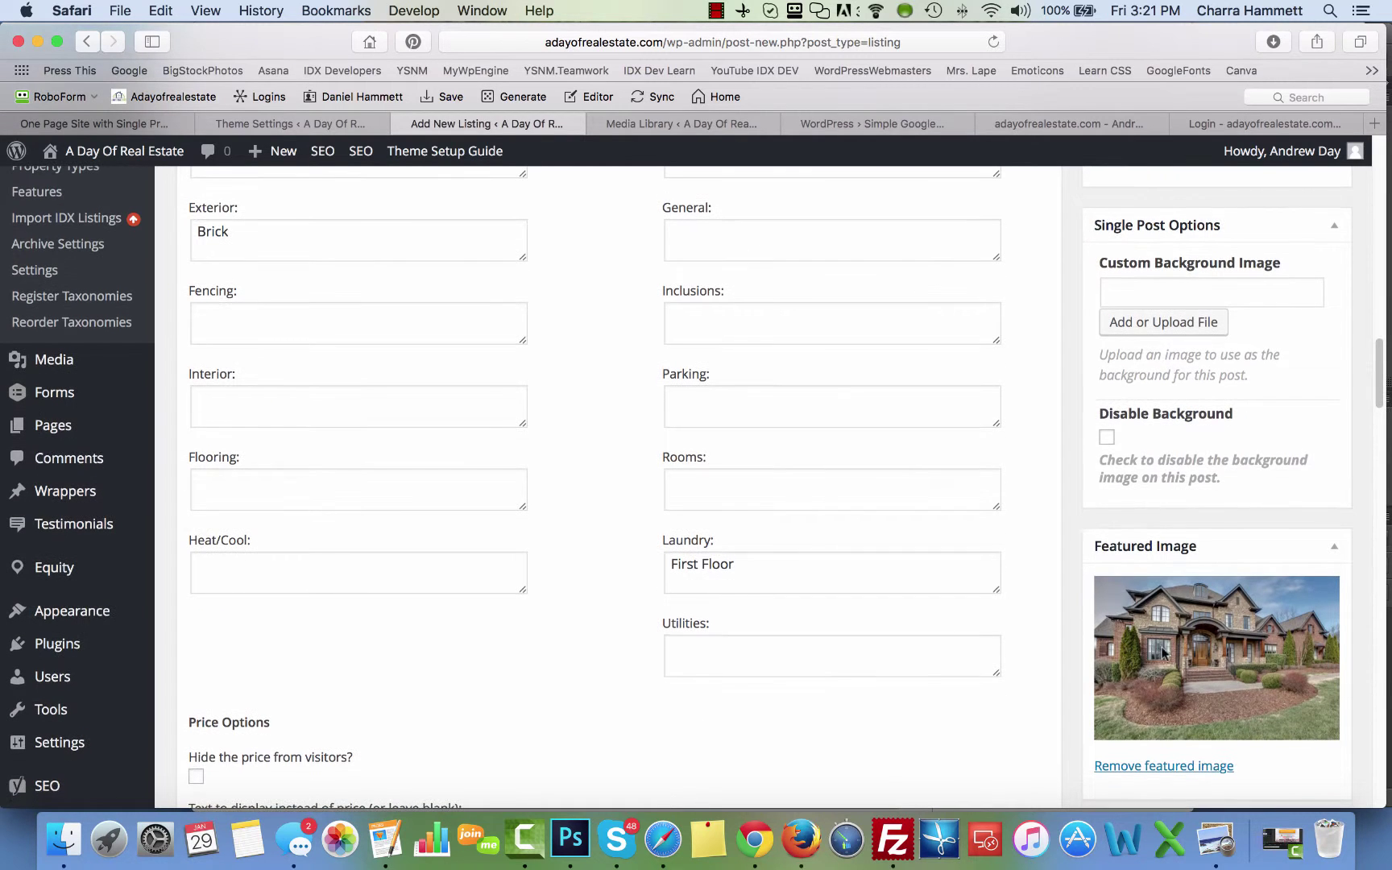
scroll(1269, 566, "up", 12)
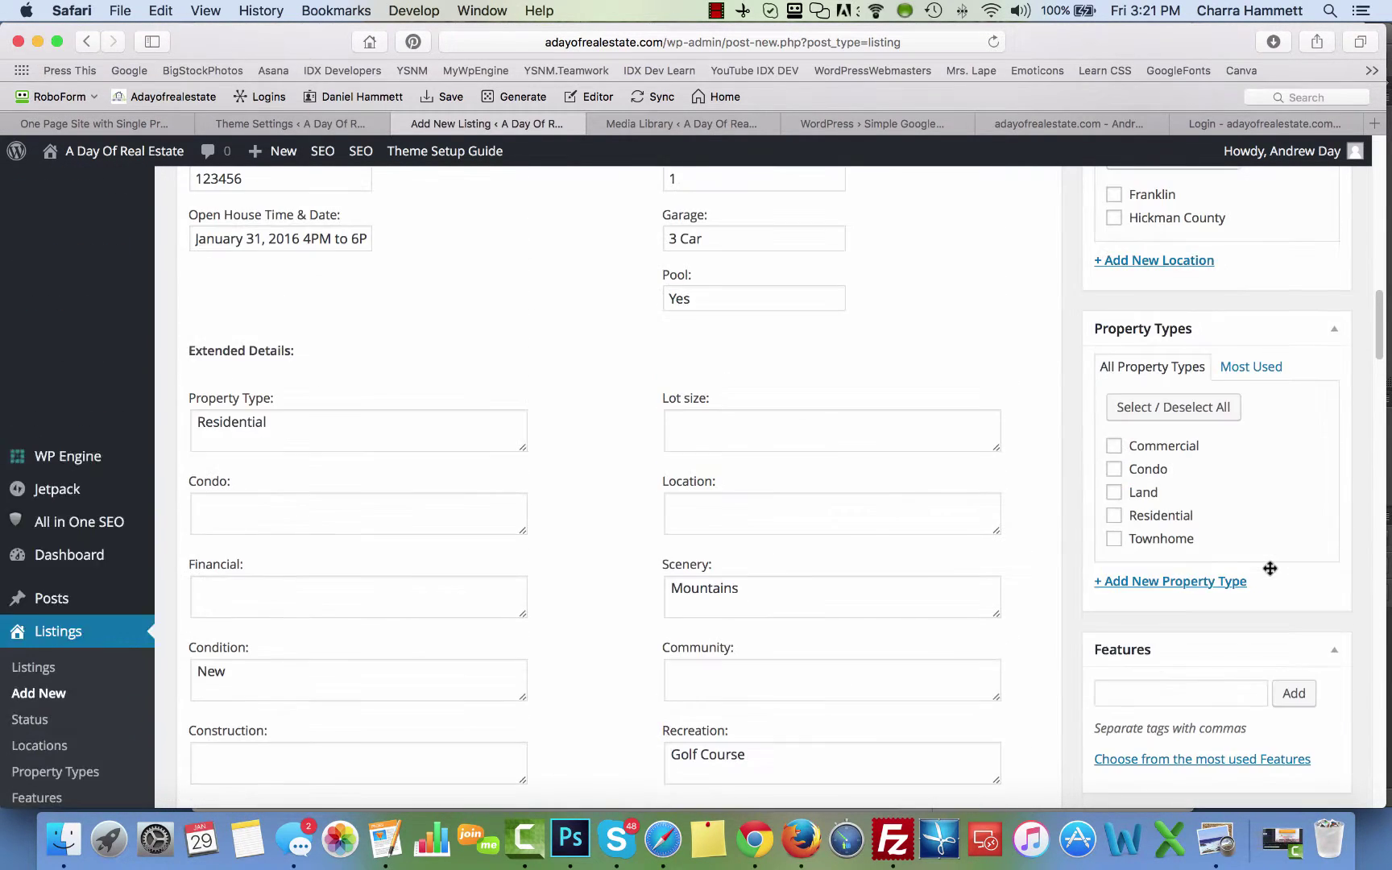
Step: Add Pool, granite counters and man cave as feature tags and tick Residential property type
left_click(1192, 690)
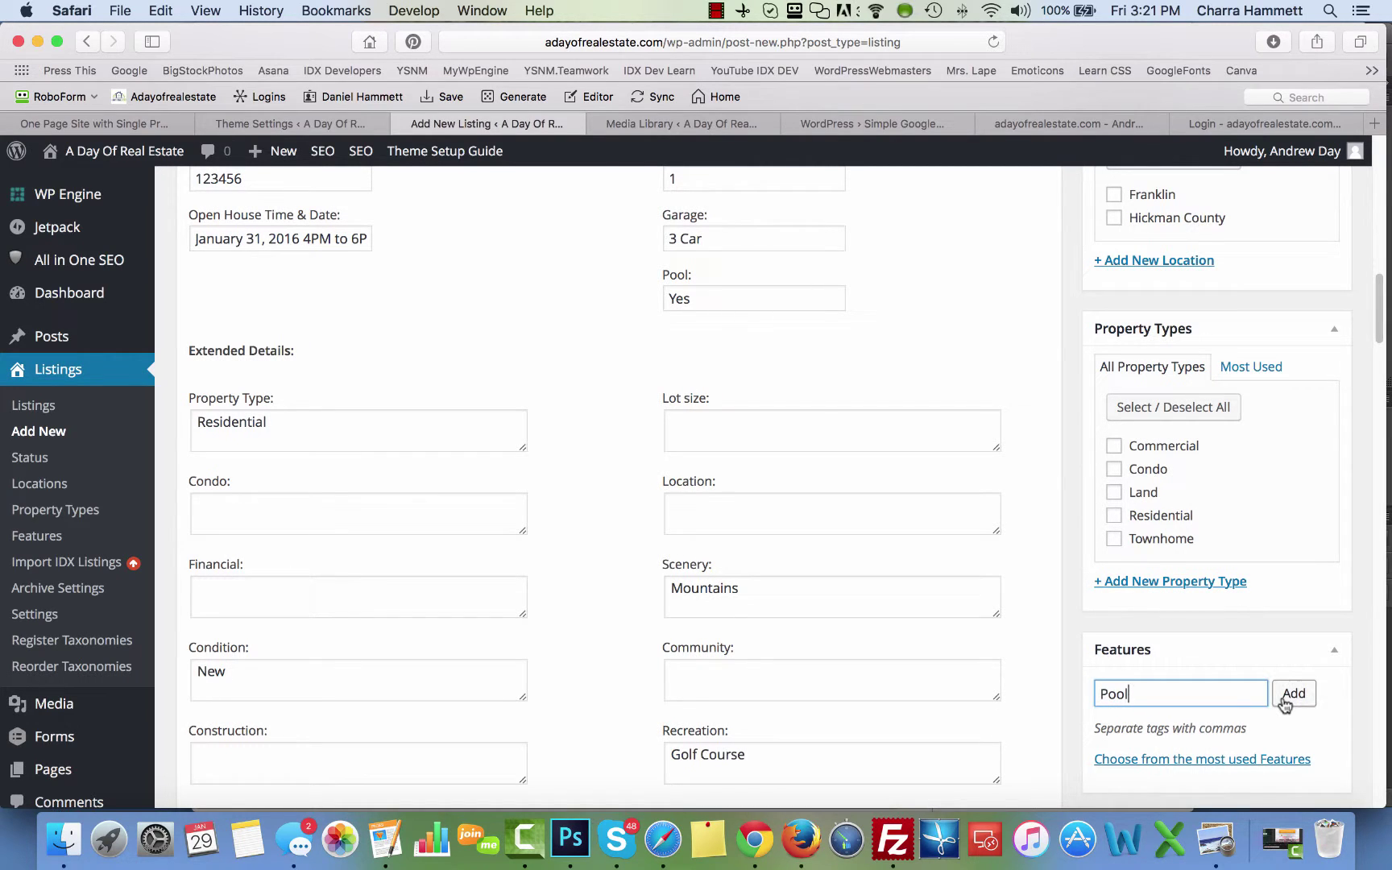
left_click(1293, 693)
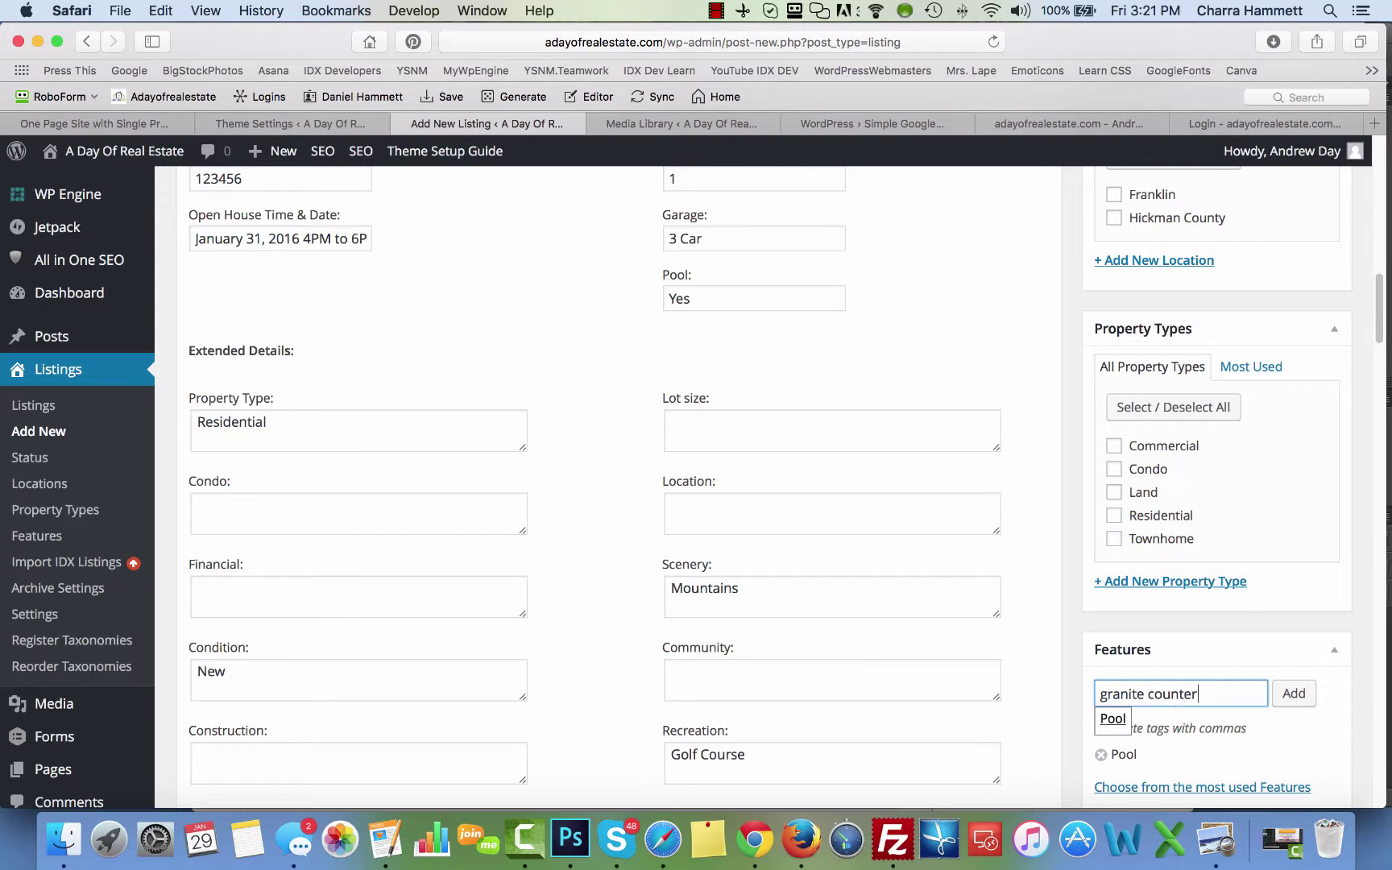
type("granite counters")
key("Return")
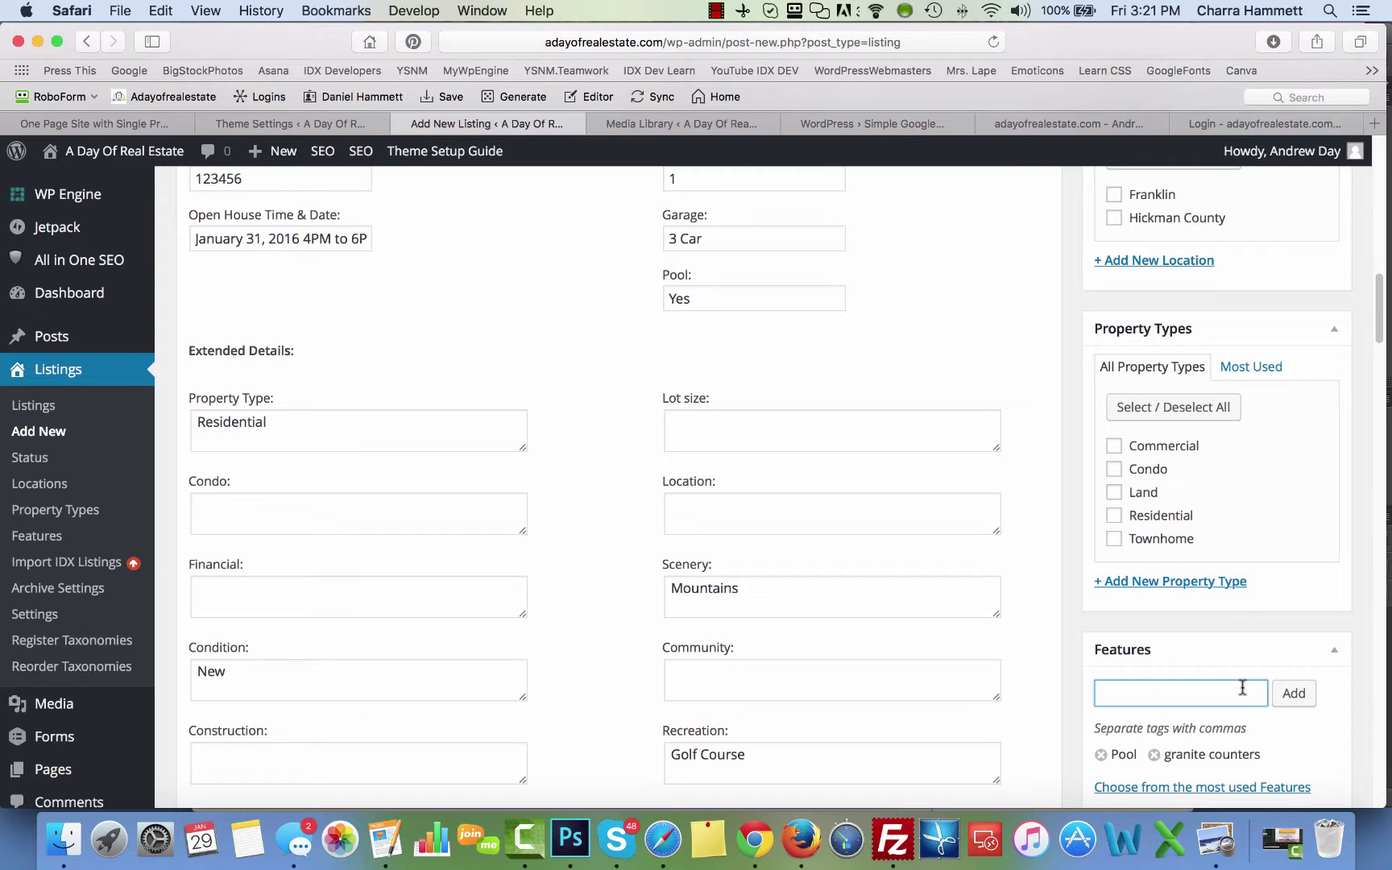
type("man cave")
left_click(1295, 695)
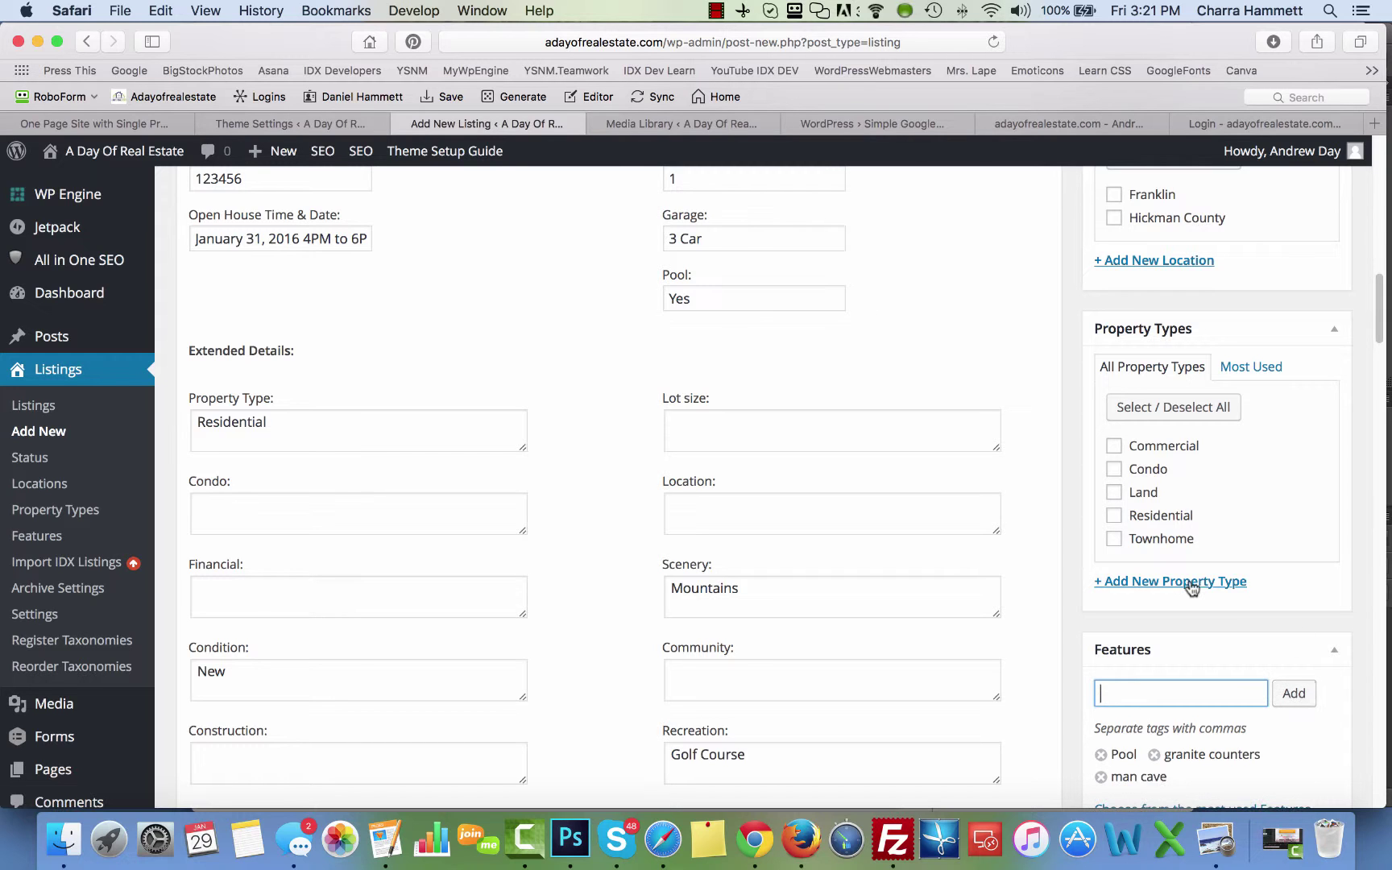
scroll(1305, 482, "up", 1)
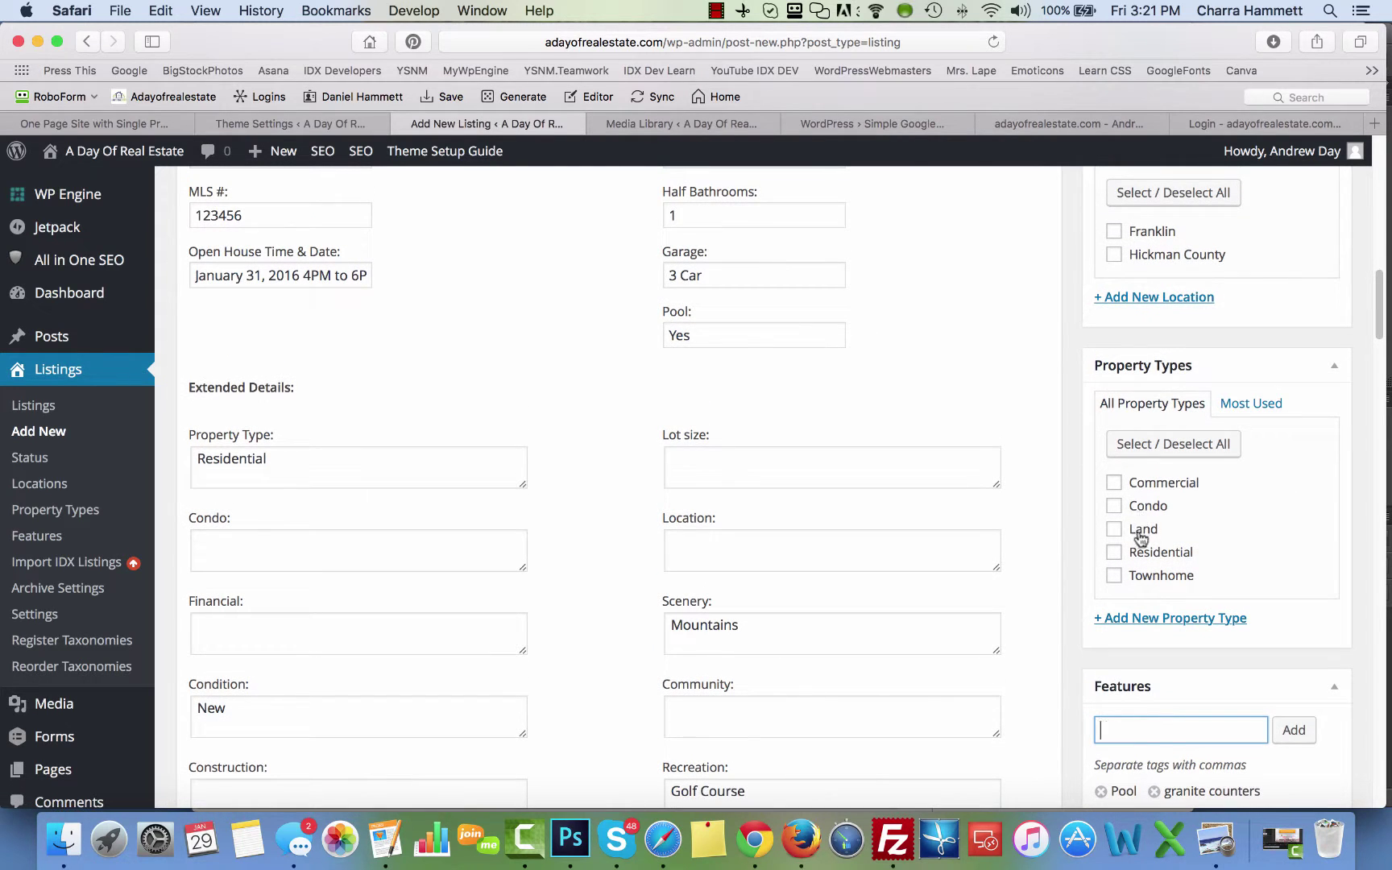
left_click(1116, 553)
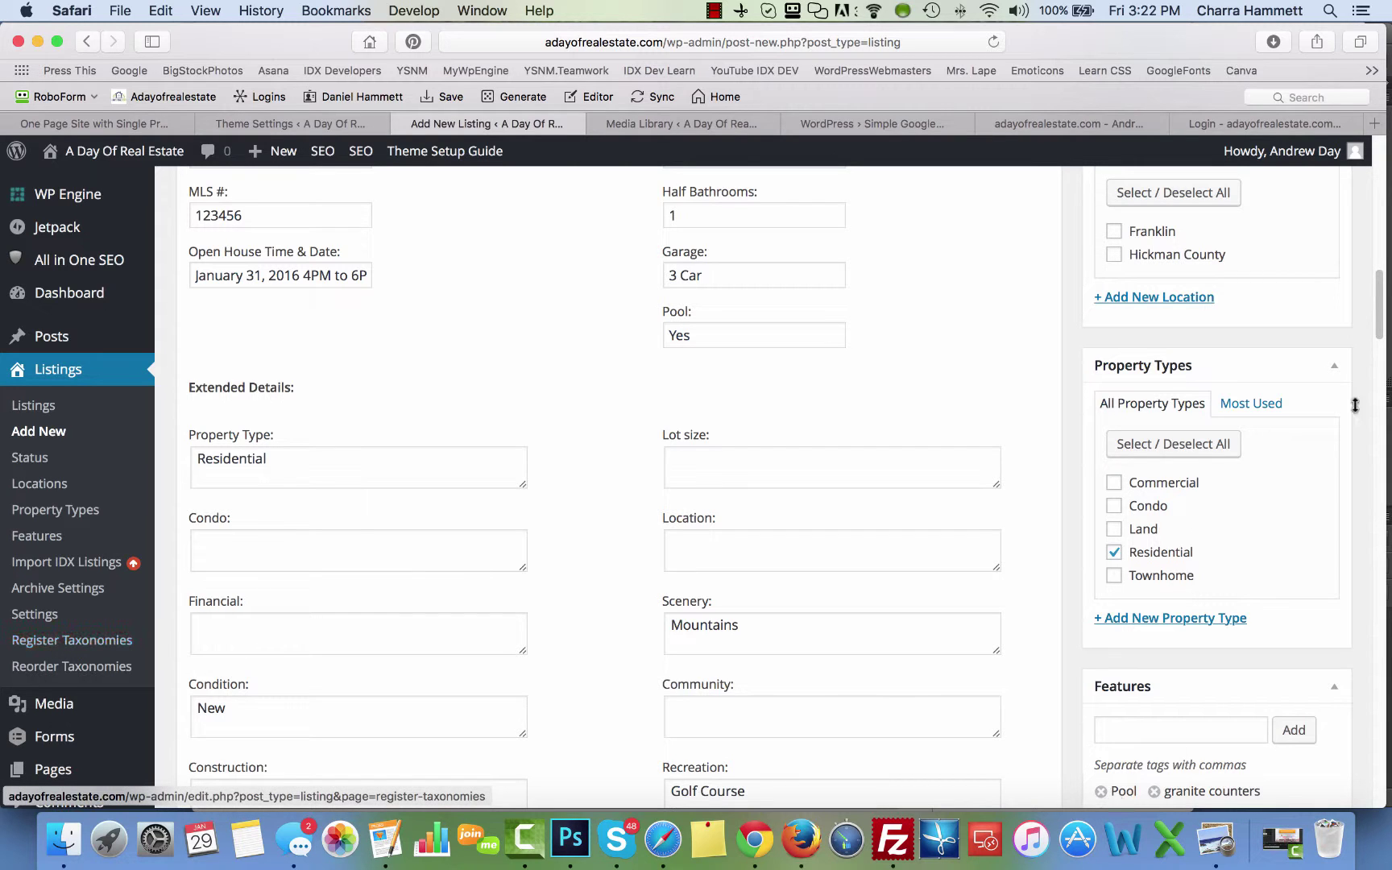
Step: Tick the Franklin location and Featured status, then publish the listing
scroll(1252, 603, "up", 5)
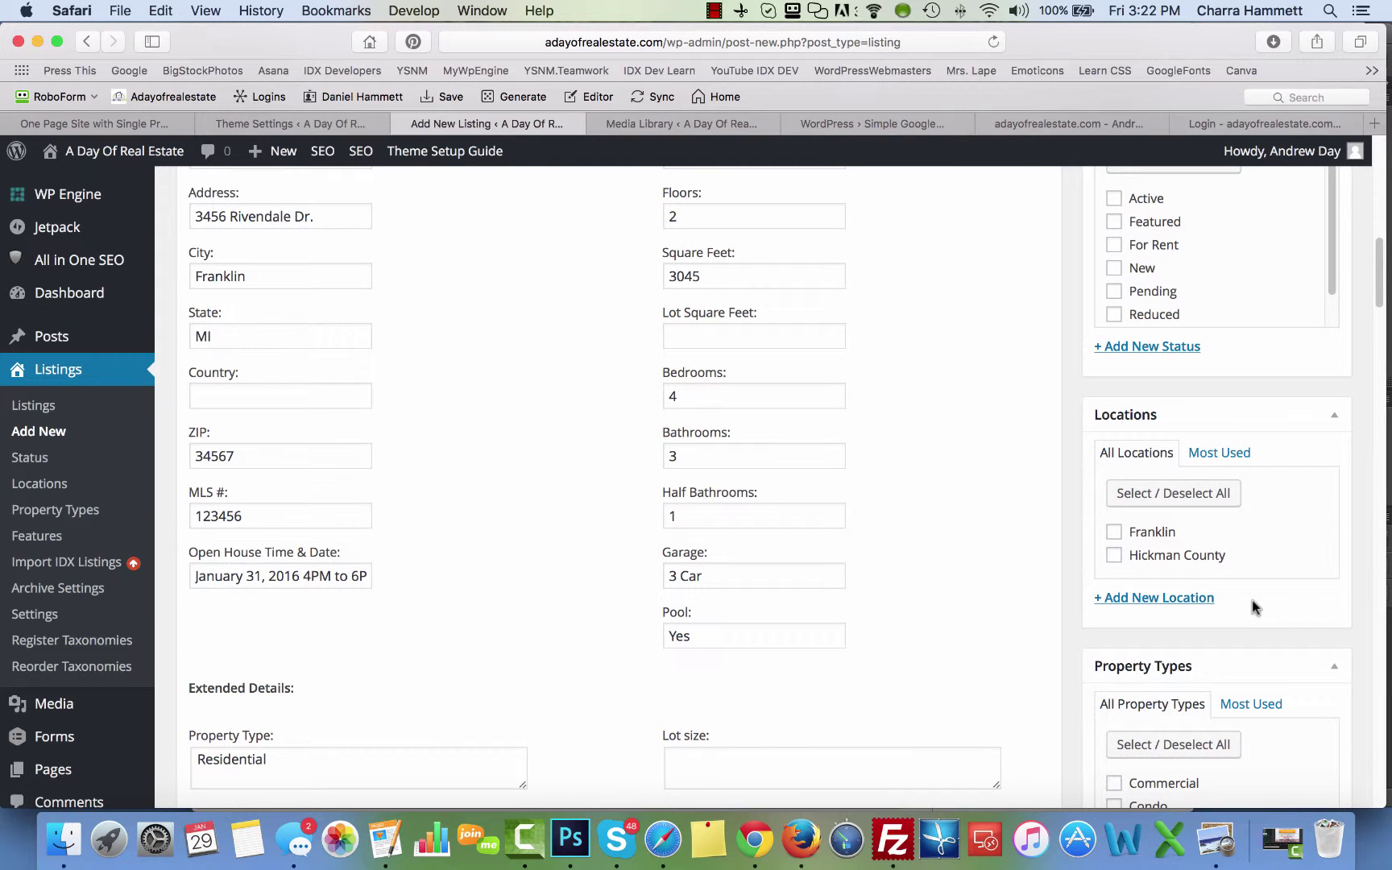
left_click(1160, 532)
scroll(1342, 468, "up", 4)
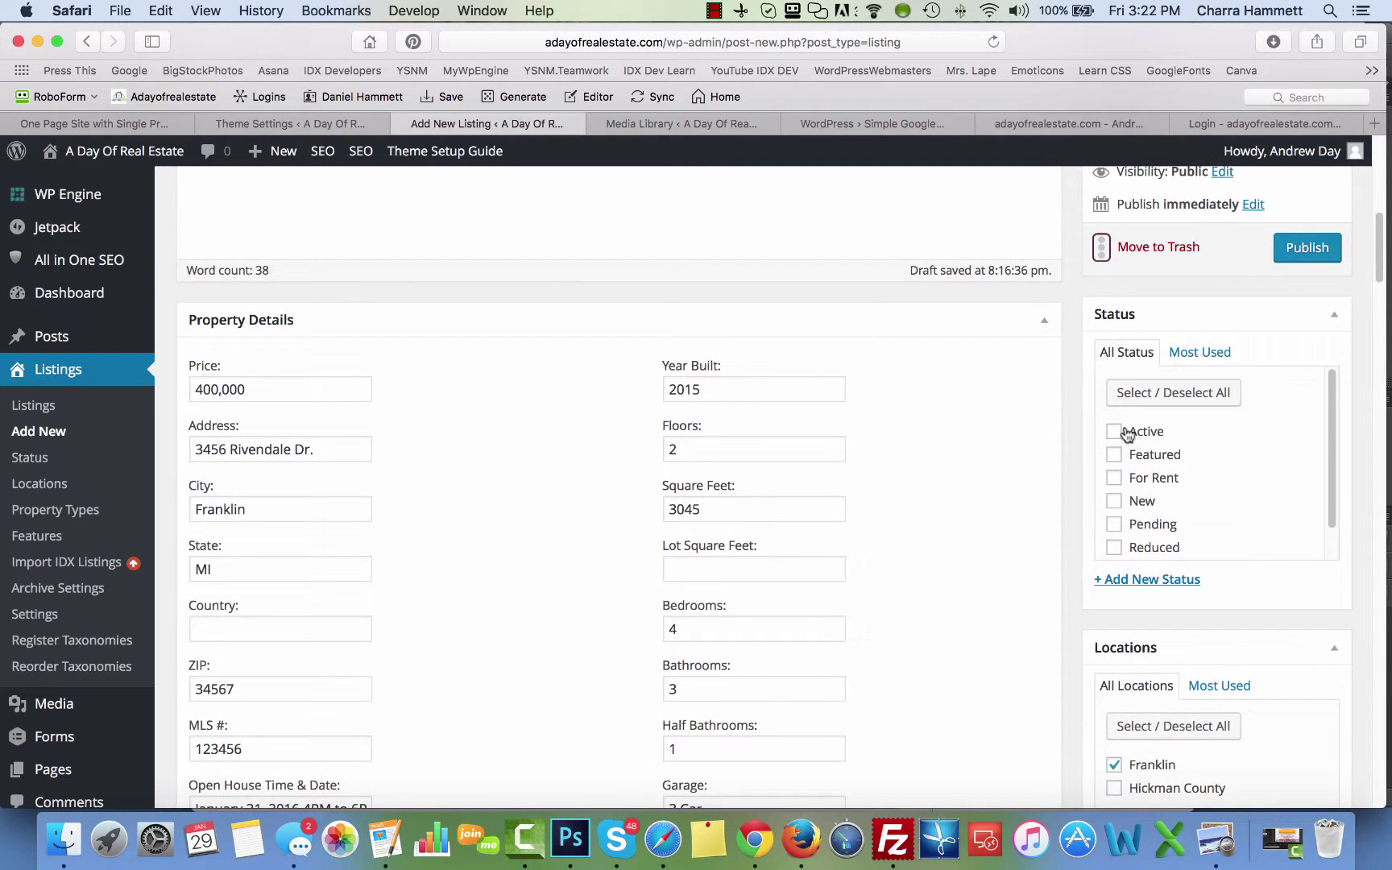
left_click(1115, 456)
scroll(1350, 465, "up", 3)
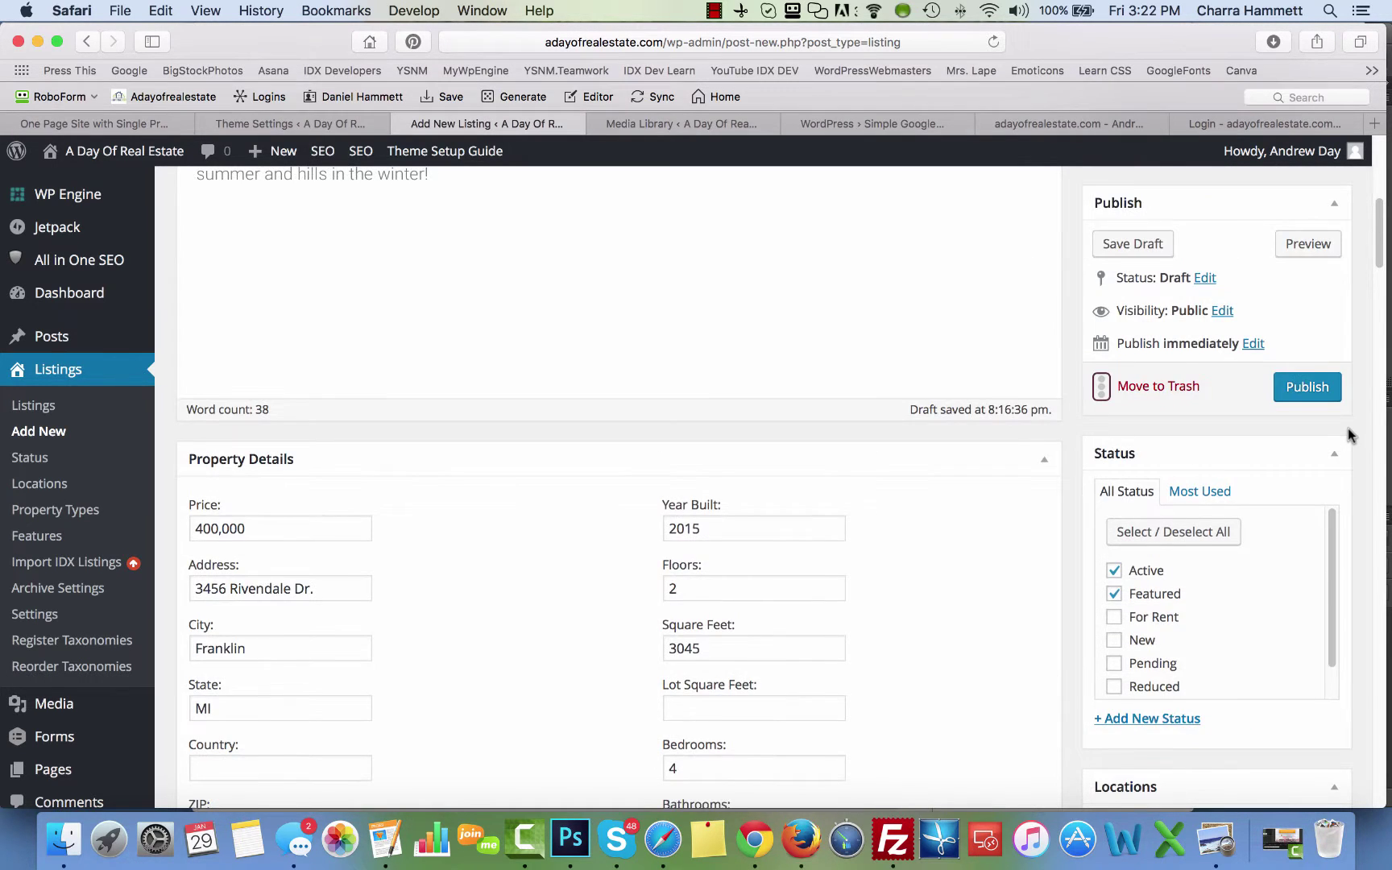
scroll(1354, 439, "up", 2)
left_click(1301, 484)
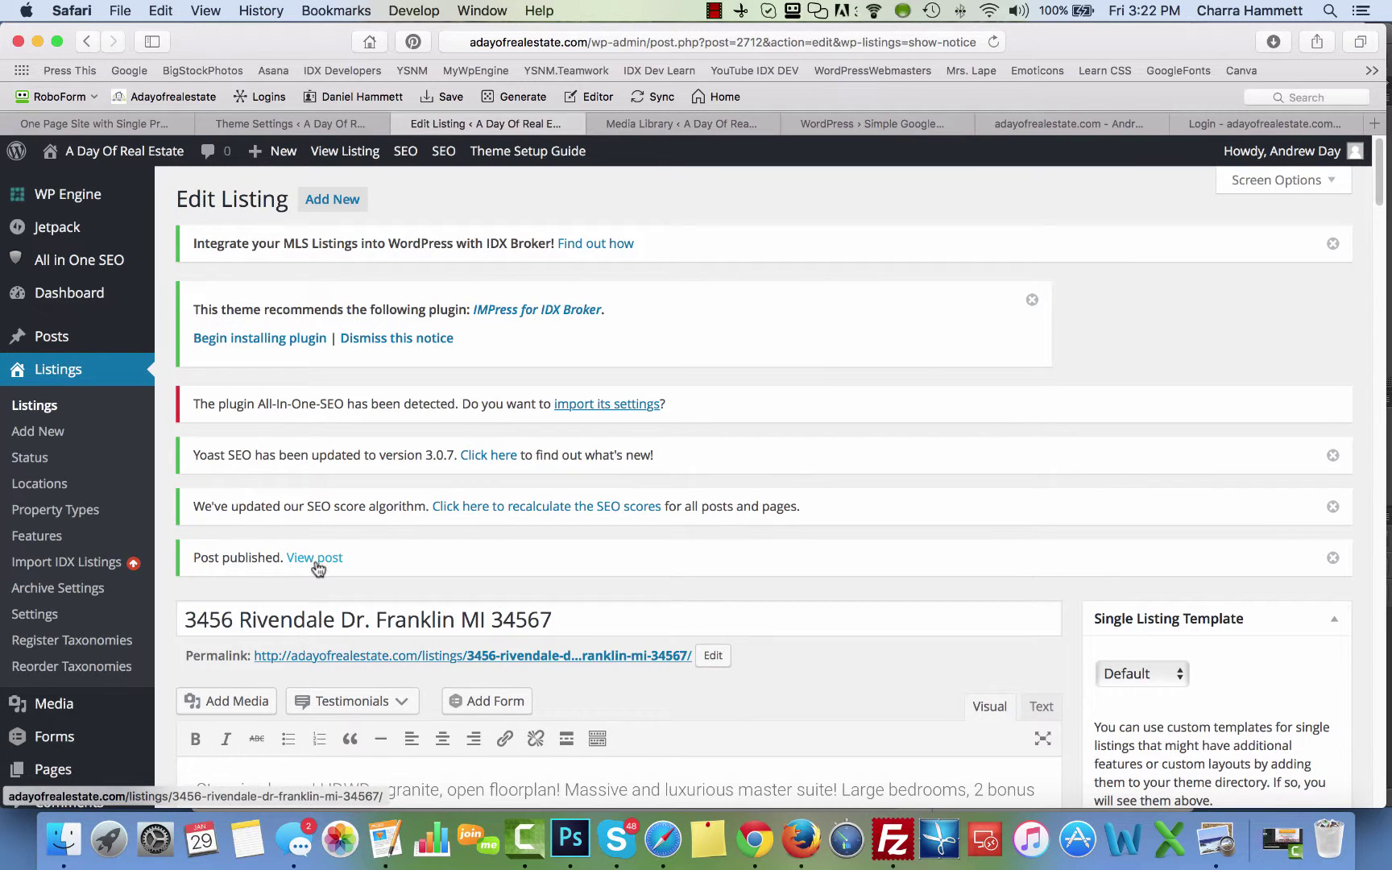
Step: Open the published listing in a separate browser tab
right_click(317, 567)
left_click(355, 550)
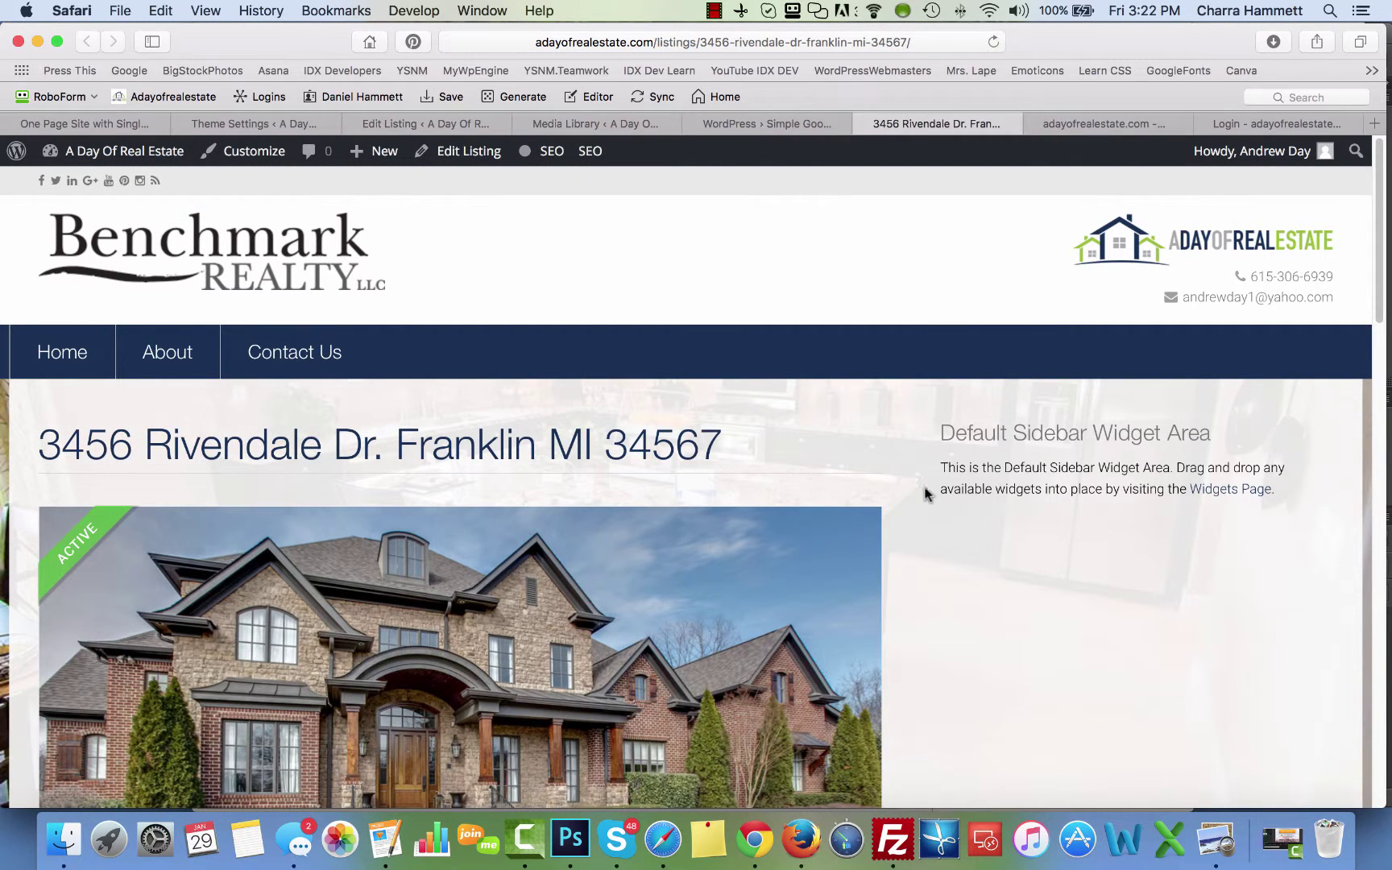
left_click(427, 121)
Step: Set the Single Listing Template to Luxurious, update the listing, and view the live page
scroll(888, 581, "down", 2)
scroll(888, 581, "down", 10)
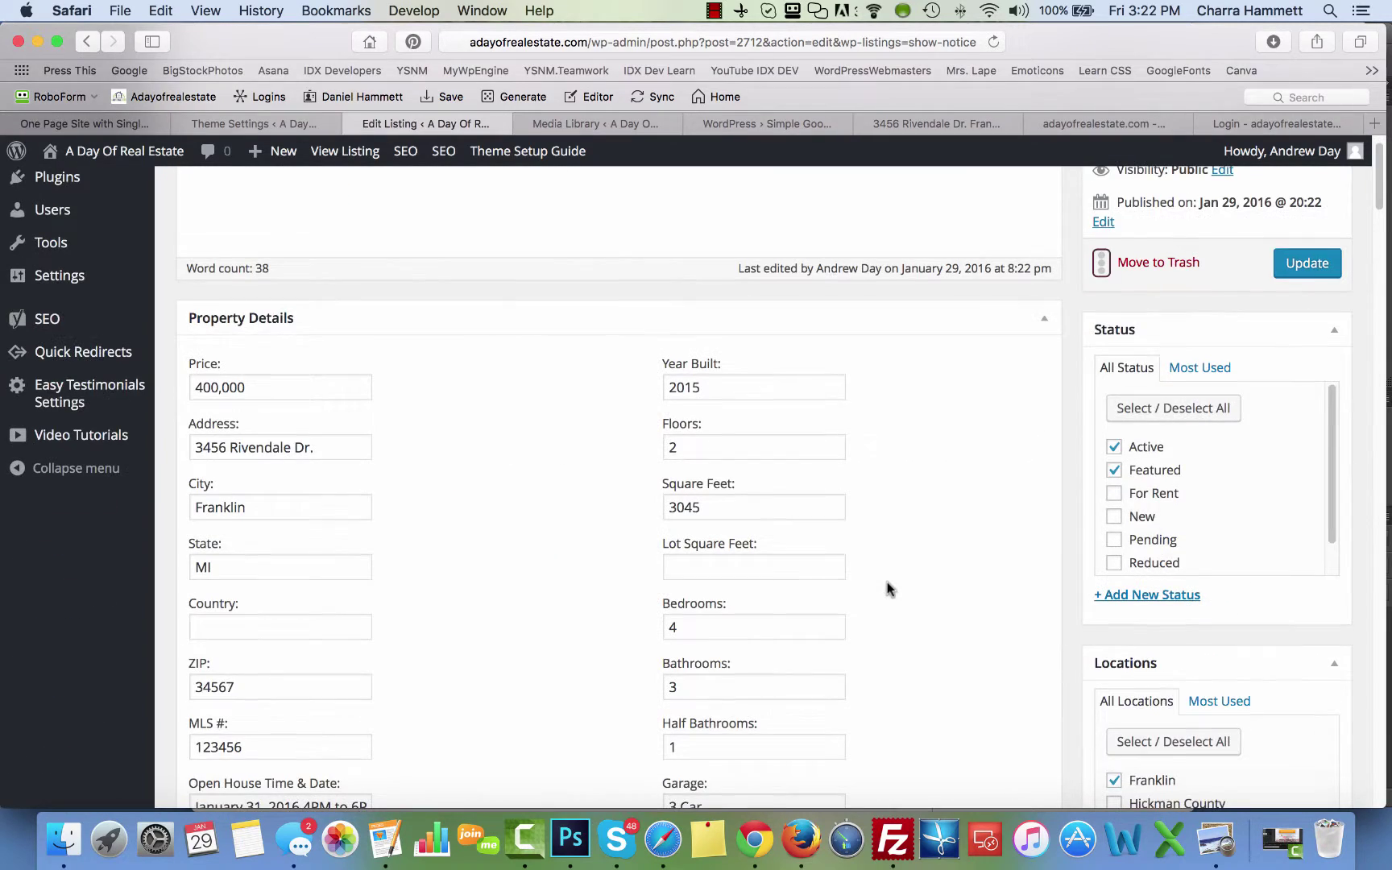
scroll(1125, 518, "up", 4)
scroll(1126, 518, "up", 4)
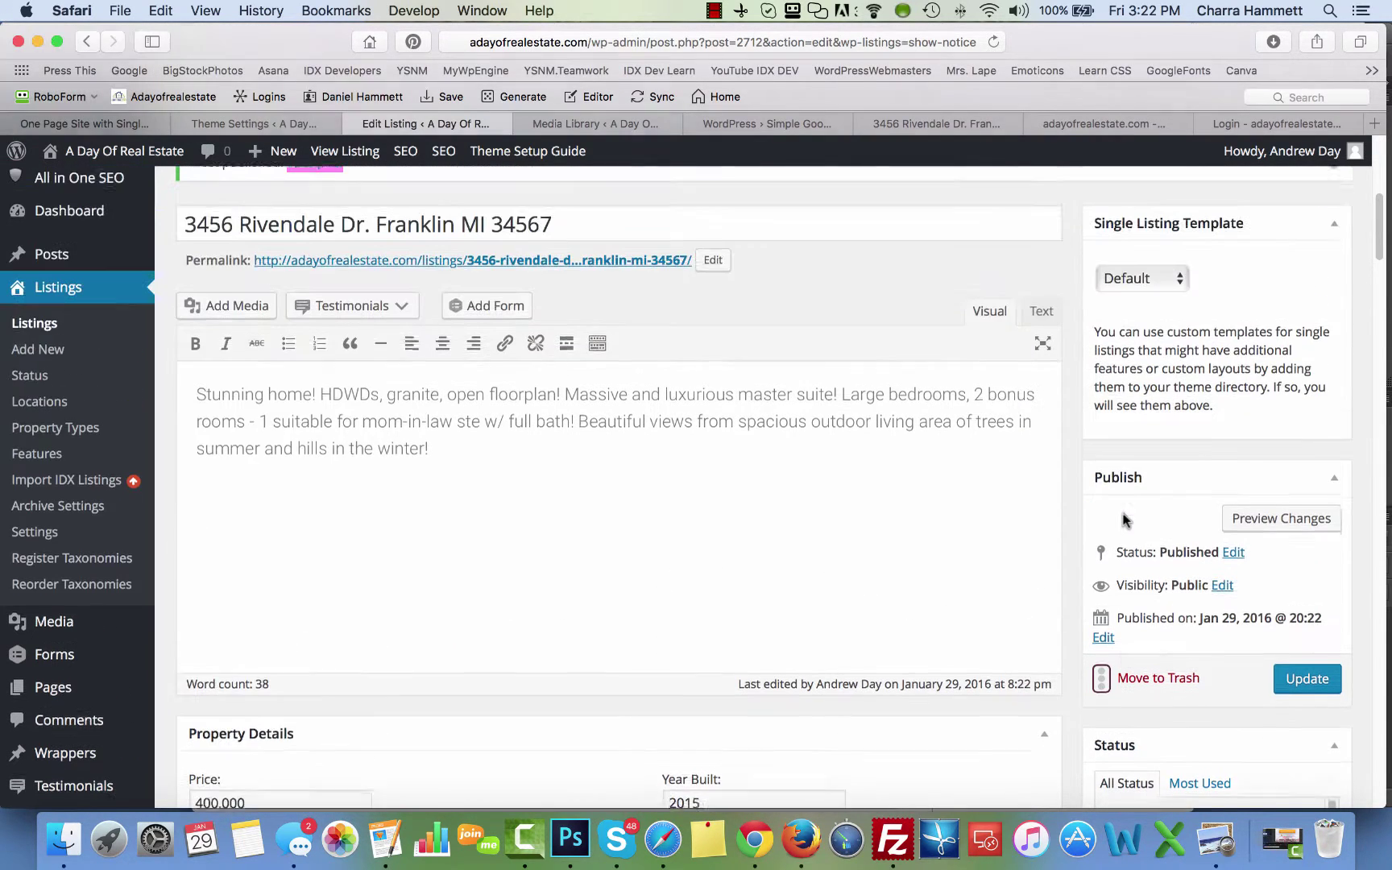
left_click(1143, 282)
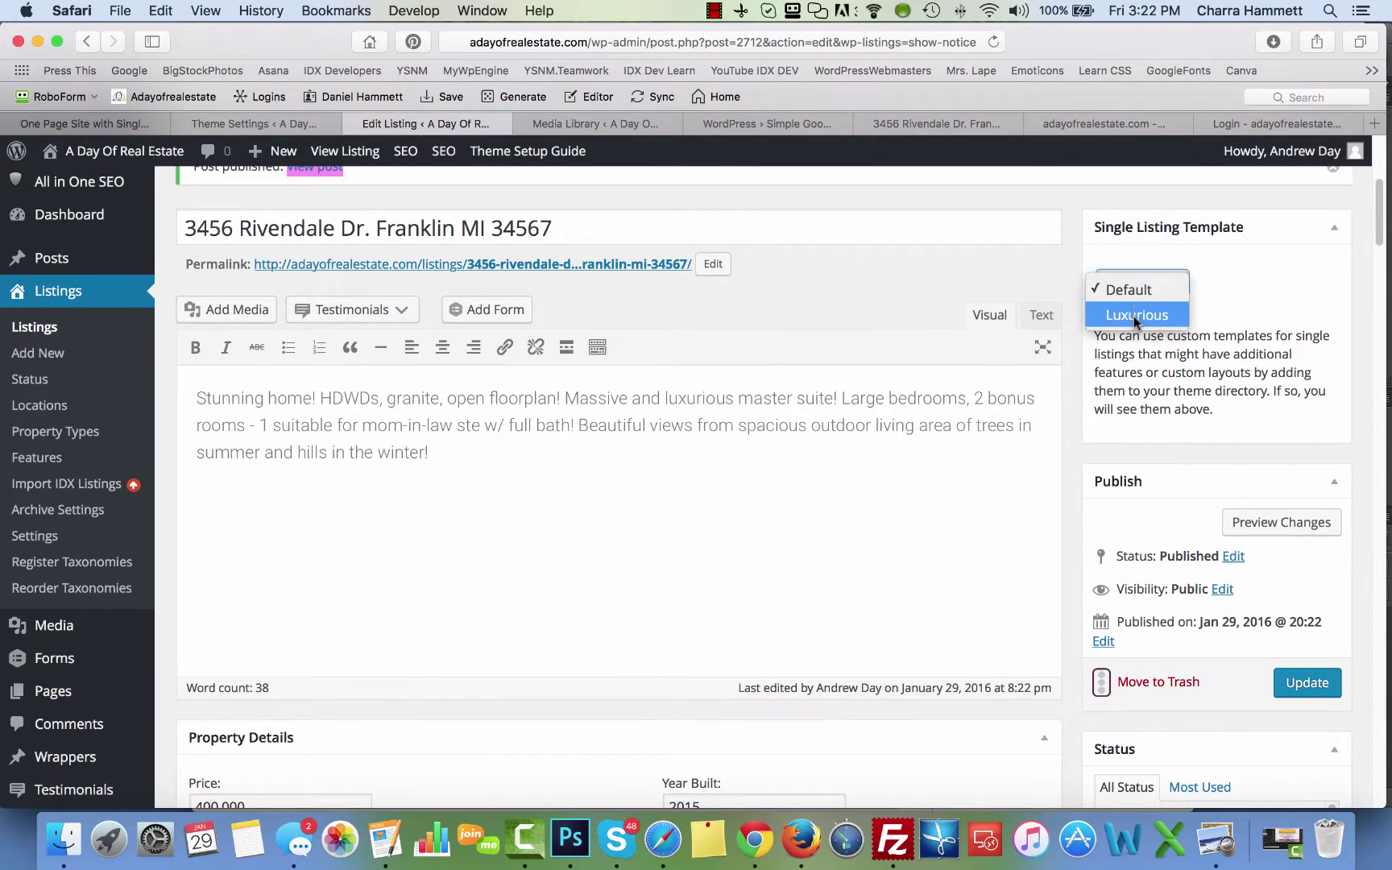
left_click(1136, 316)
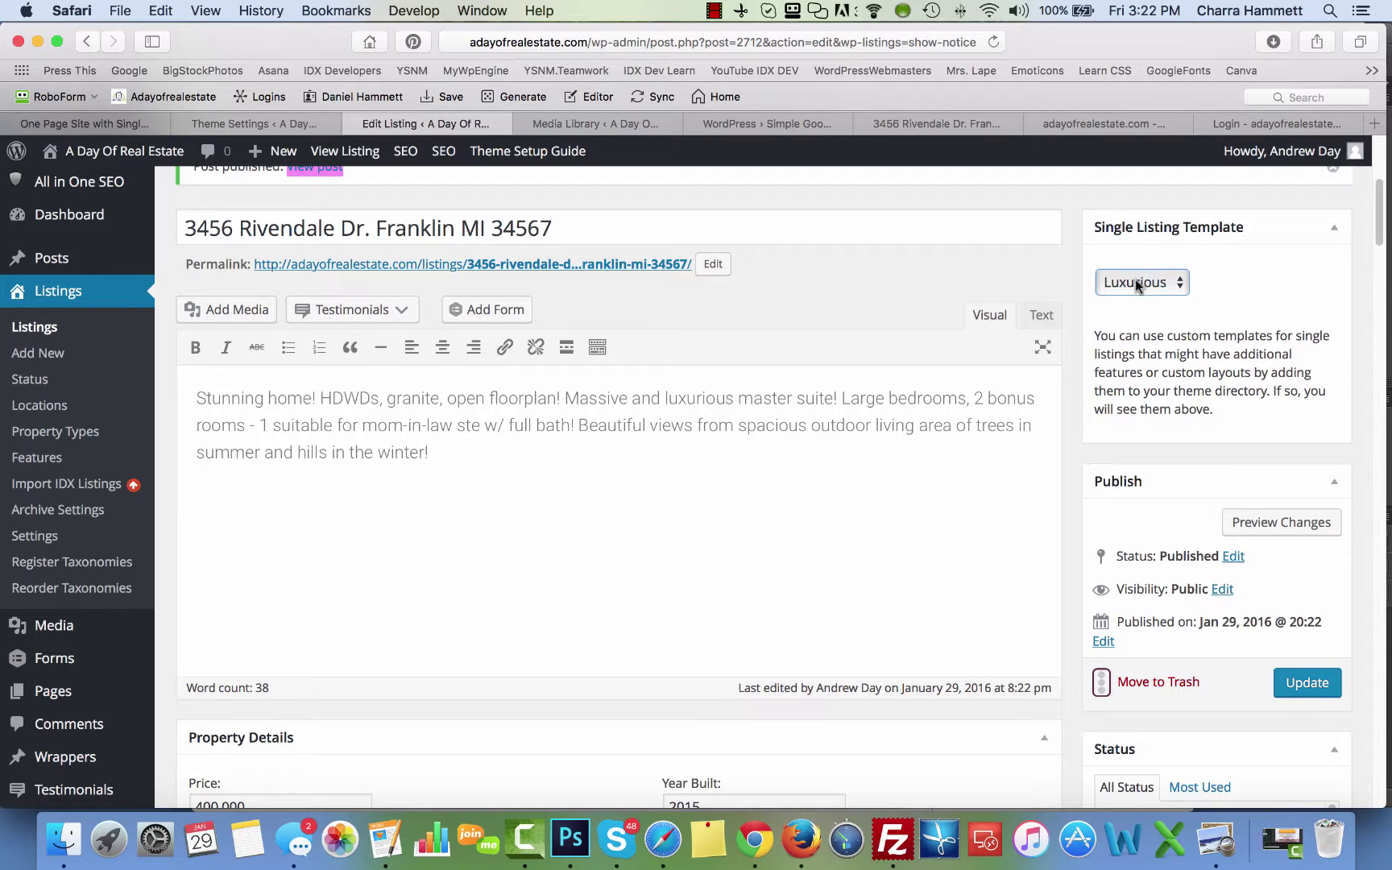
left_click(1308, 683)
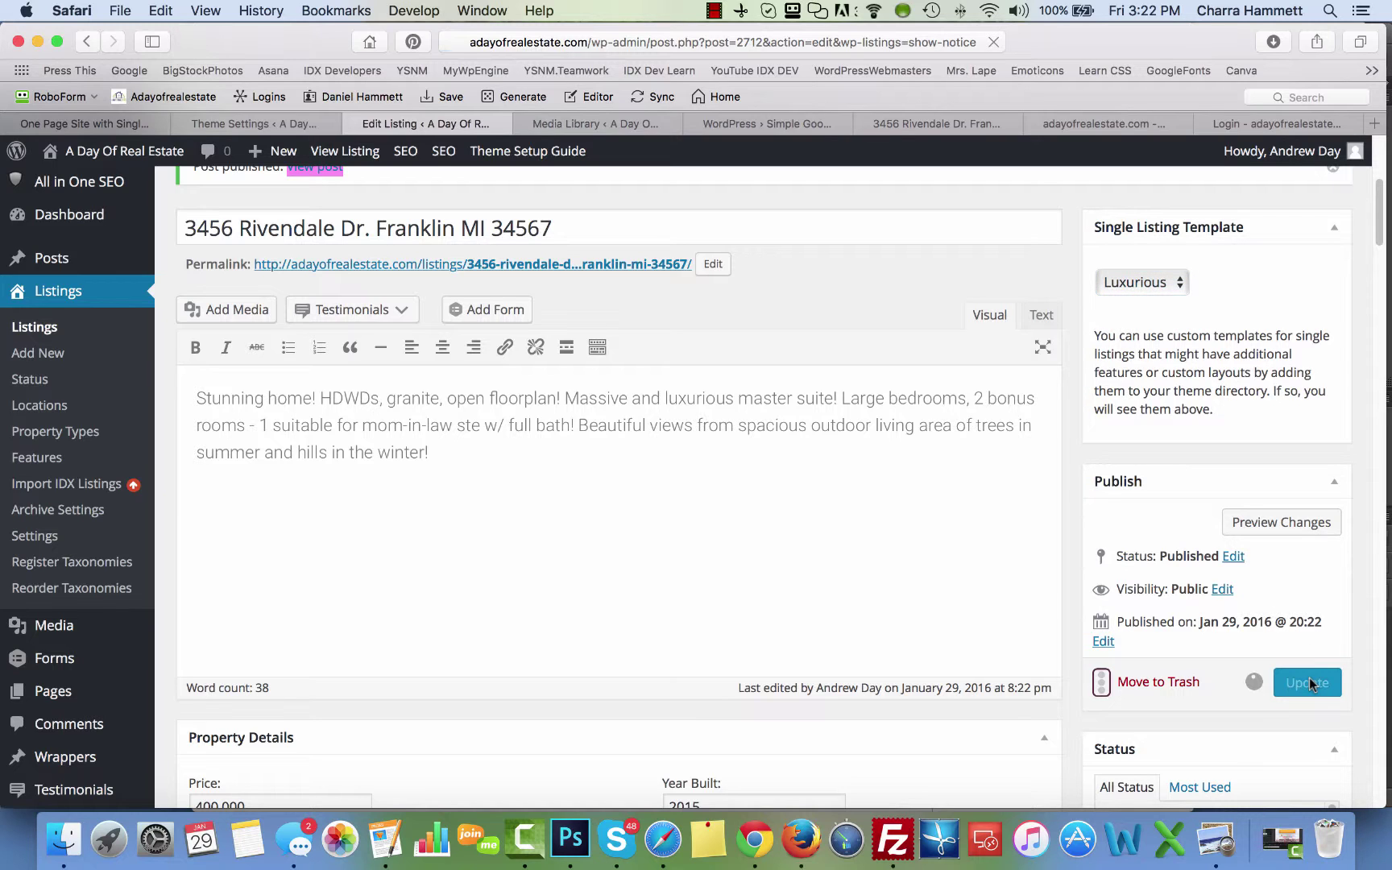
left_click(924, 125)
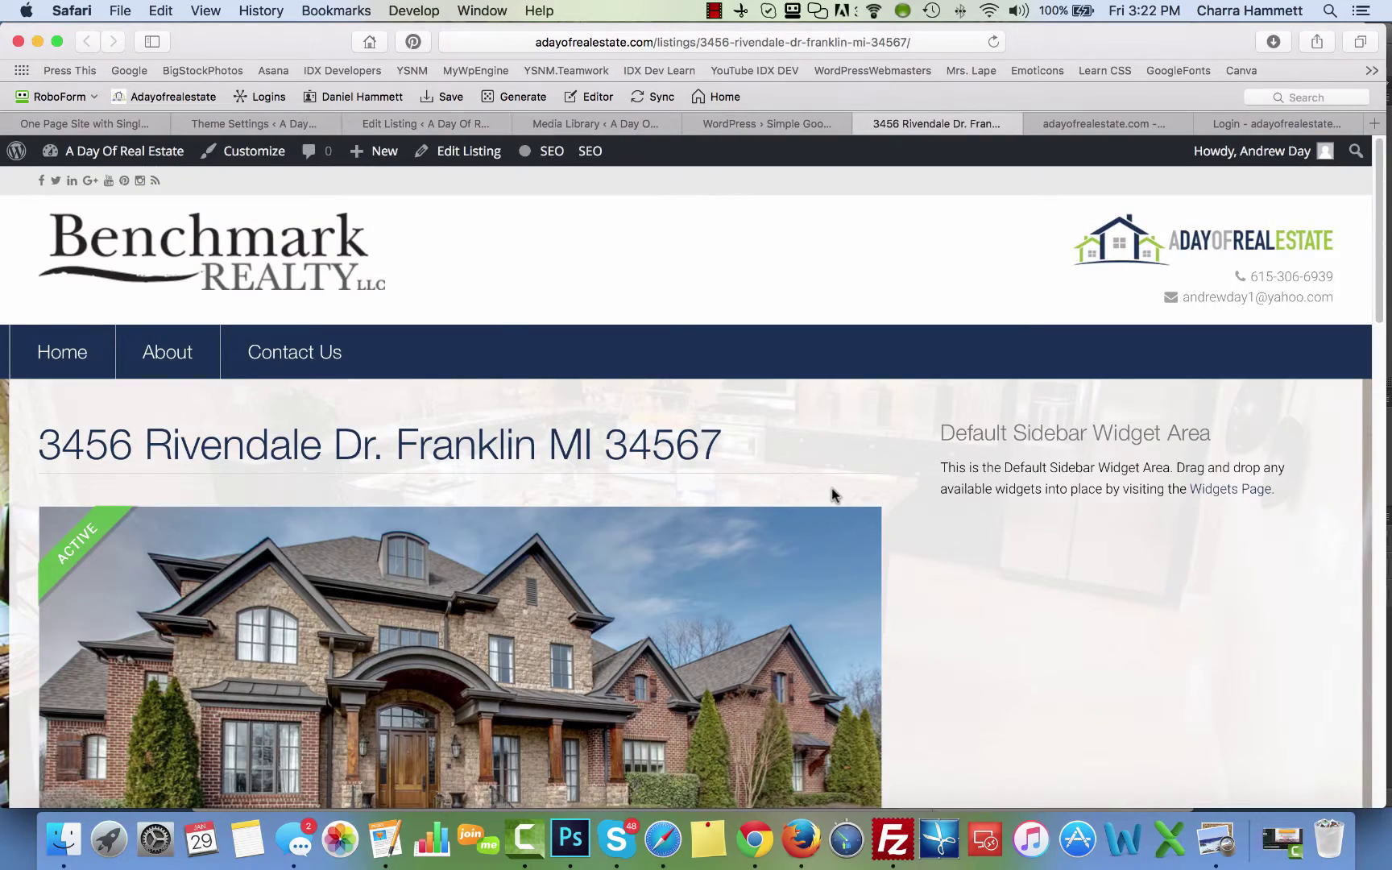
scroll(974, 579, "down", 10)
scroll(975, 578, "up", 6)
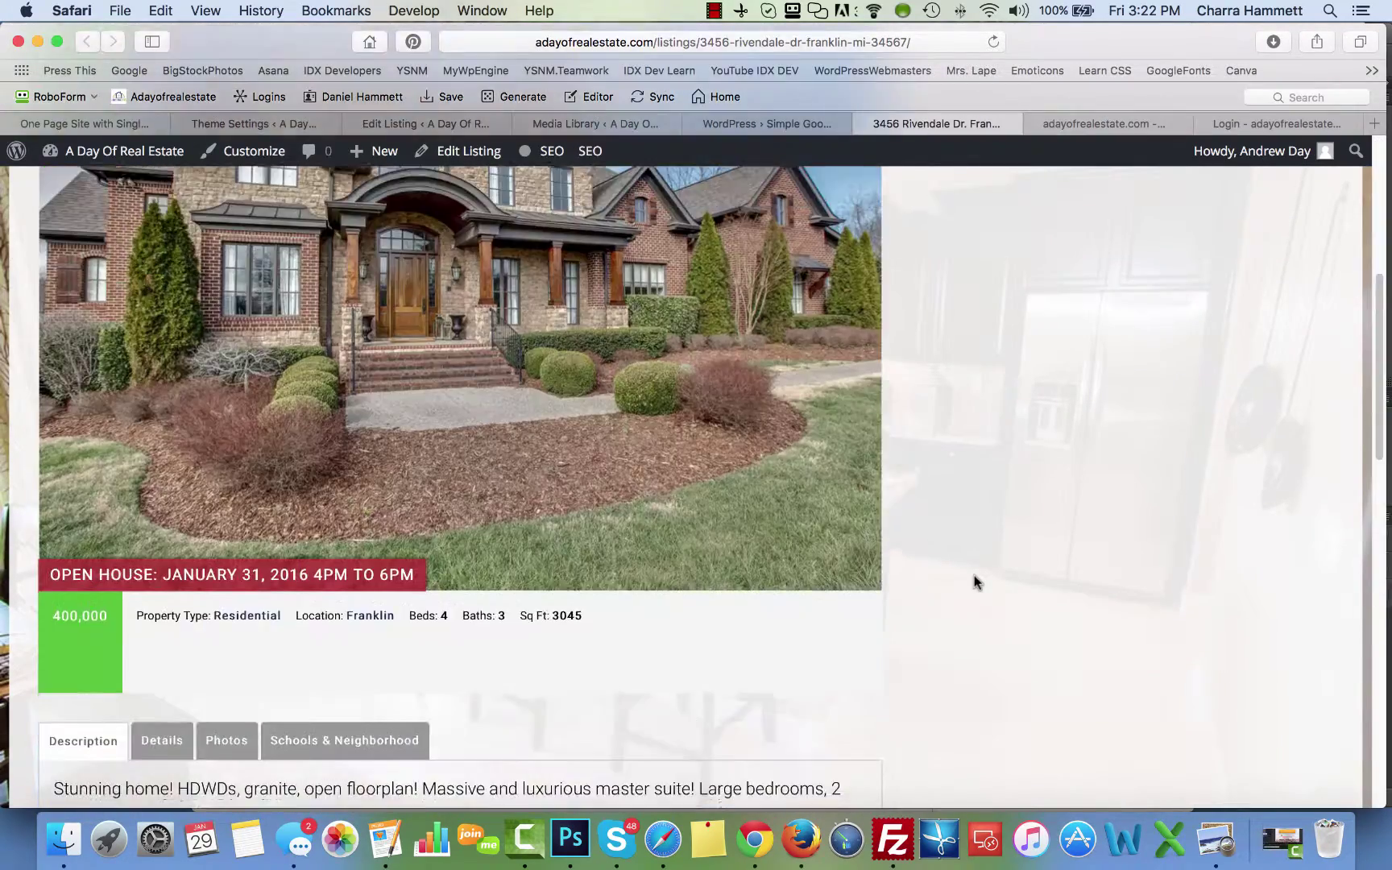
scroll(975, 575, "down", 2)
scroll(975, 575, "up", 6)
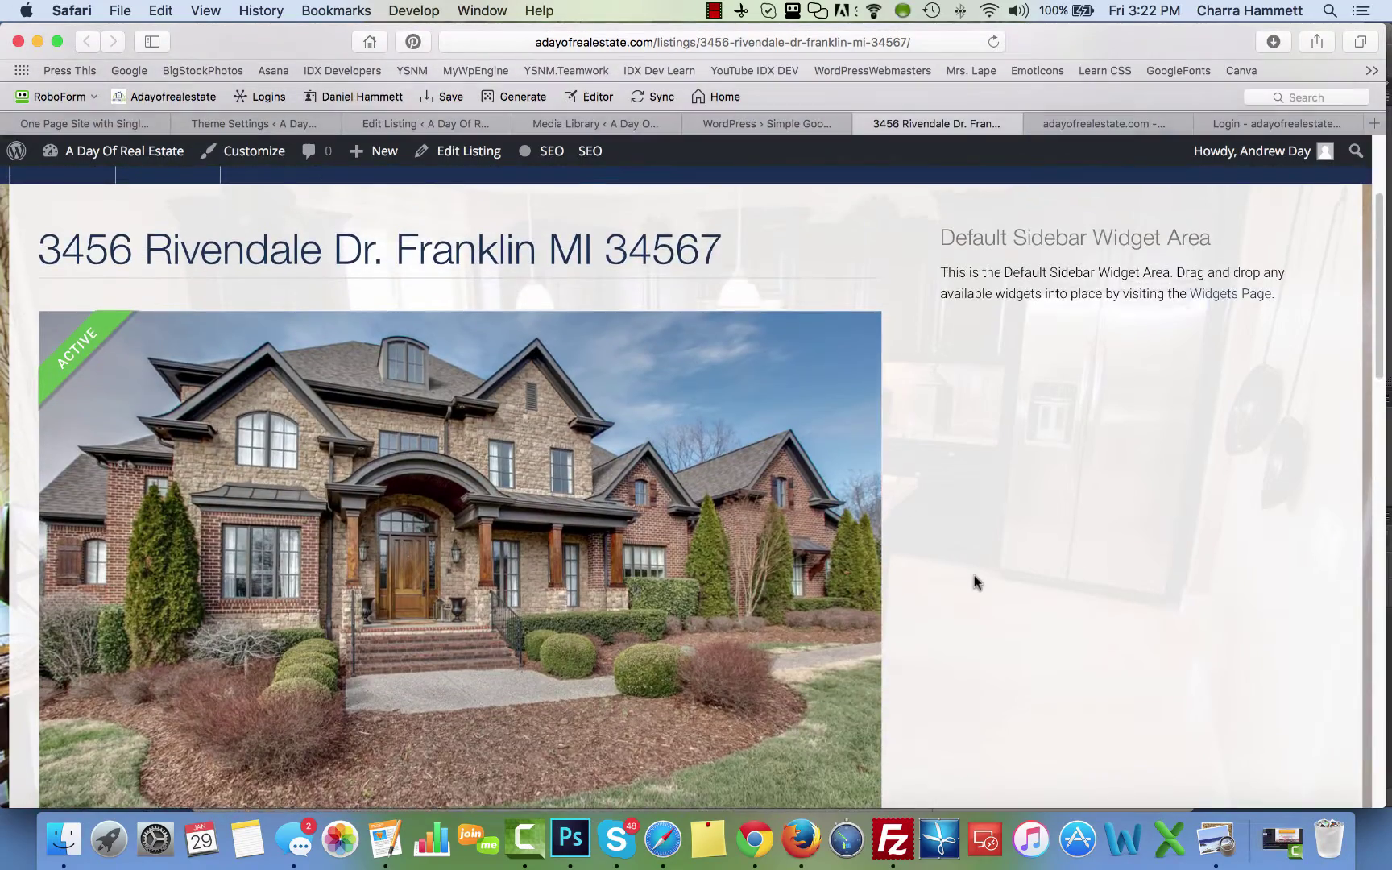
scroll(974, 582, "down", 8)
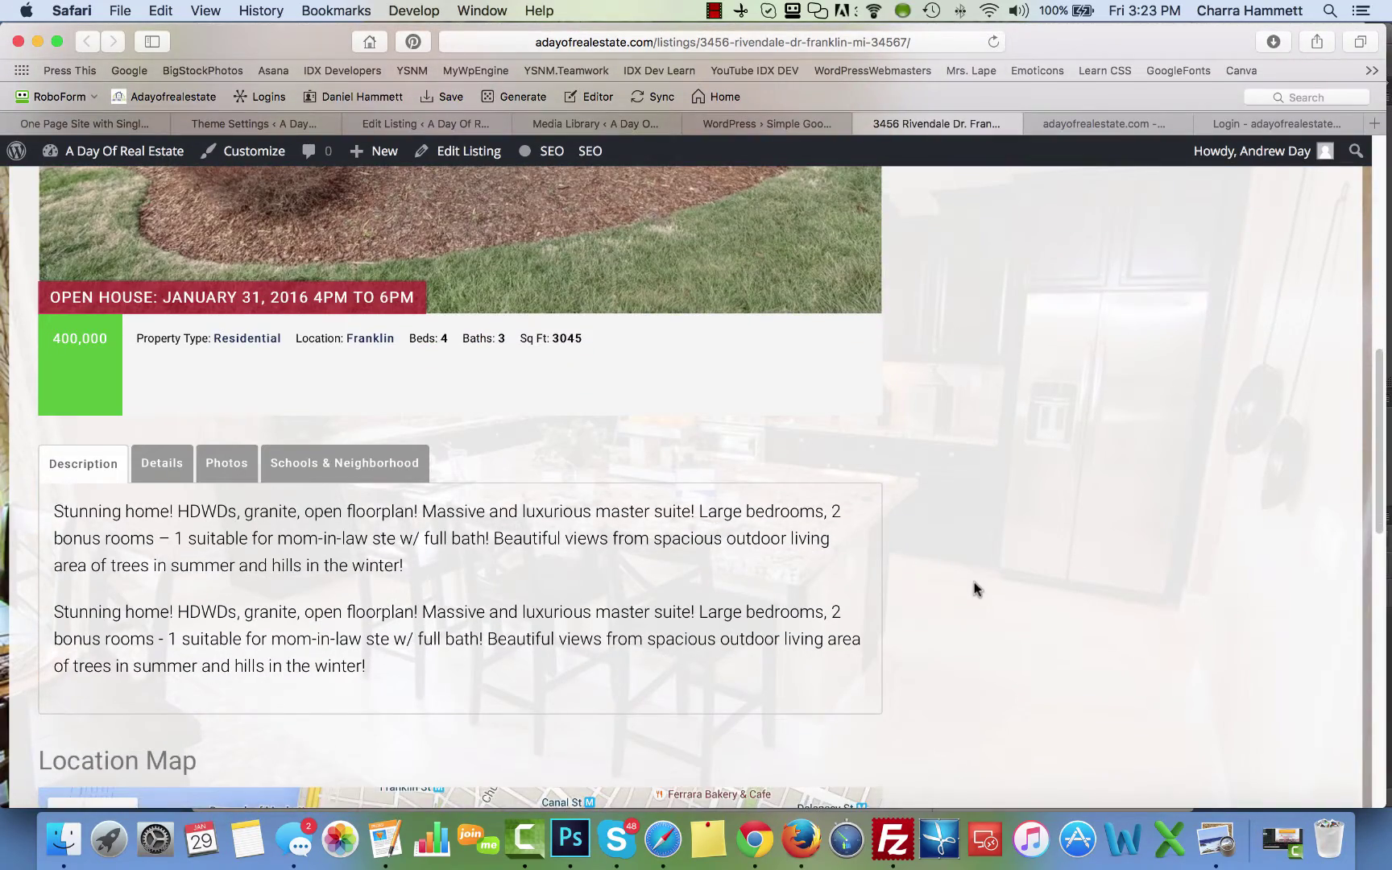
scroll(975, 582, "down", 15)
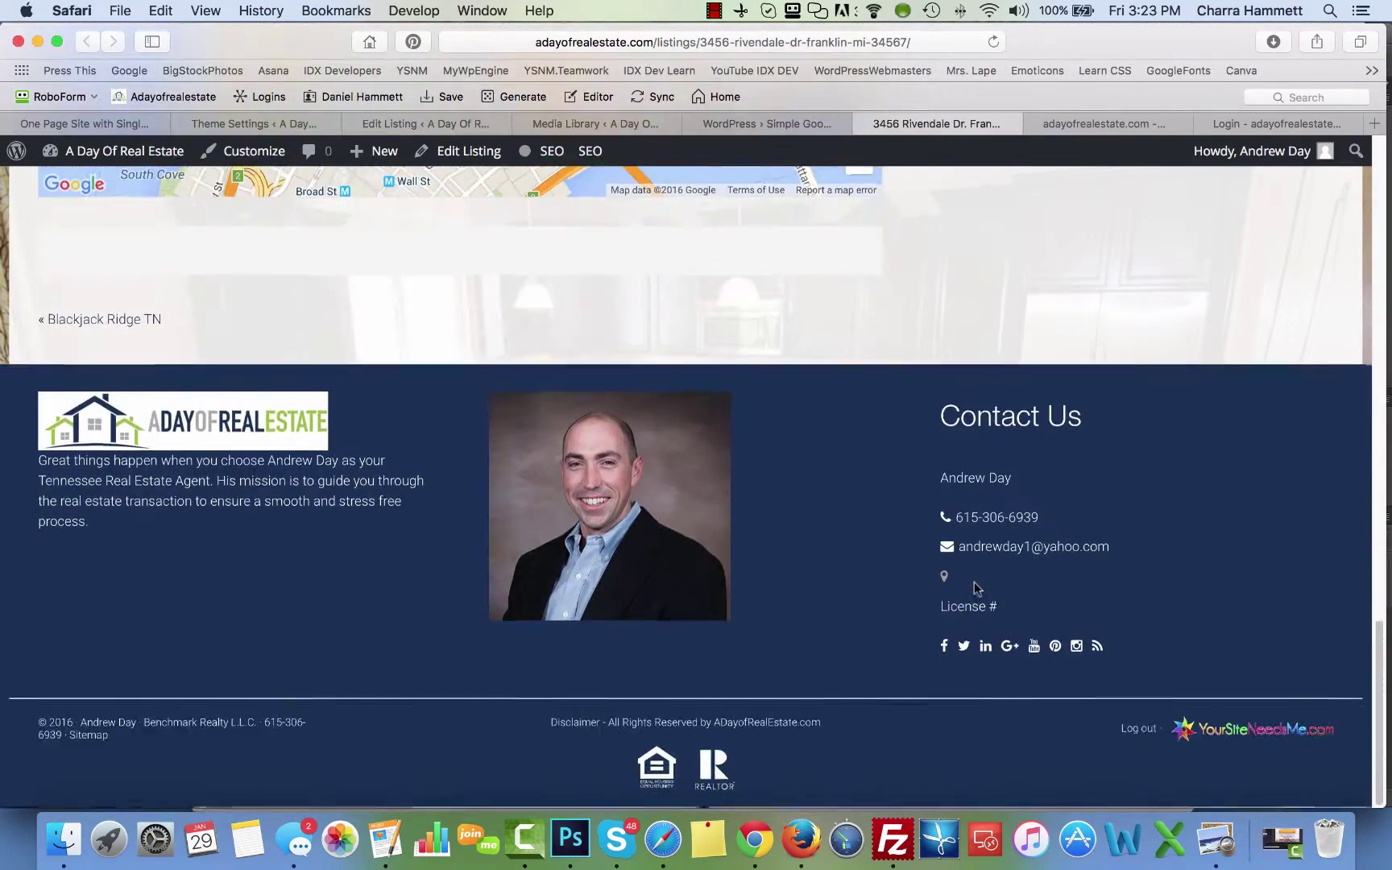
scroll(974, 582, "up", 15)
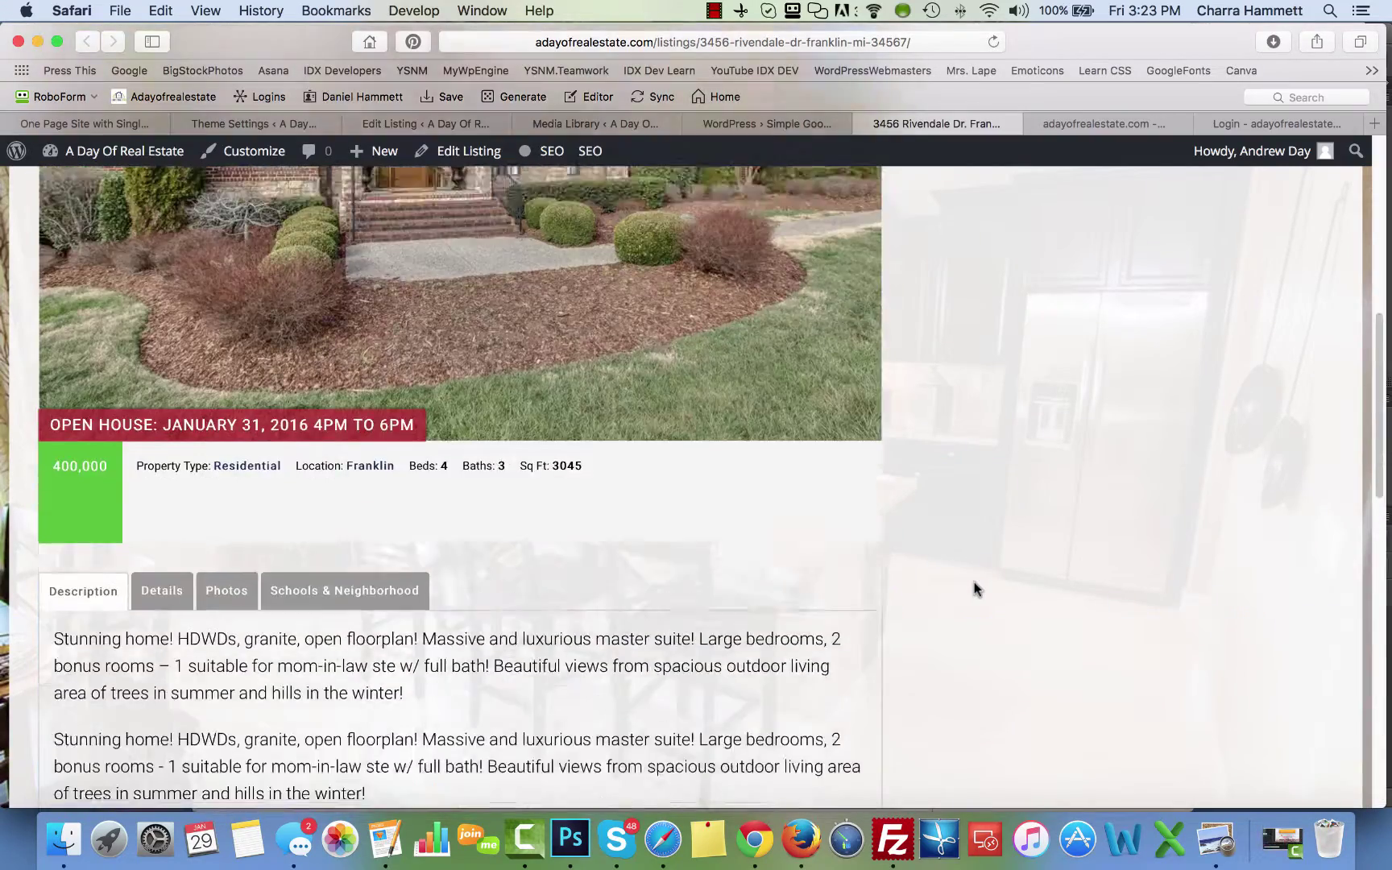
scroll(974, 582, "up", 8)
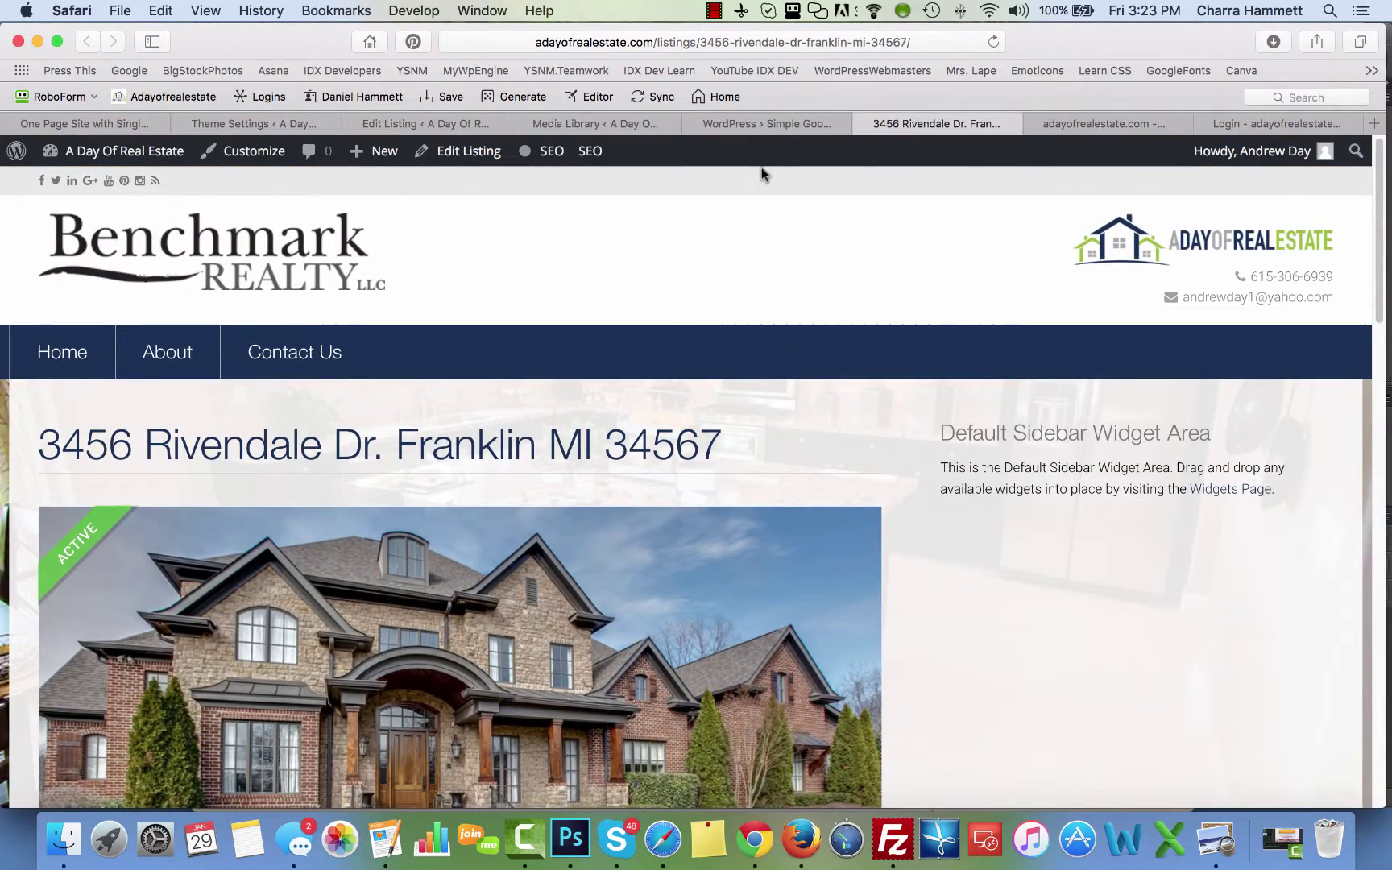
left_click(434, 123)
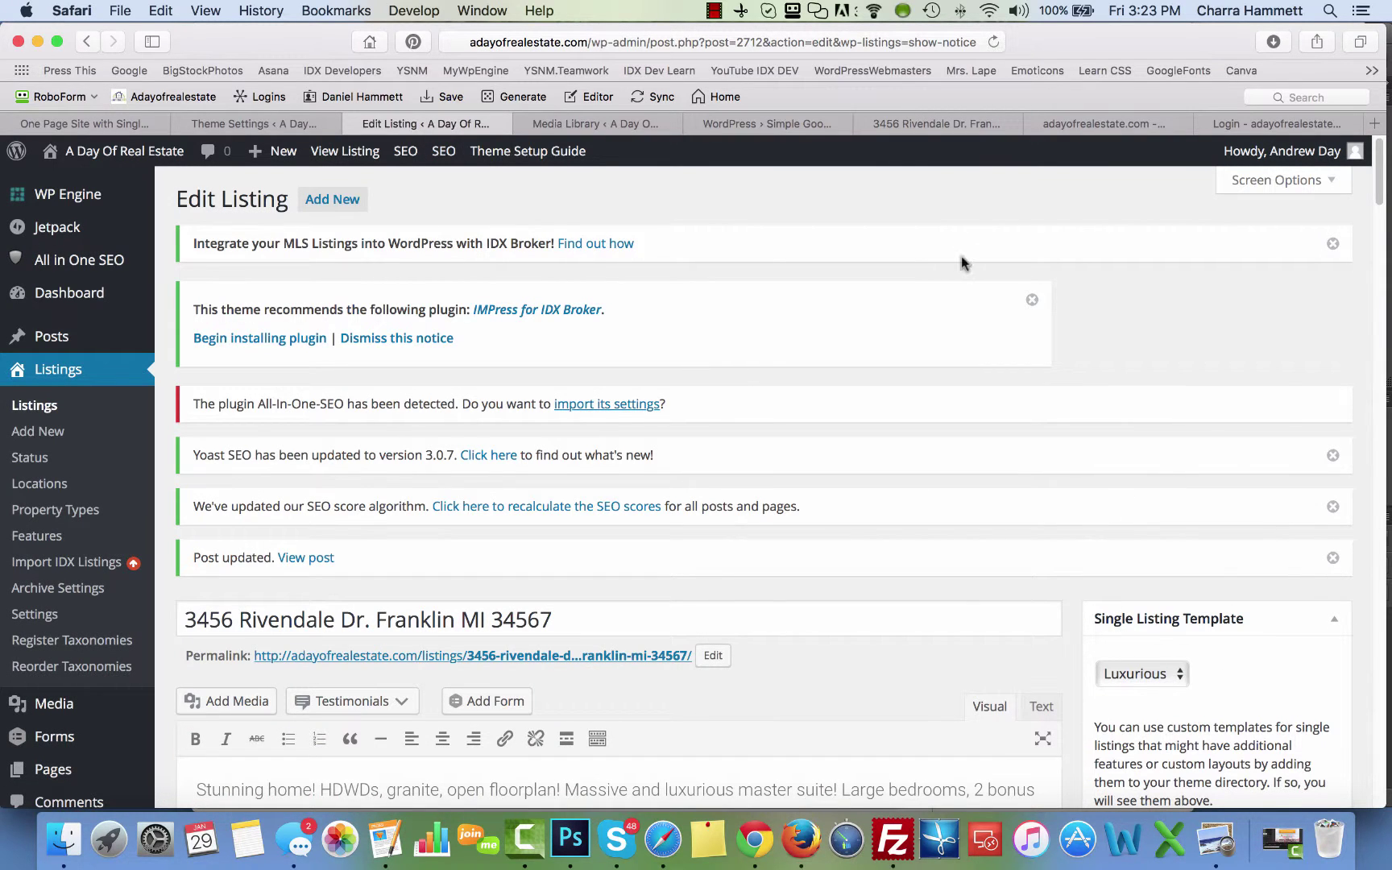
Step: Reload the live listing to show the Luxurious layout and open its DETAILS tab
left_click(922, 127)
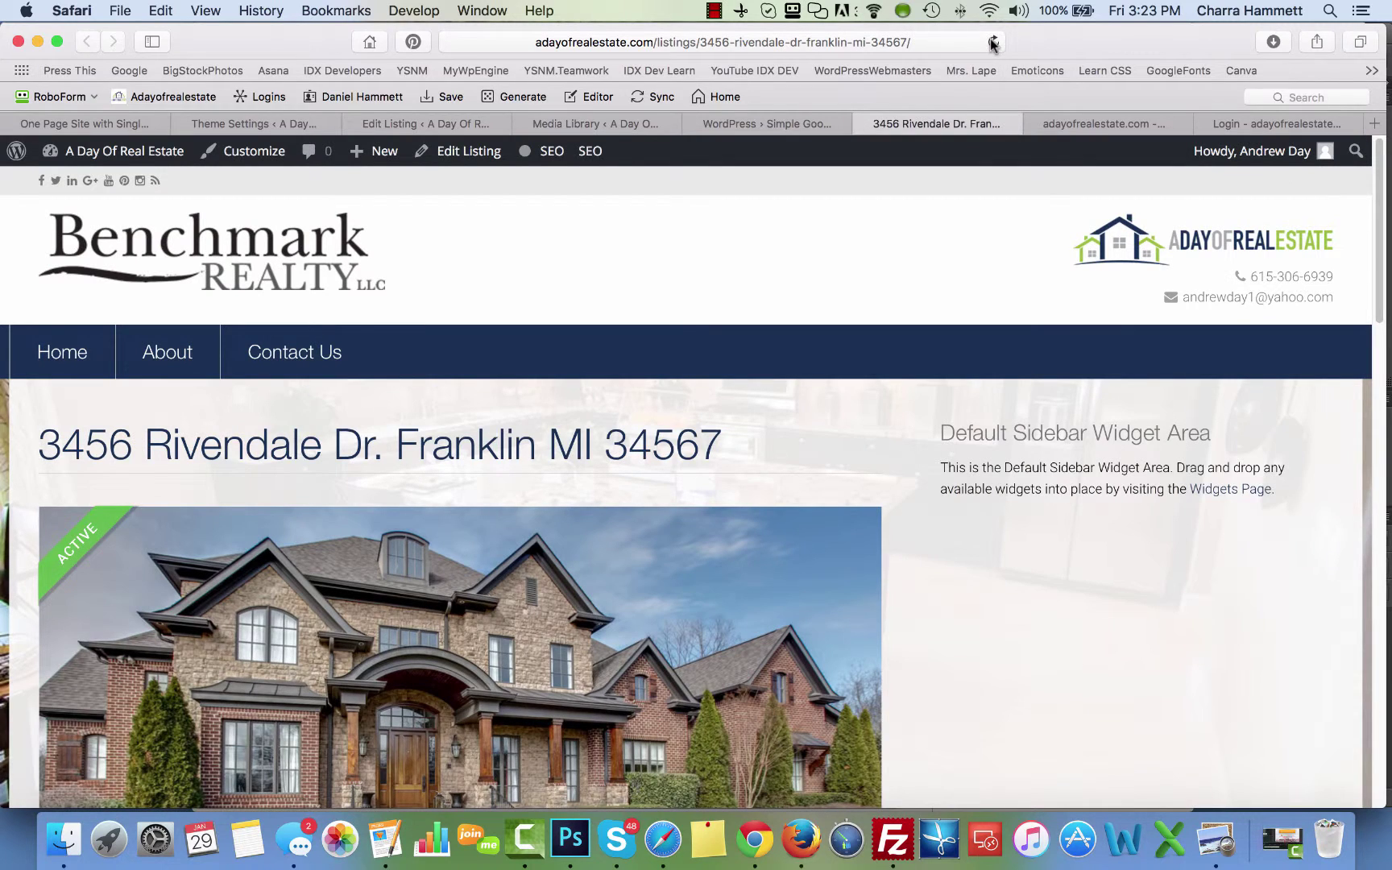
left_click(992, 43)
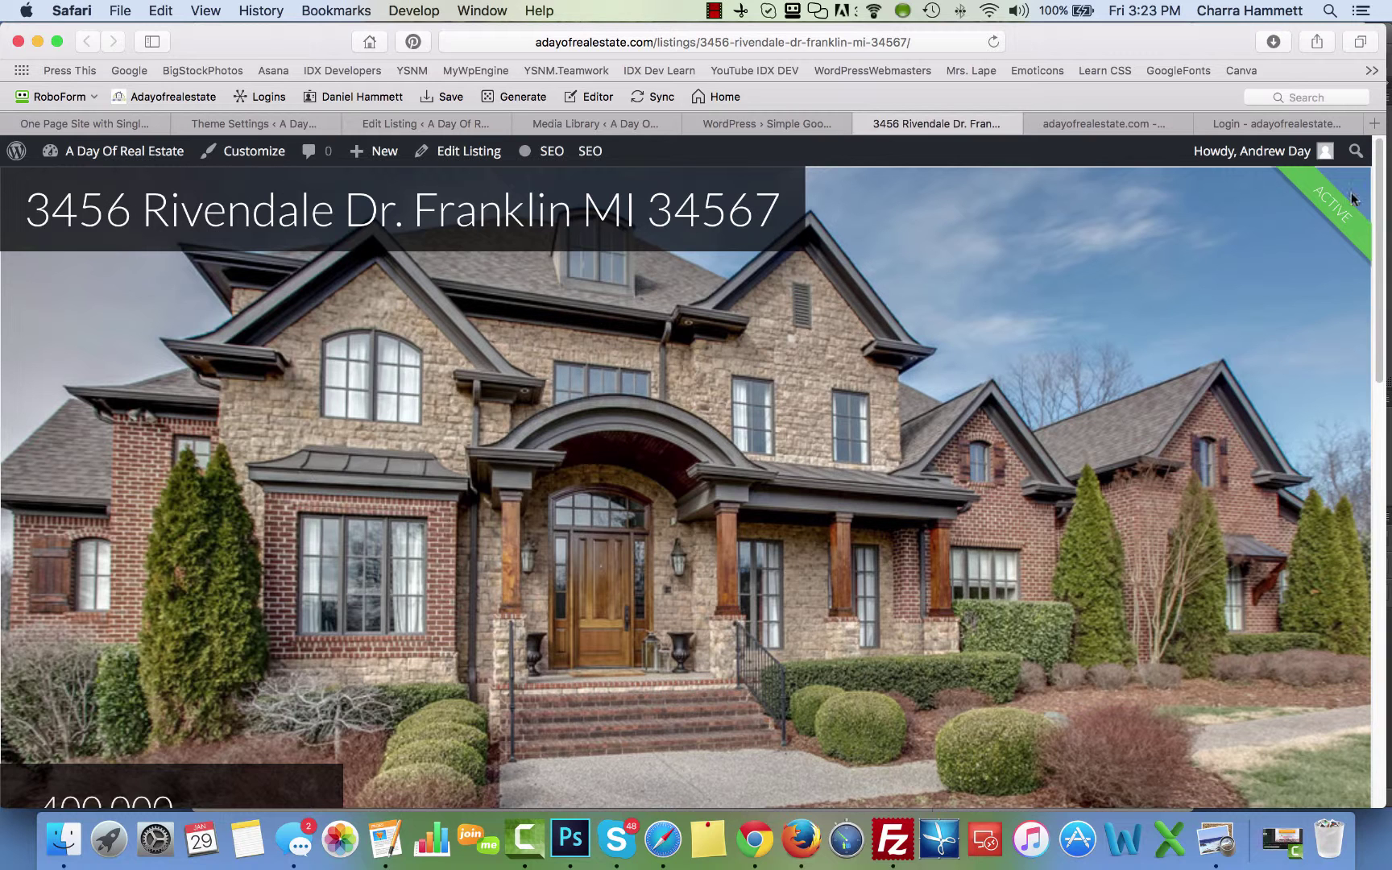
scroll(1120, 407, "down", 10)
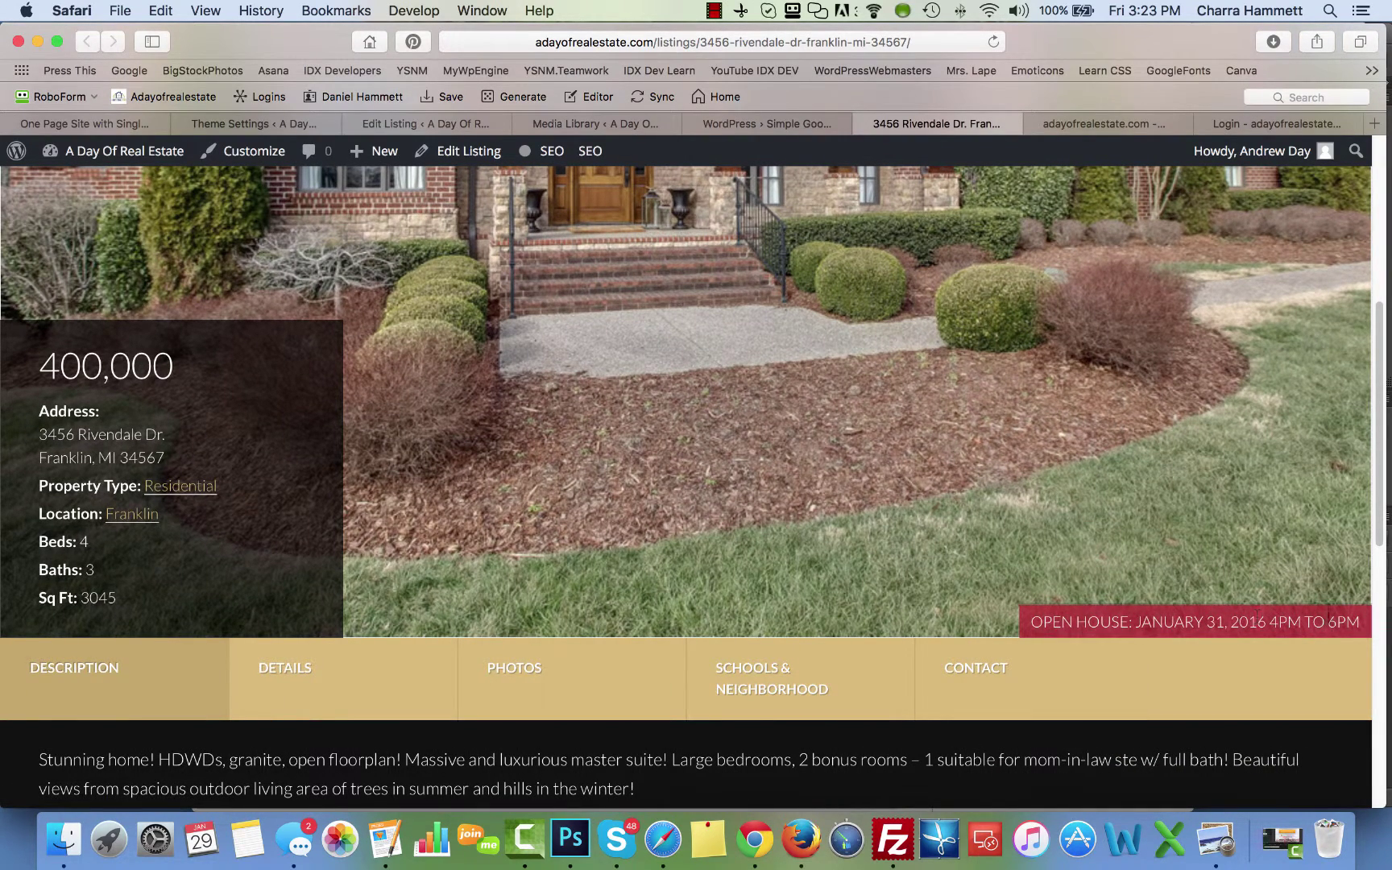
scroll(925, 442, "down", 5)
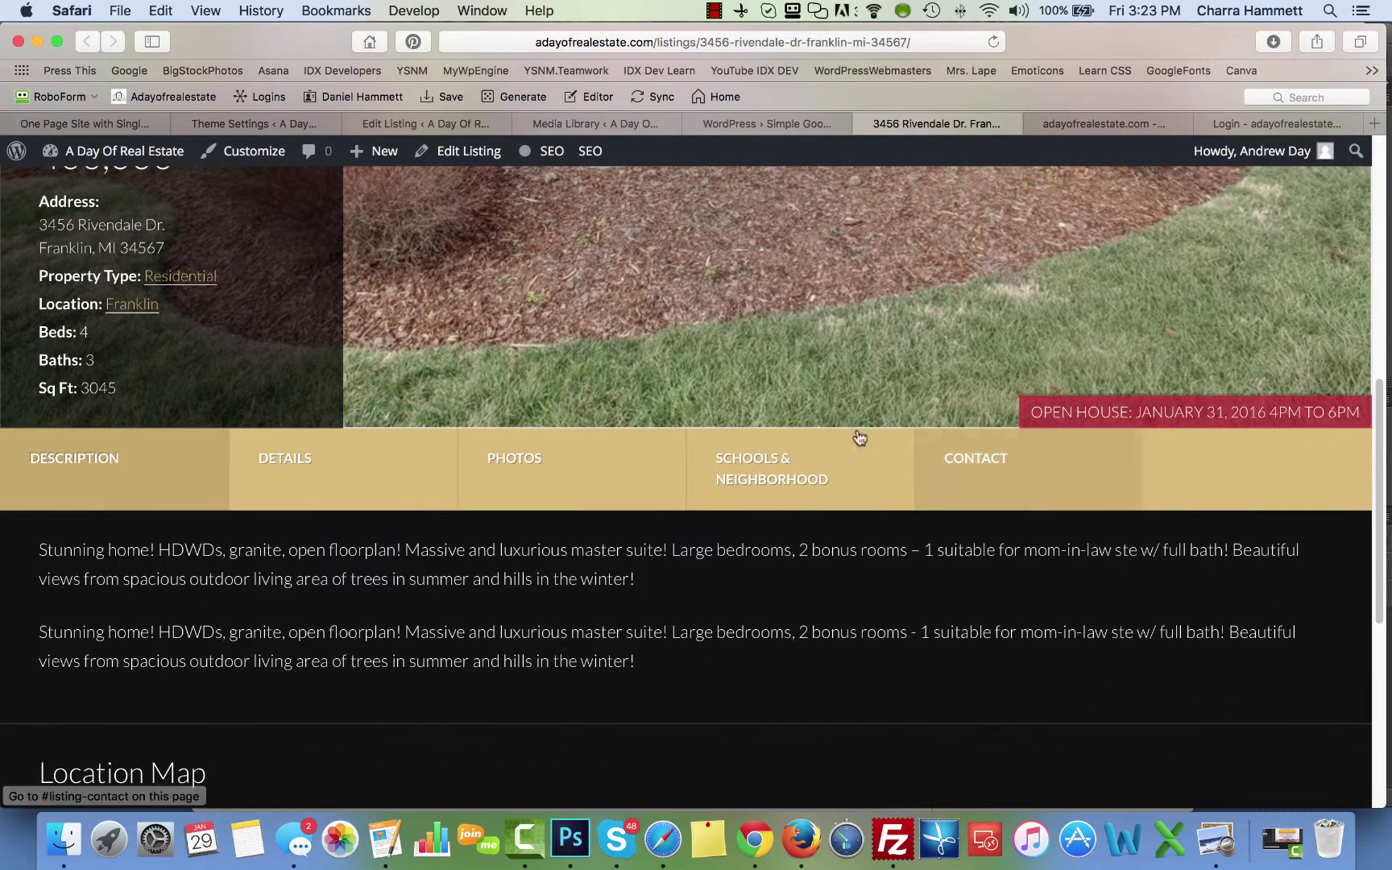
left_click(335, 460)
scroll(434, 699, "down", 5)
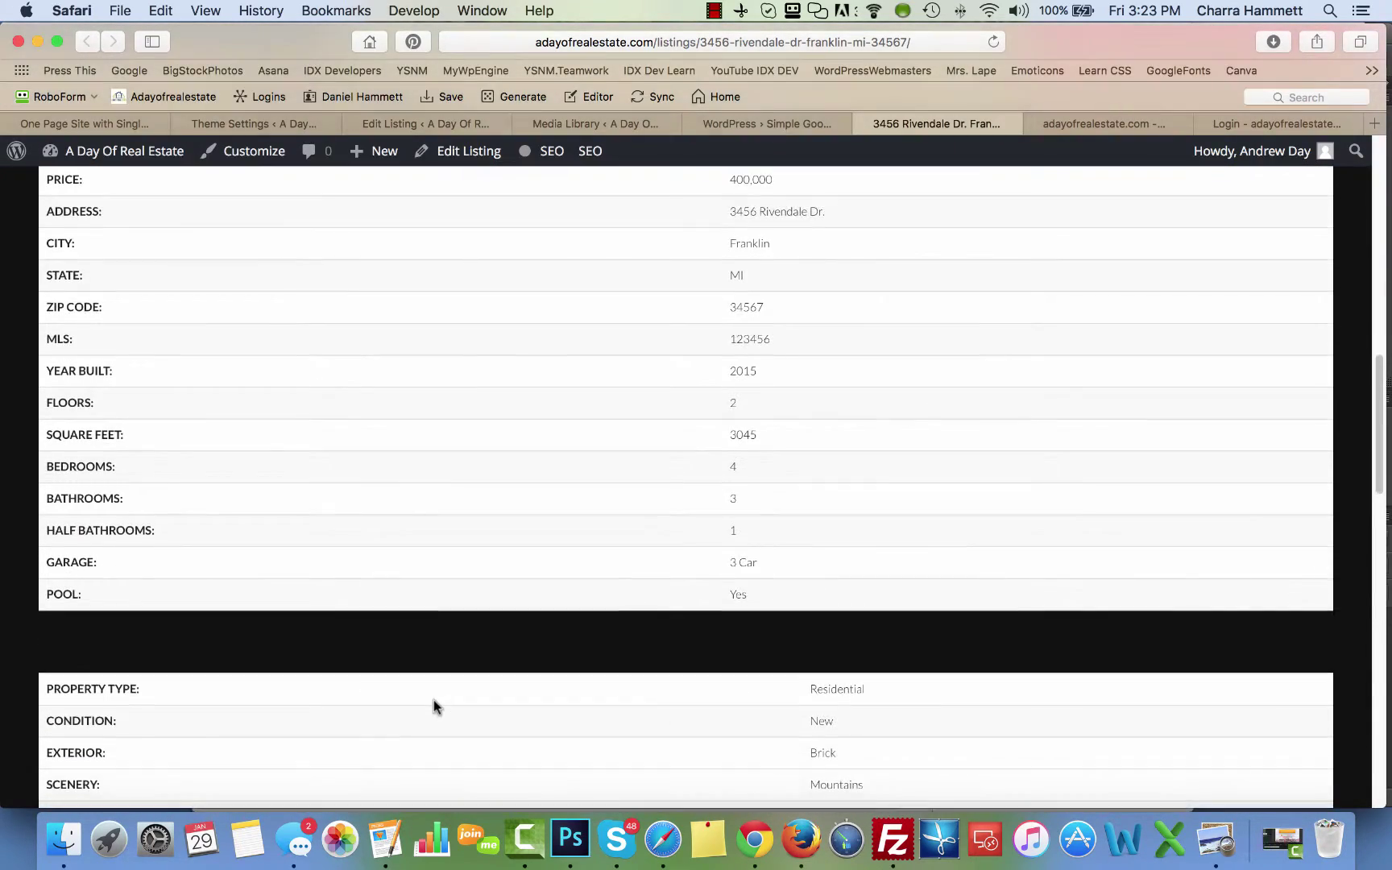
scroll(434, 699, "up", 4)
Step: Browse the PHOTOS tab, viewing the first exterior photo full size before going back
left_click(522, 398)
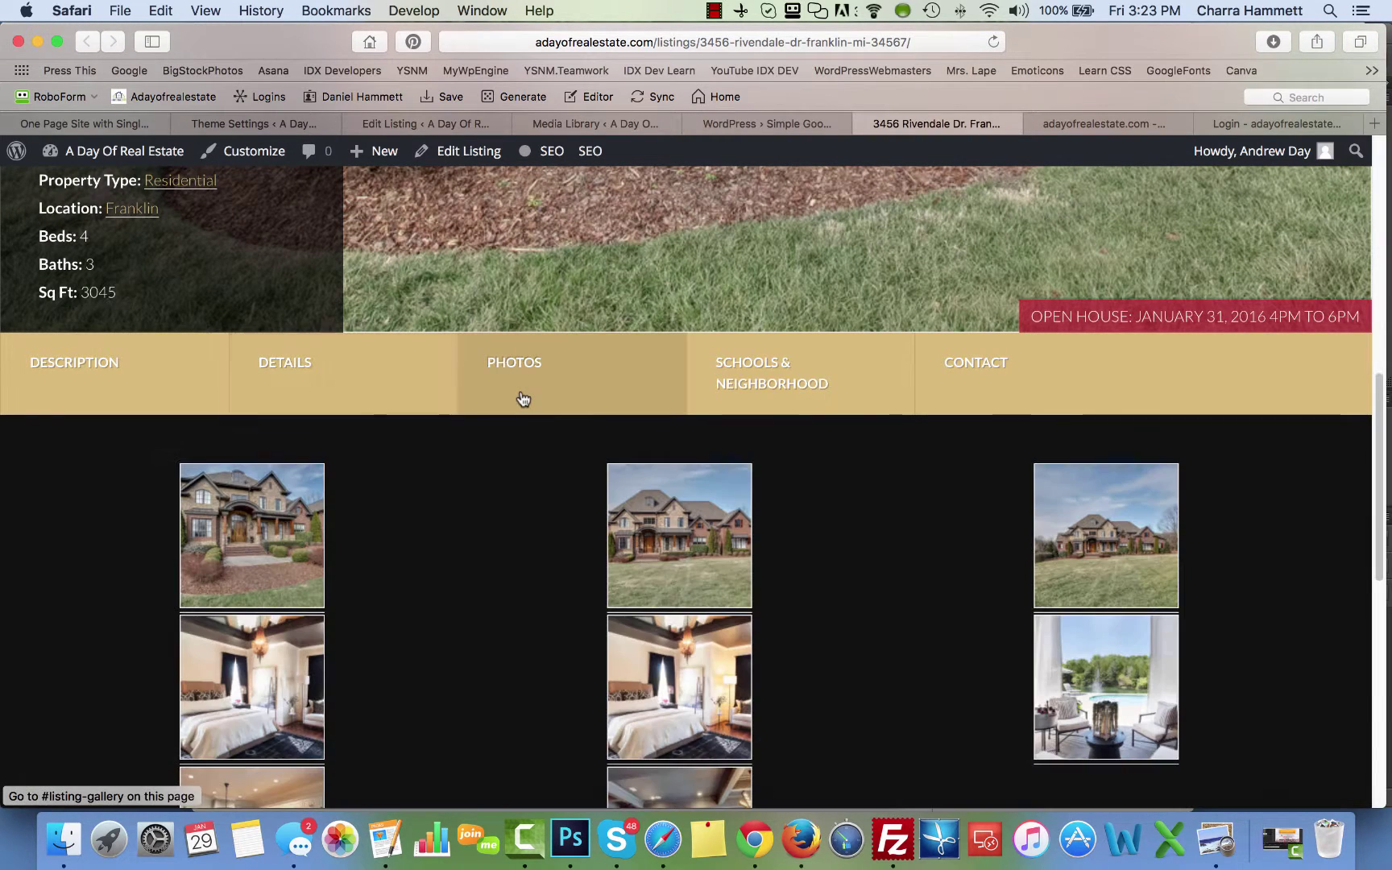
scroll(790, 541, "down", 5)
scroll(790, 542, "up", 4)
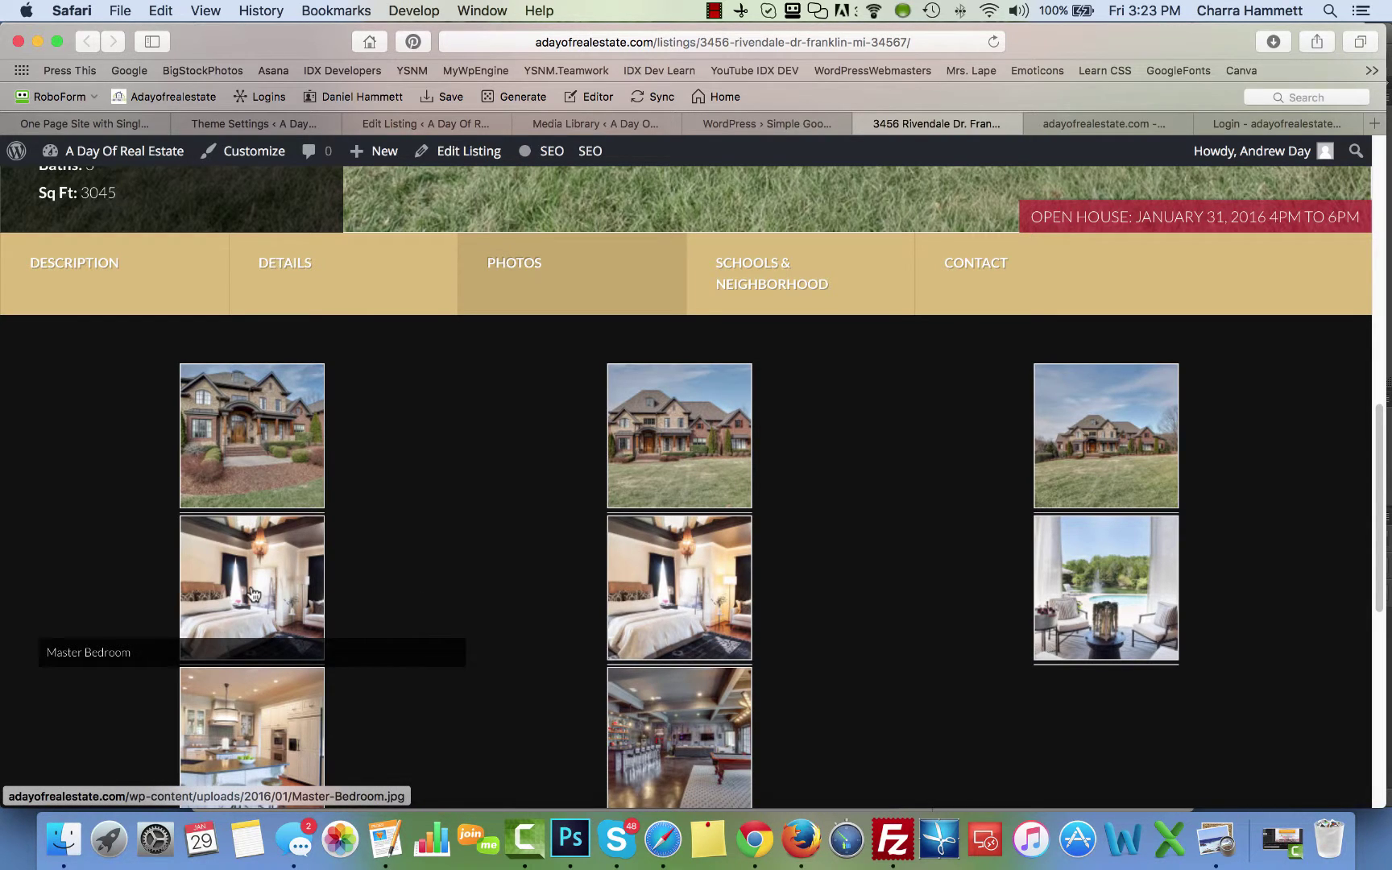
left_click(272, 481)
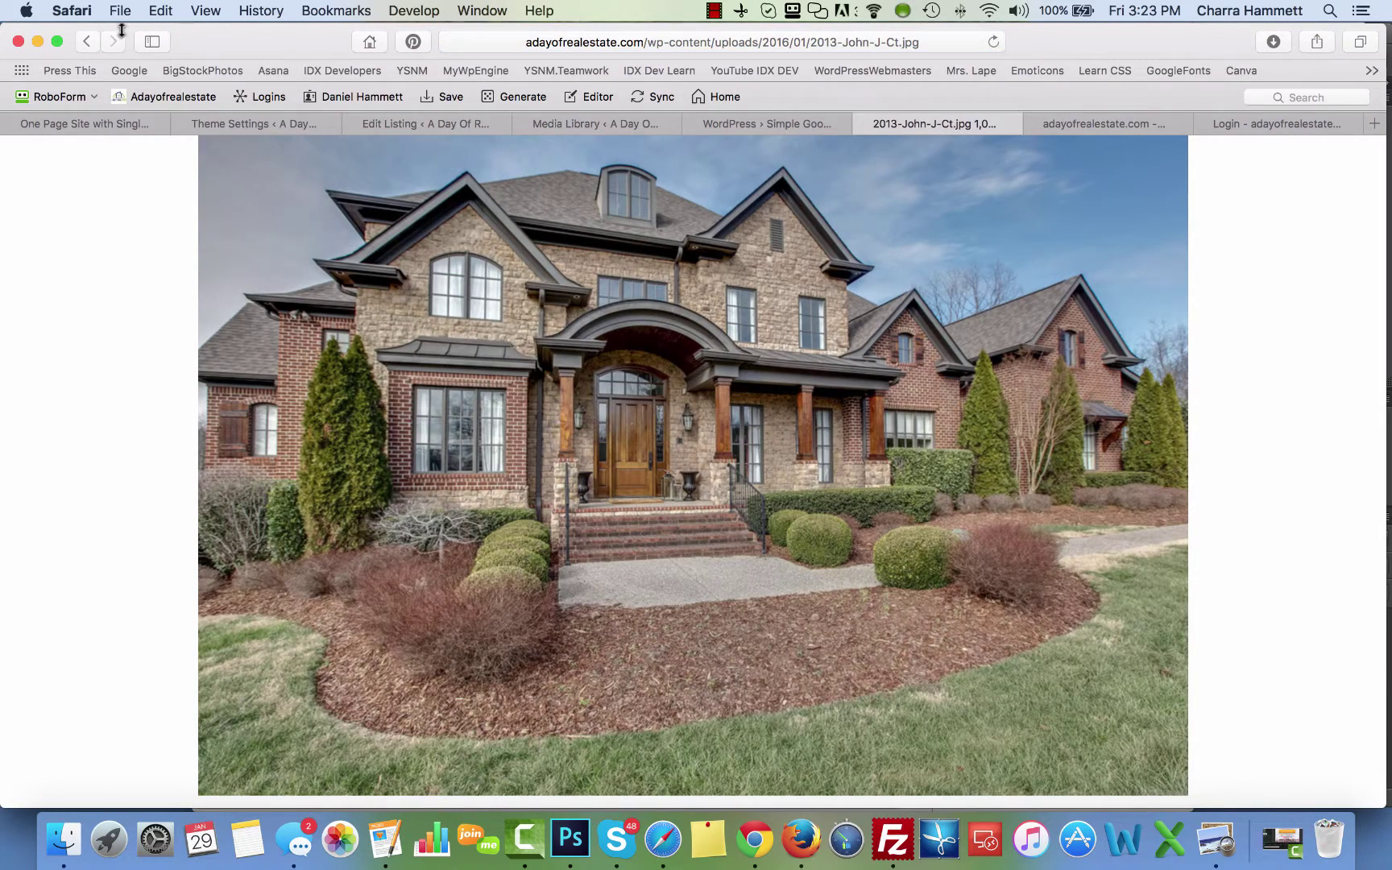
left_click(86, 42)
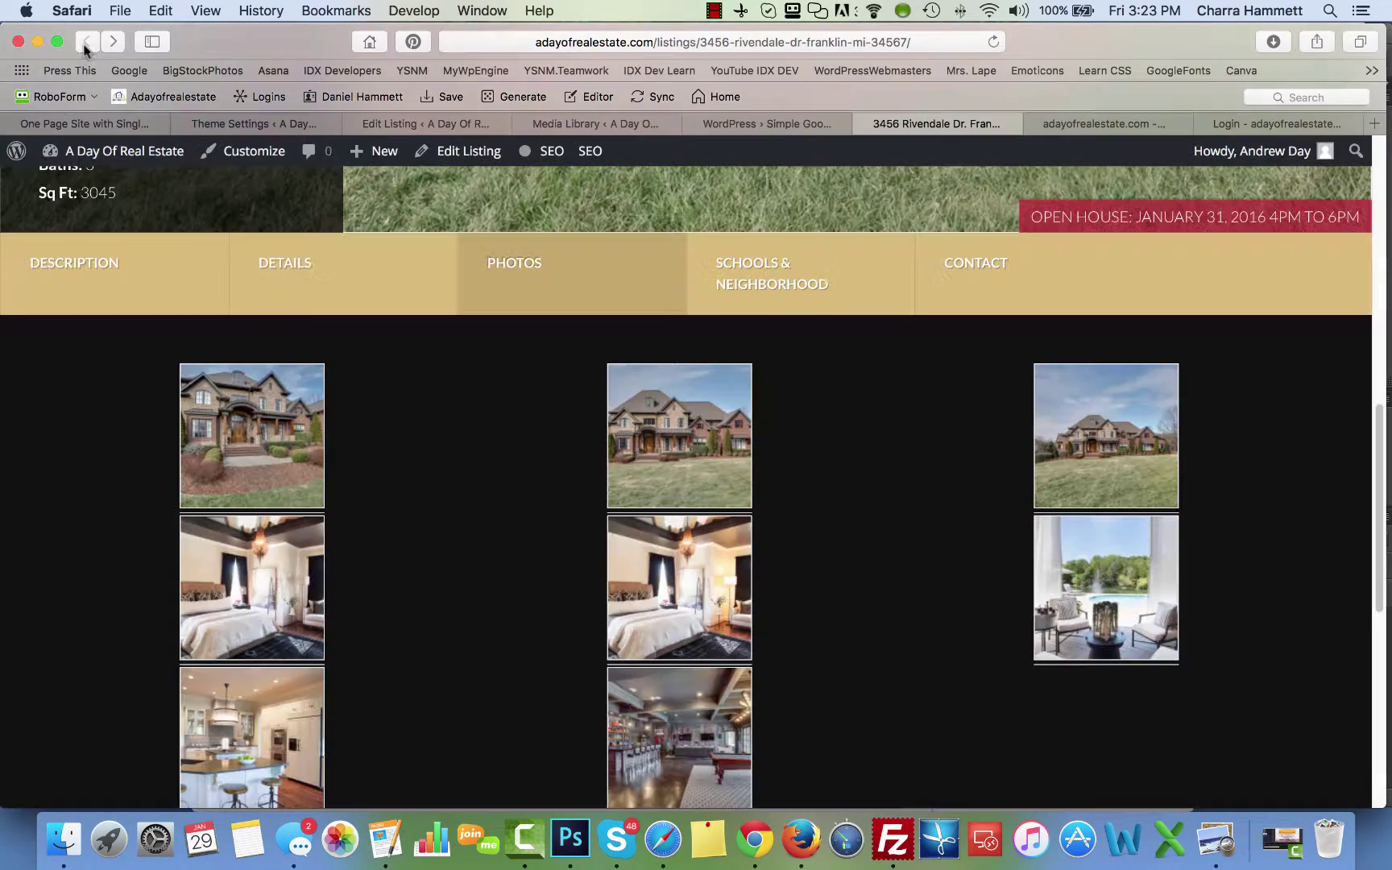
Step: View the Schools & Neighborhood and Contact sections, then return to Description at the top
left_click(778, 300)
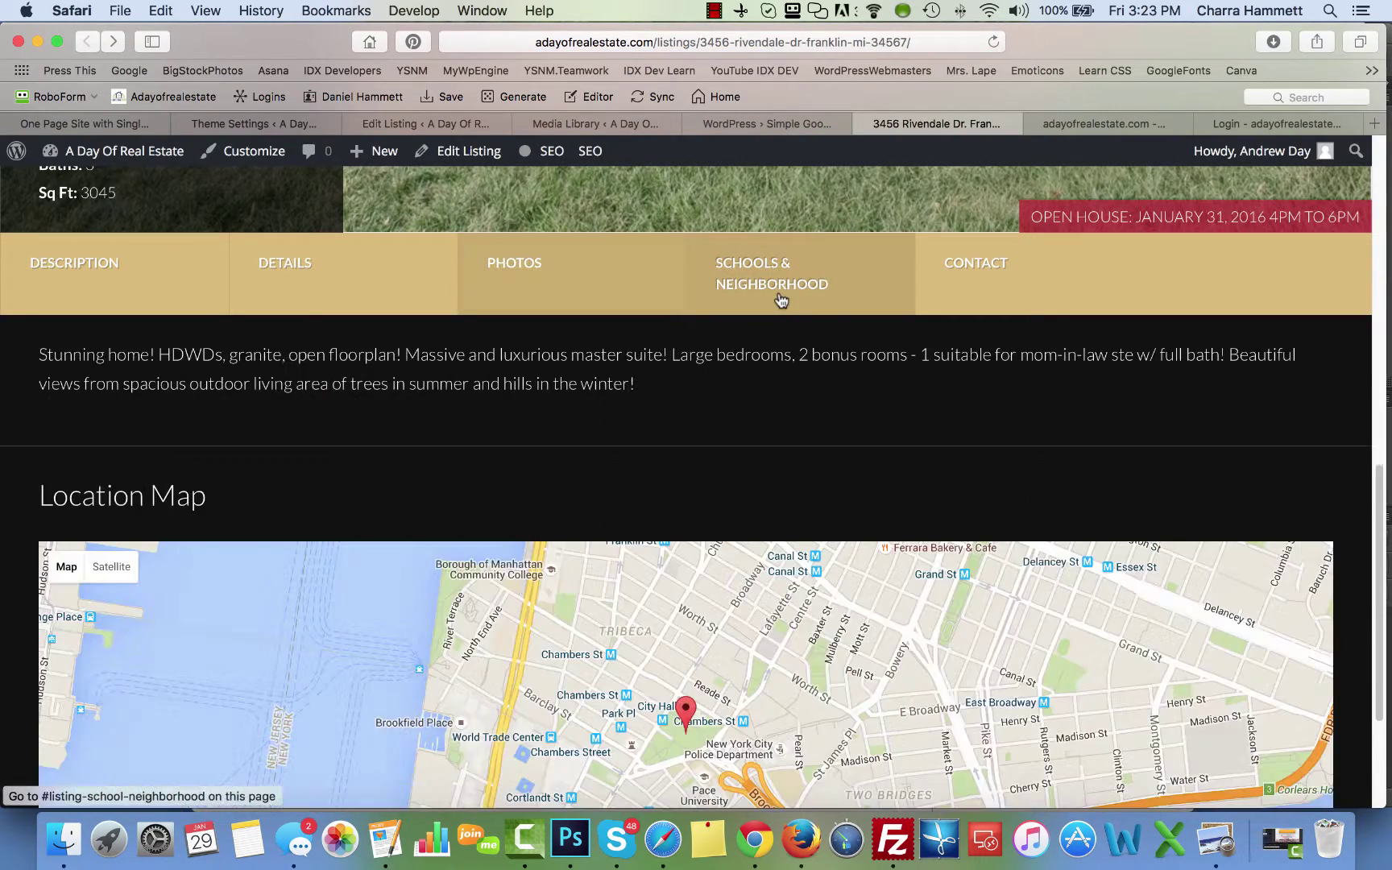
left_click(999, 280)
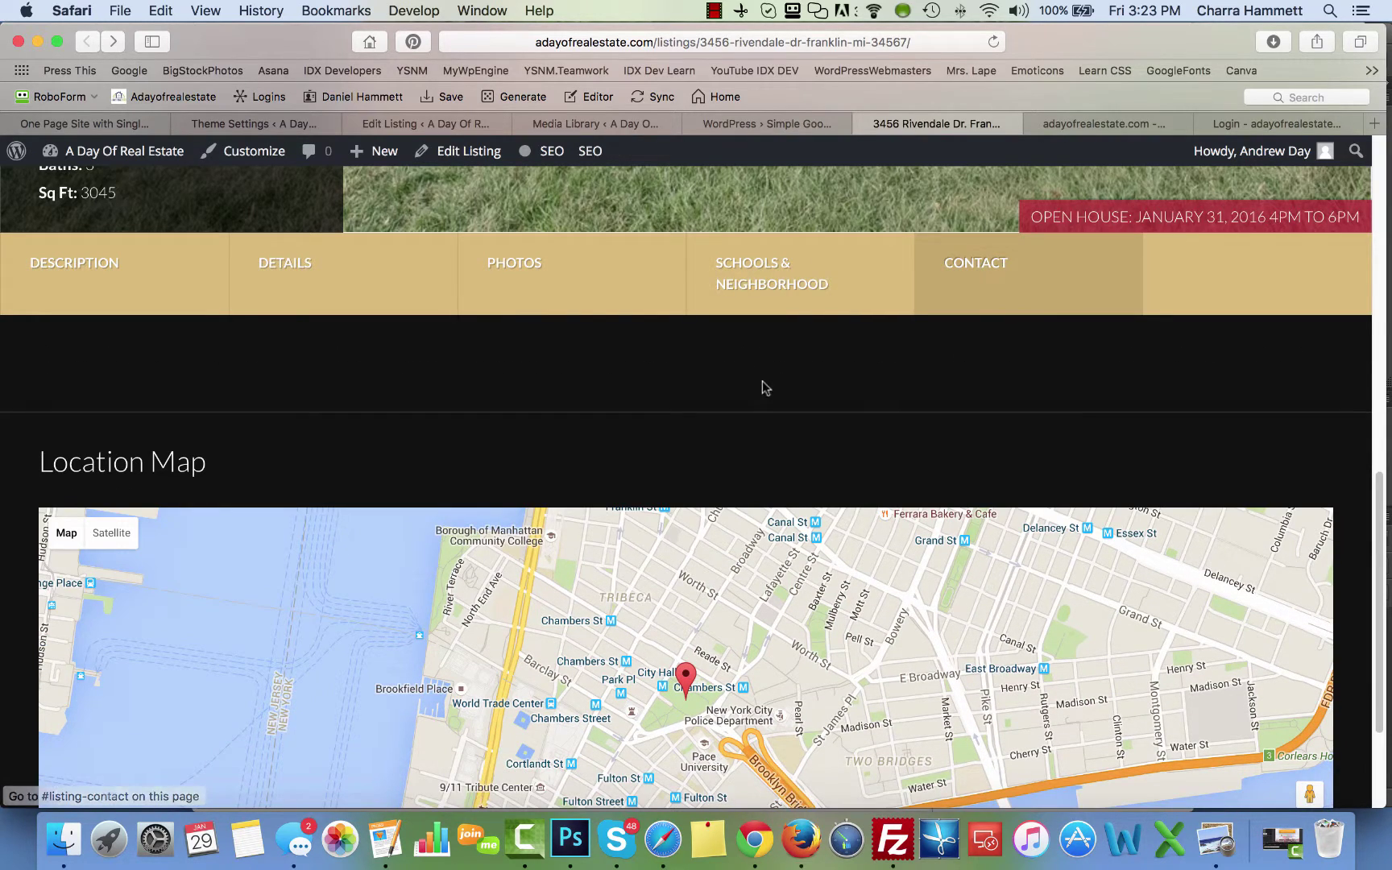
scroll(761, 385, "down", 3)
scroll(761, 385, "up", 3)
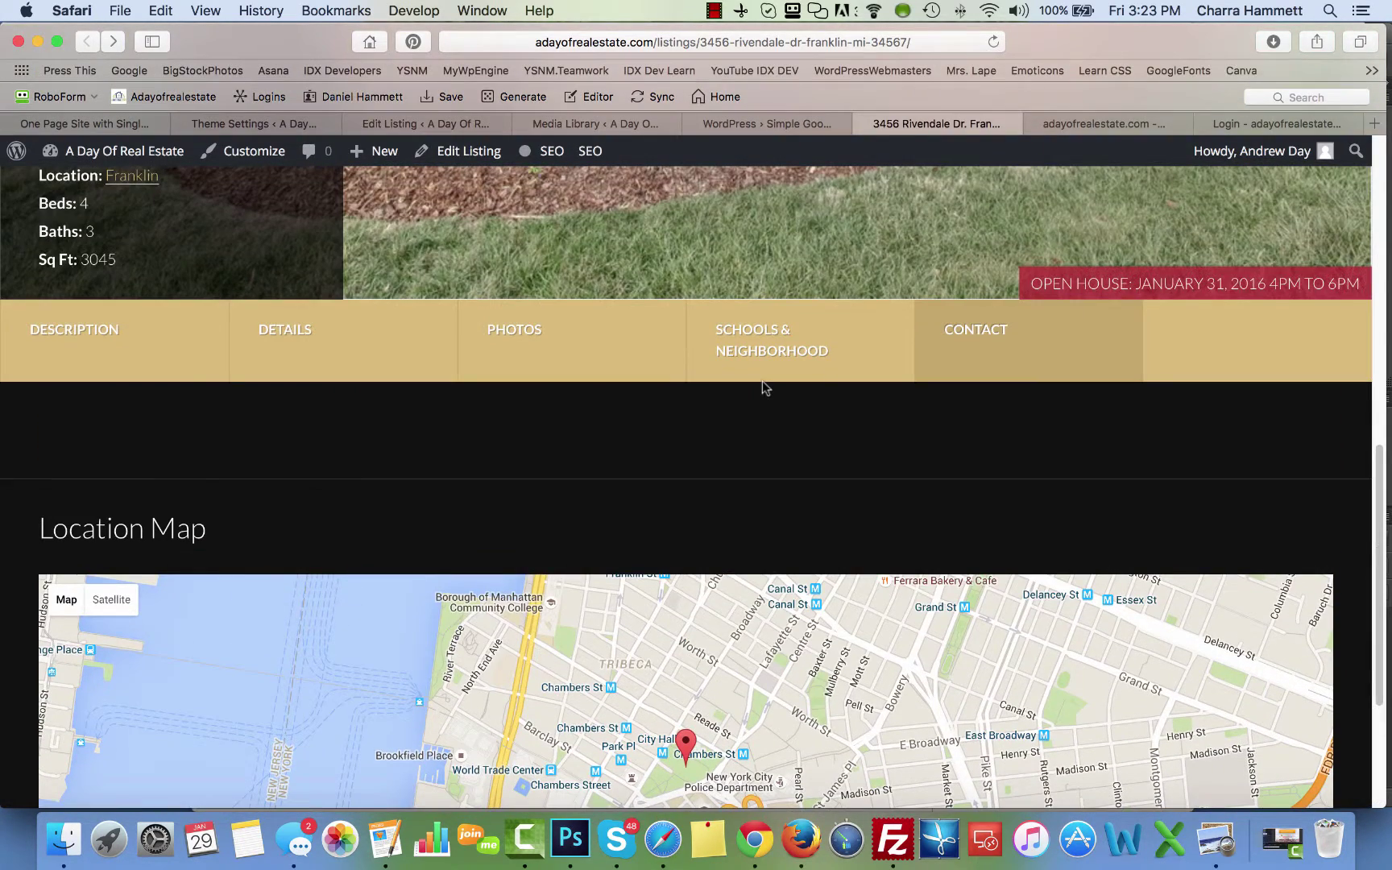
left_click(121, 366)
scroll(254, 459, "down", 5)
scroll(254, 459, "down", 3)
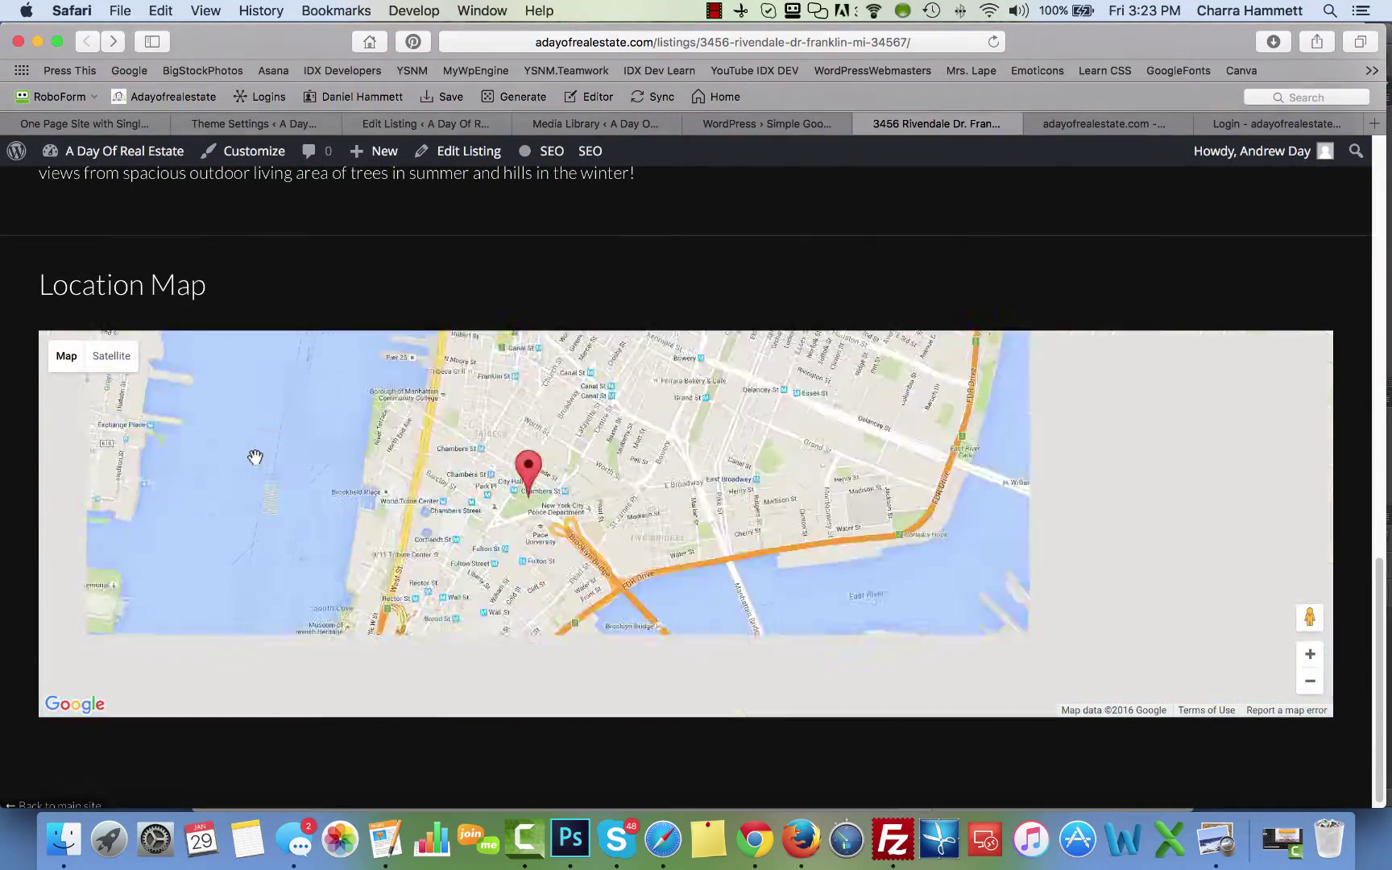
scroll(267, 769, "down", 1)
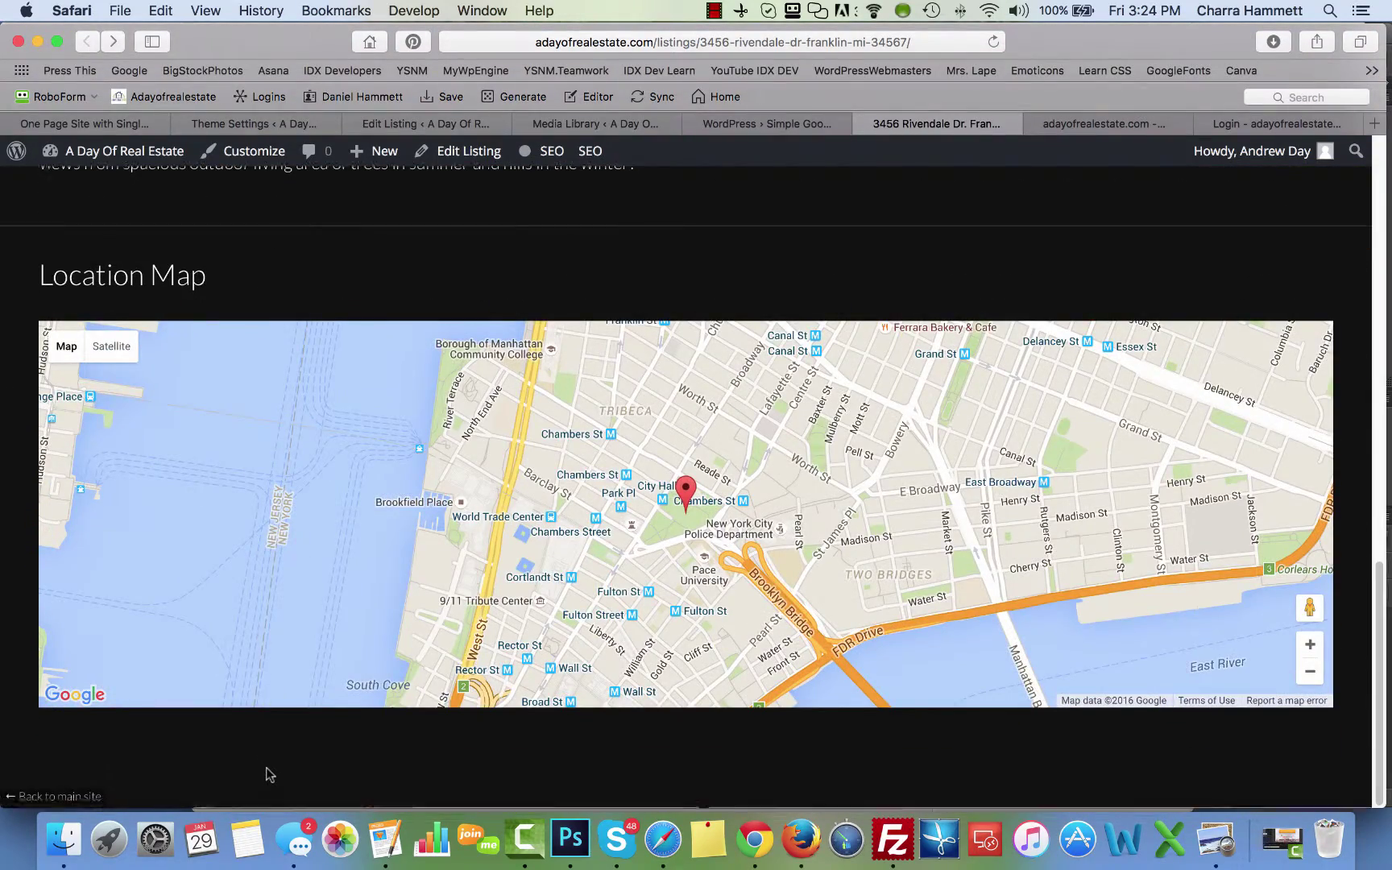
scroll(270, 775, "up", 15)
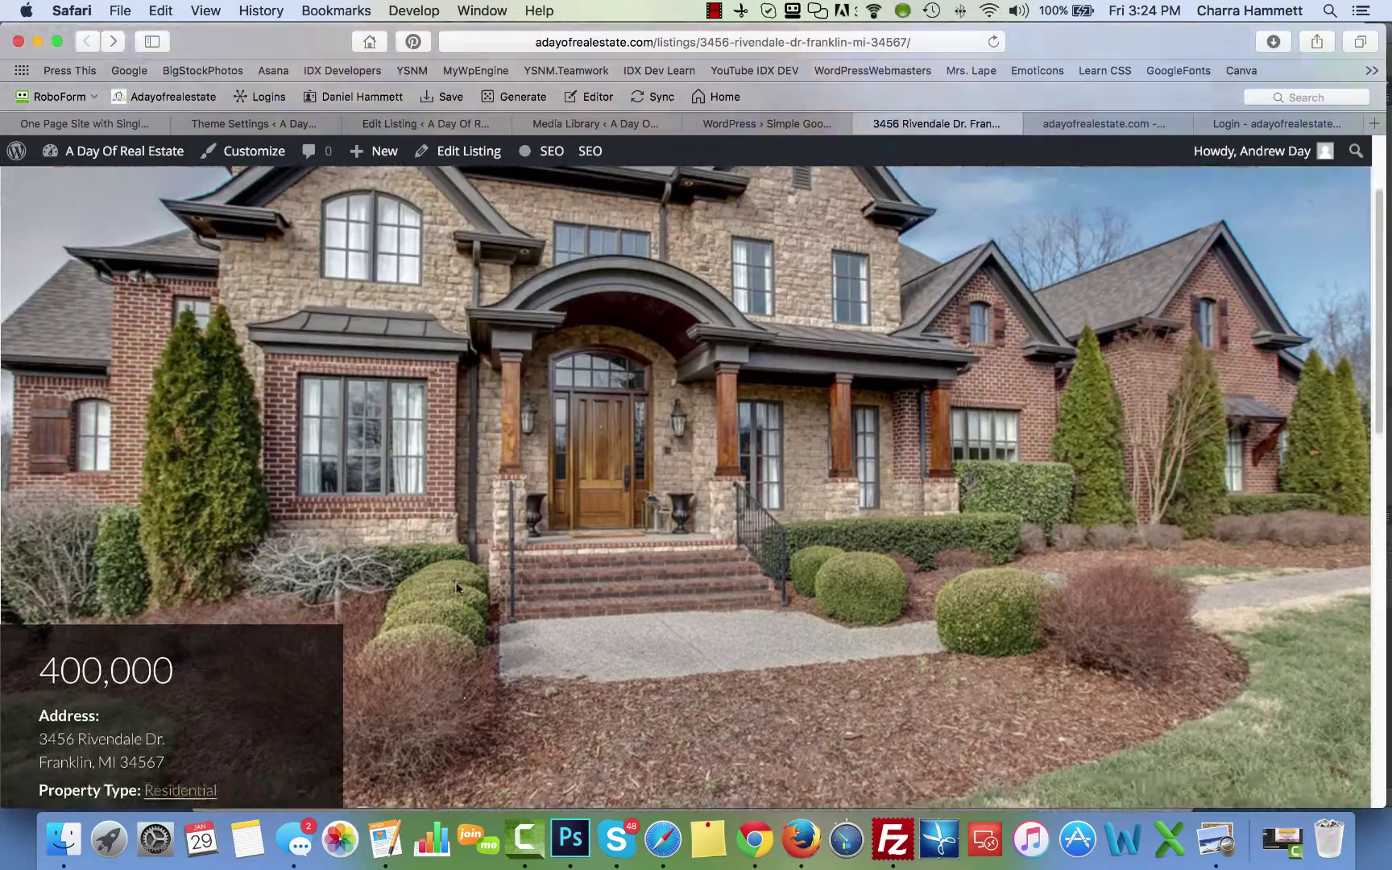